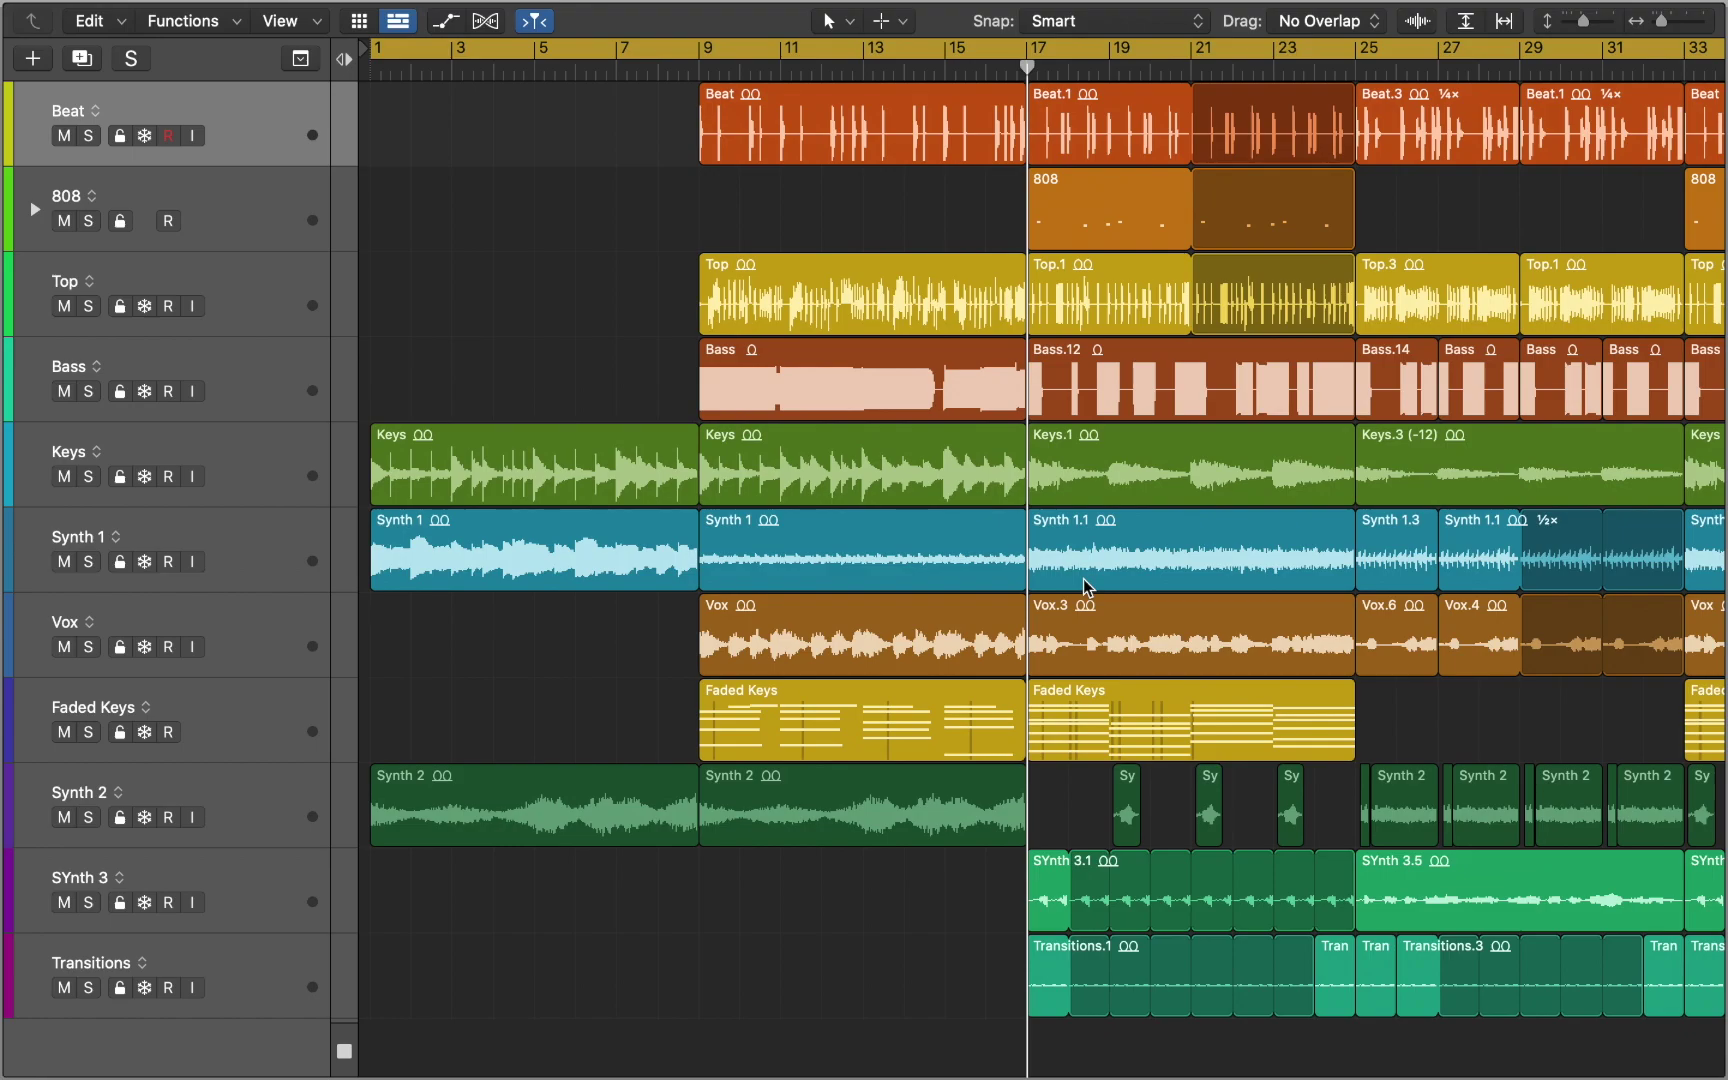
Create a new software instrument track, Inst 25, loaded with a stereo Quick Sampler
key("alt+super+n")
left_click(808, 576)
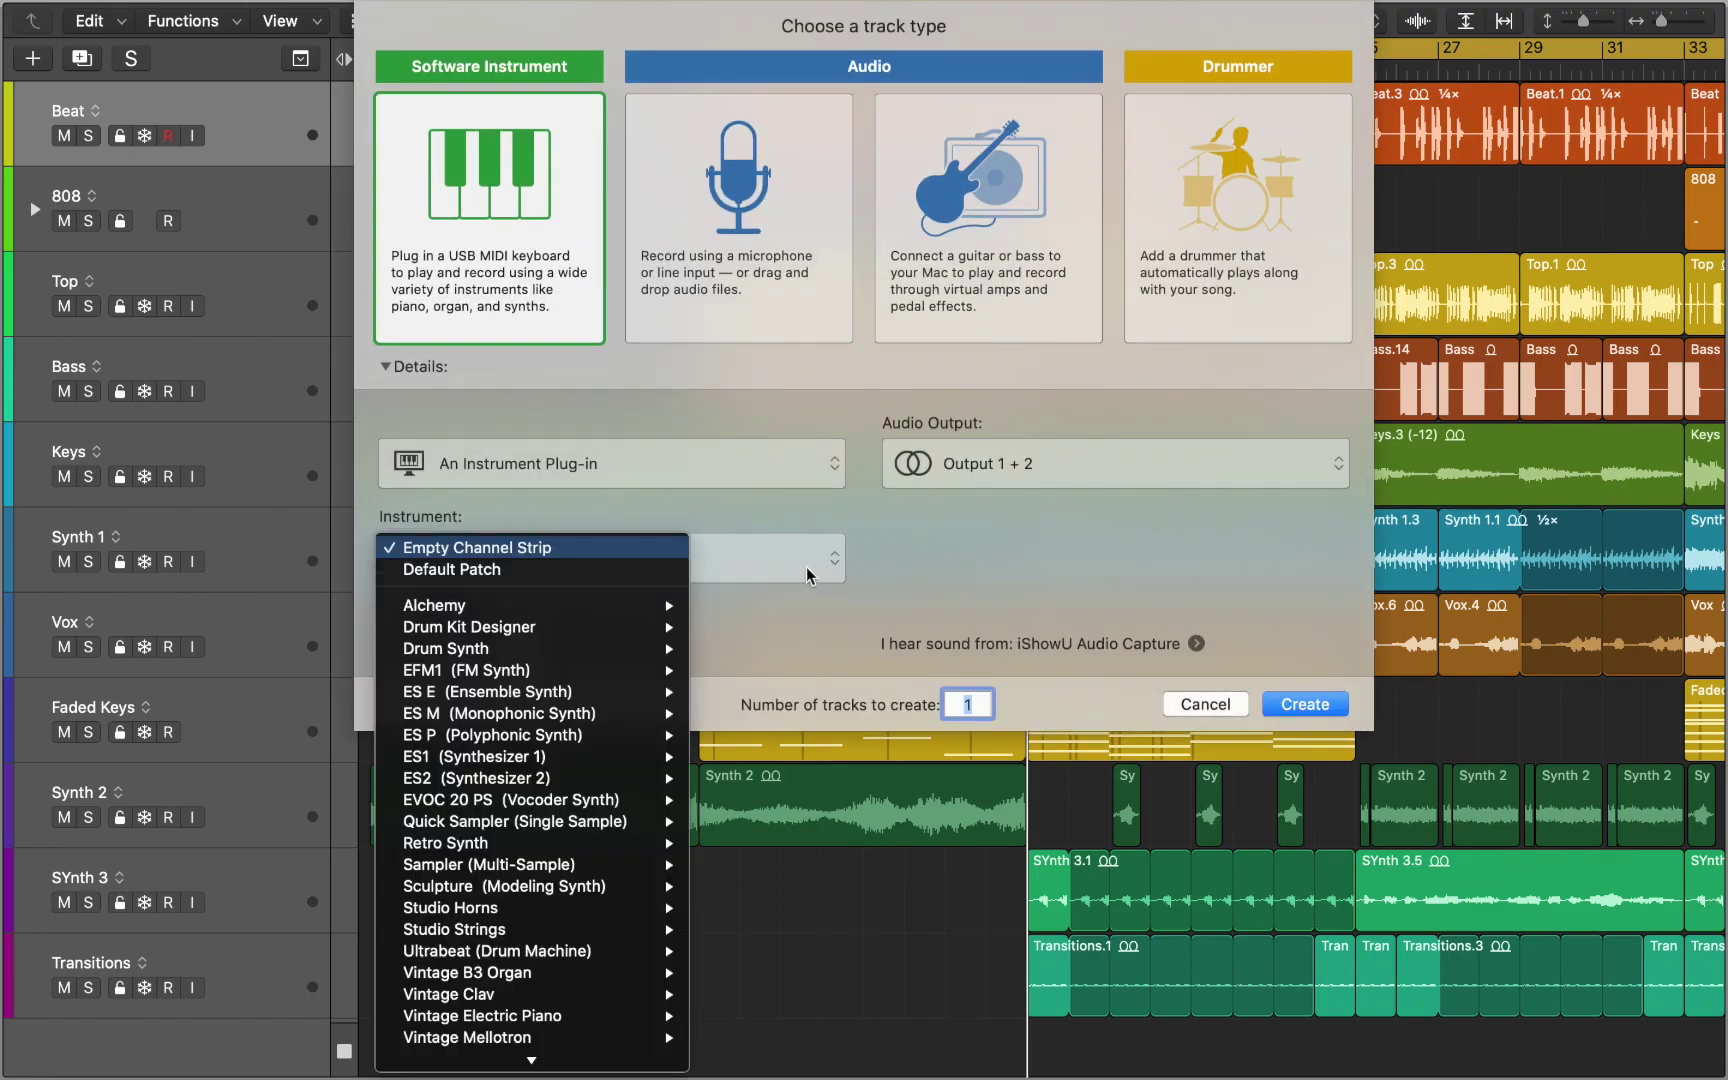
mouse_move(645, 824)
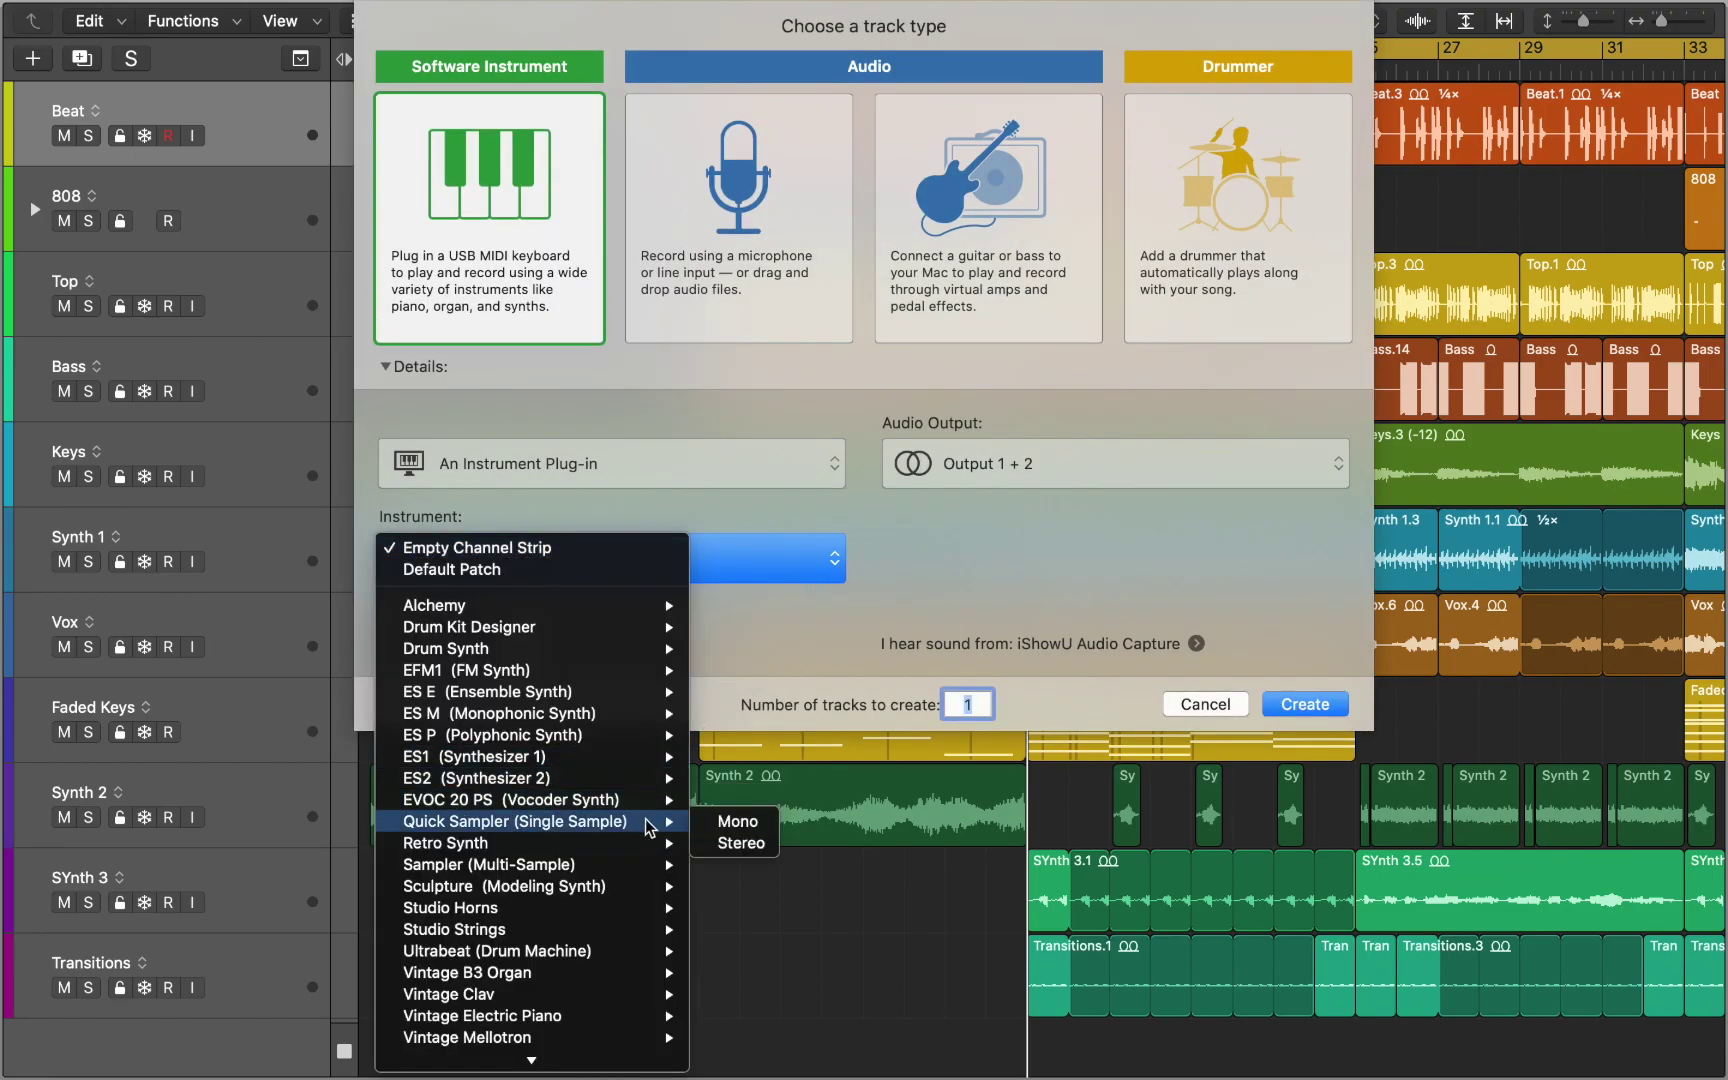
left_click(729, 846)
left_click(1303, 706)
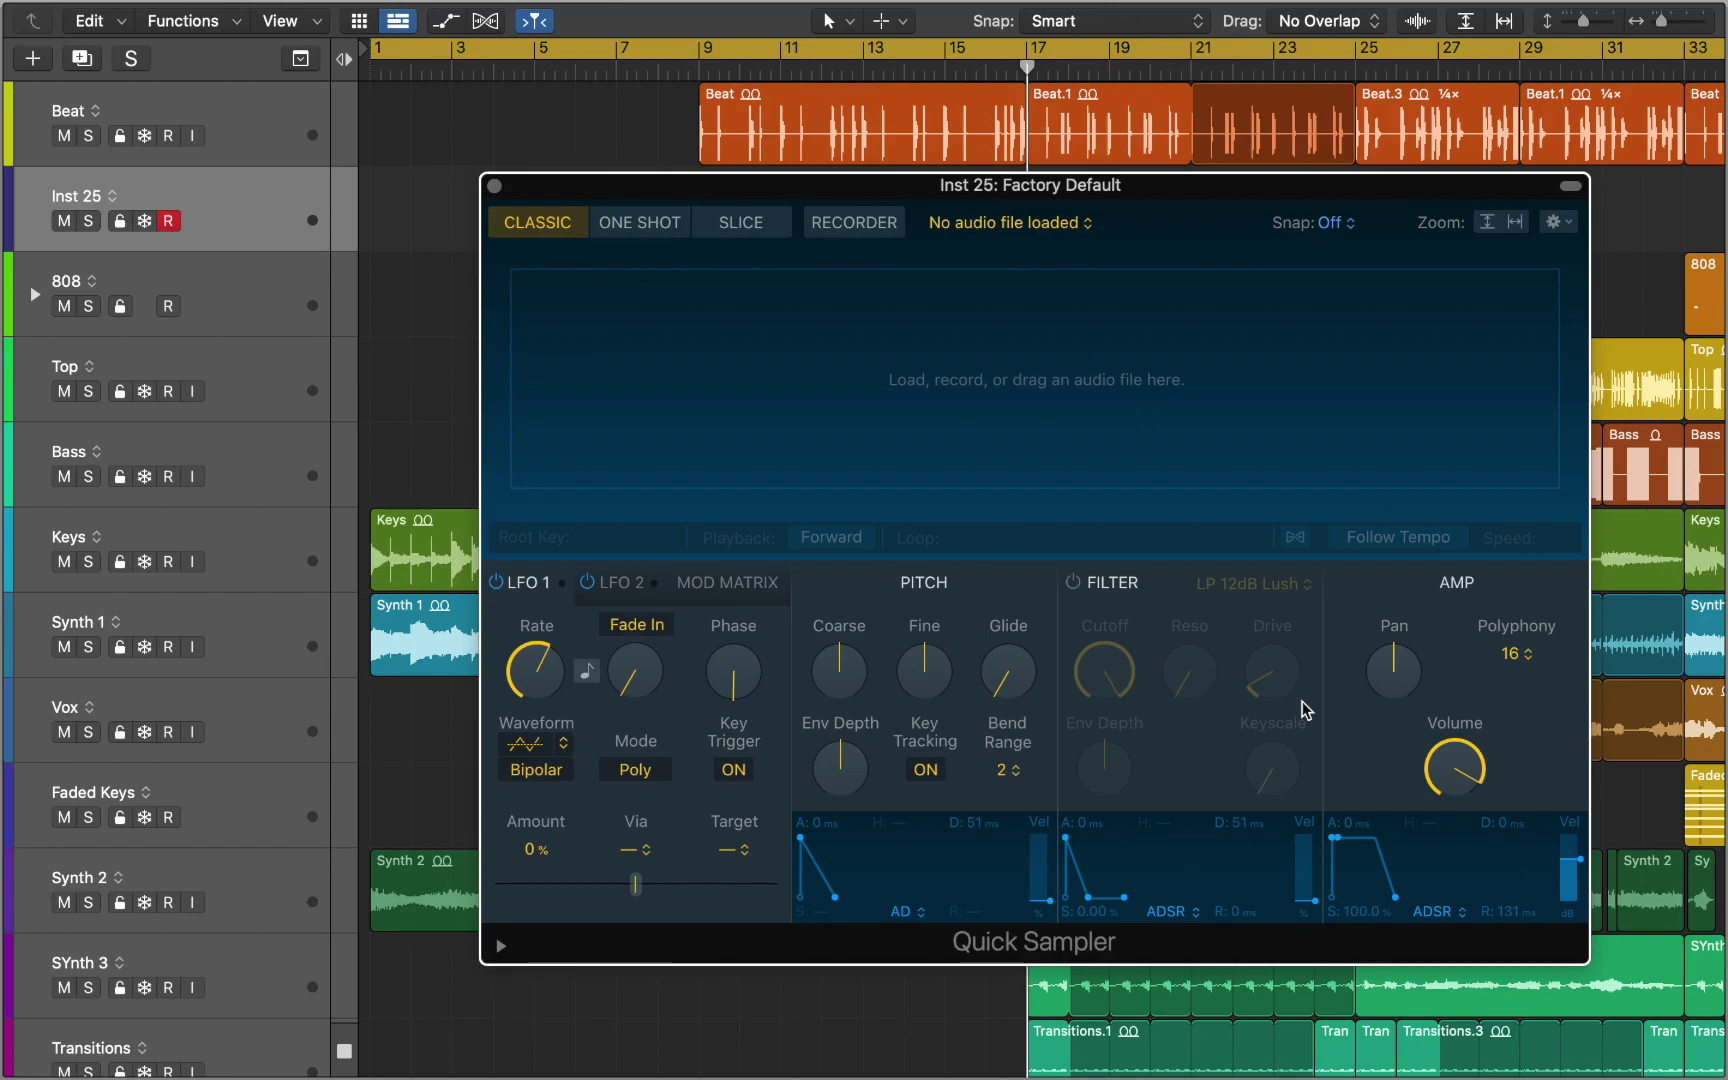
Drop the Keys region onto Quick Sampler's Original zone, loading Keys.3_5.wav in Classic mode
left_click_drag(1629, 539, 1246, 375)
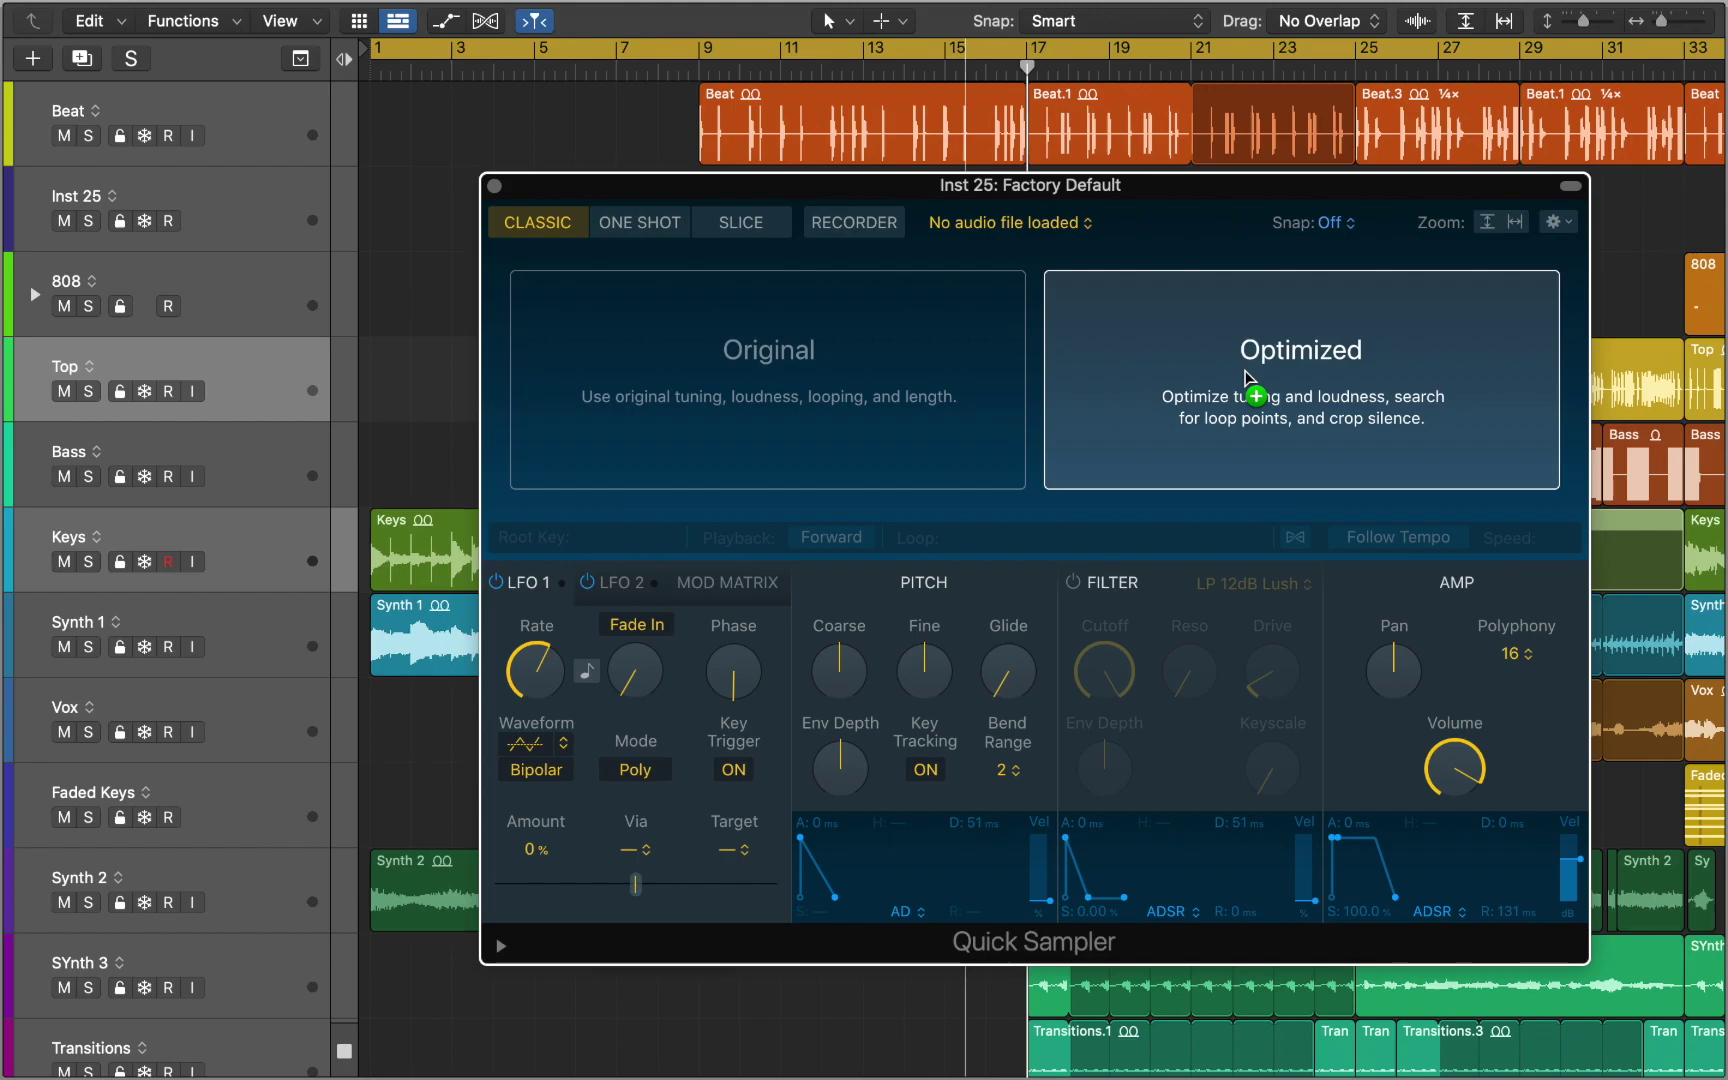
left_click_drag(1246, 378, 949, 404)
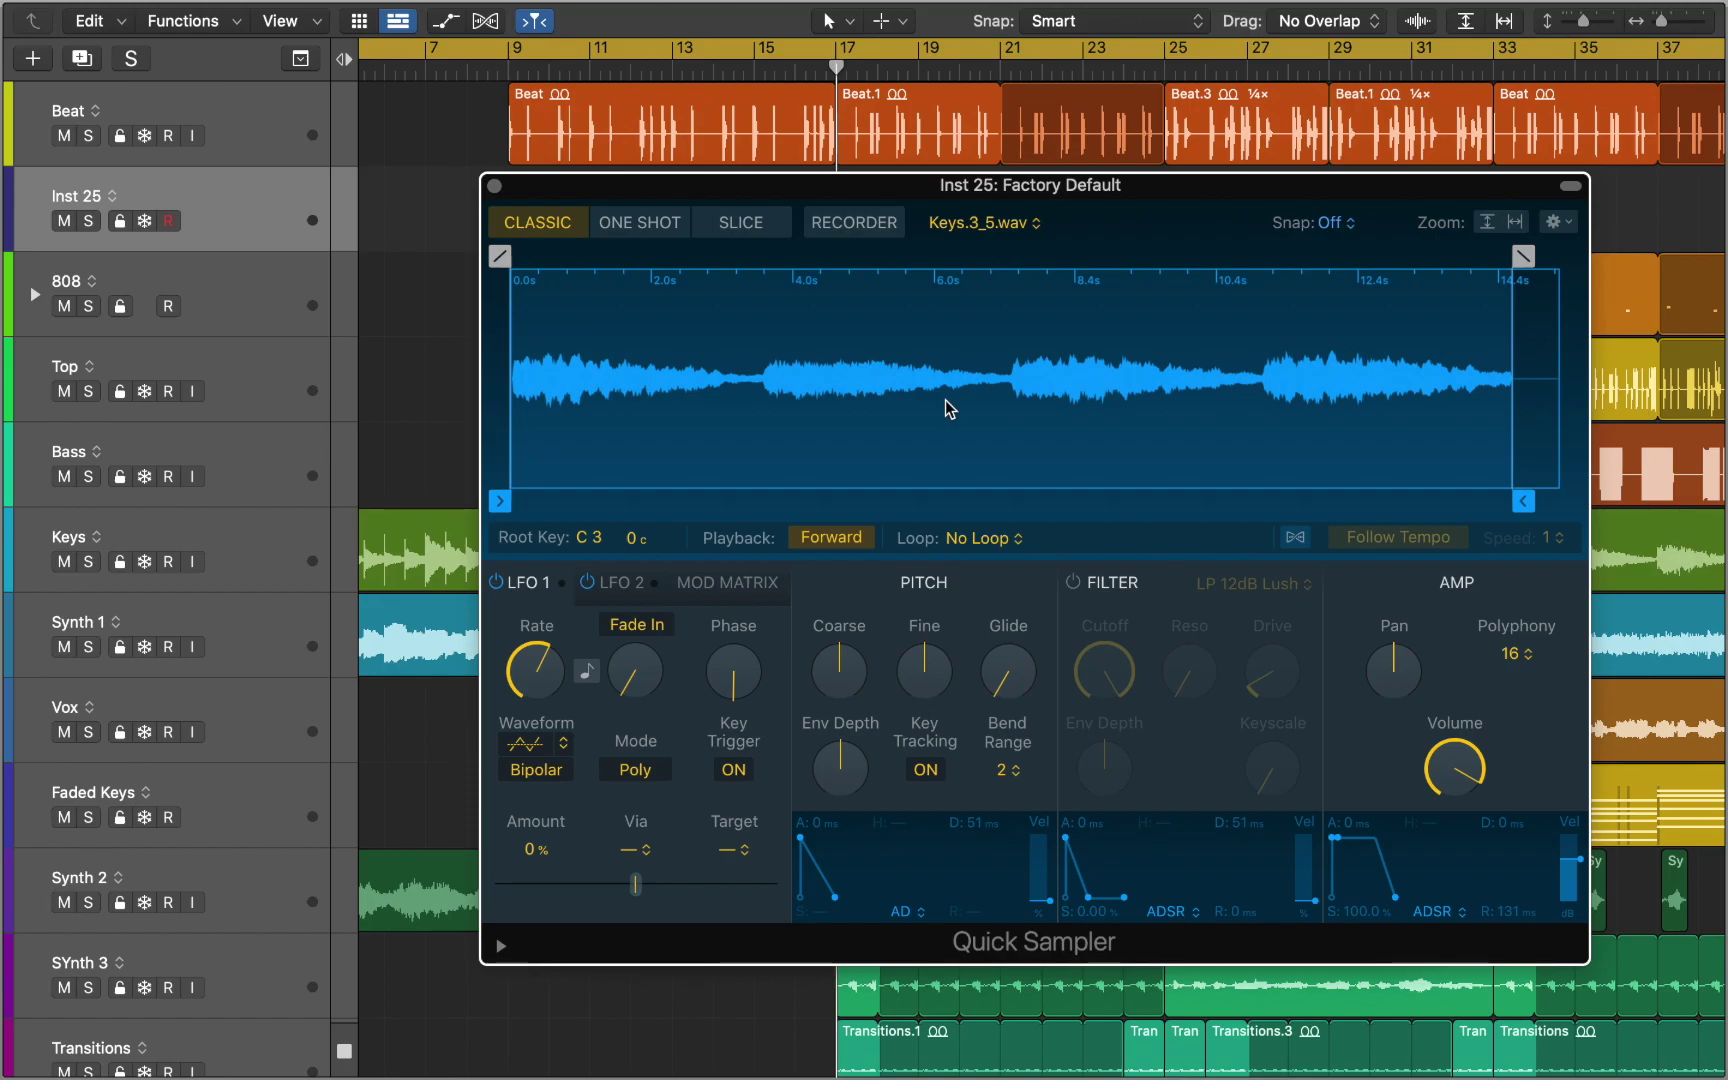
Audition the Keys sample and trim it to 3.585–7.133 s with zero-crossing snapping
key("a")
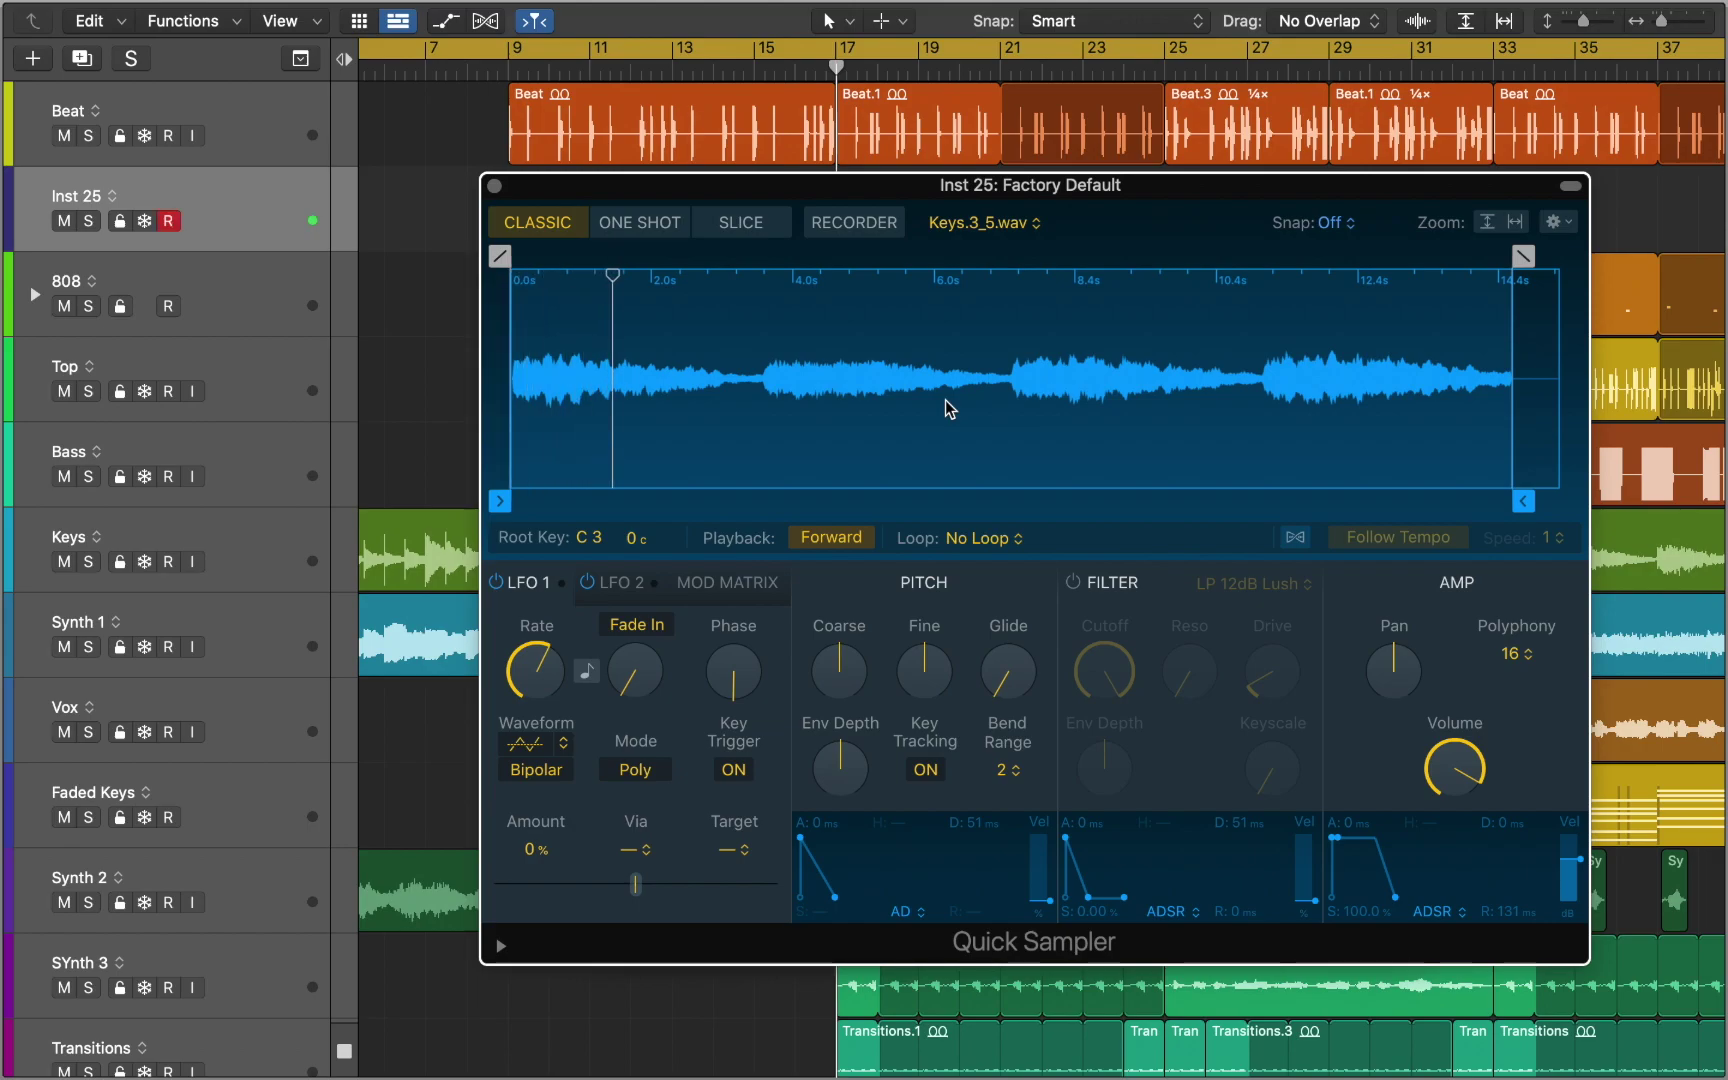
key("a")
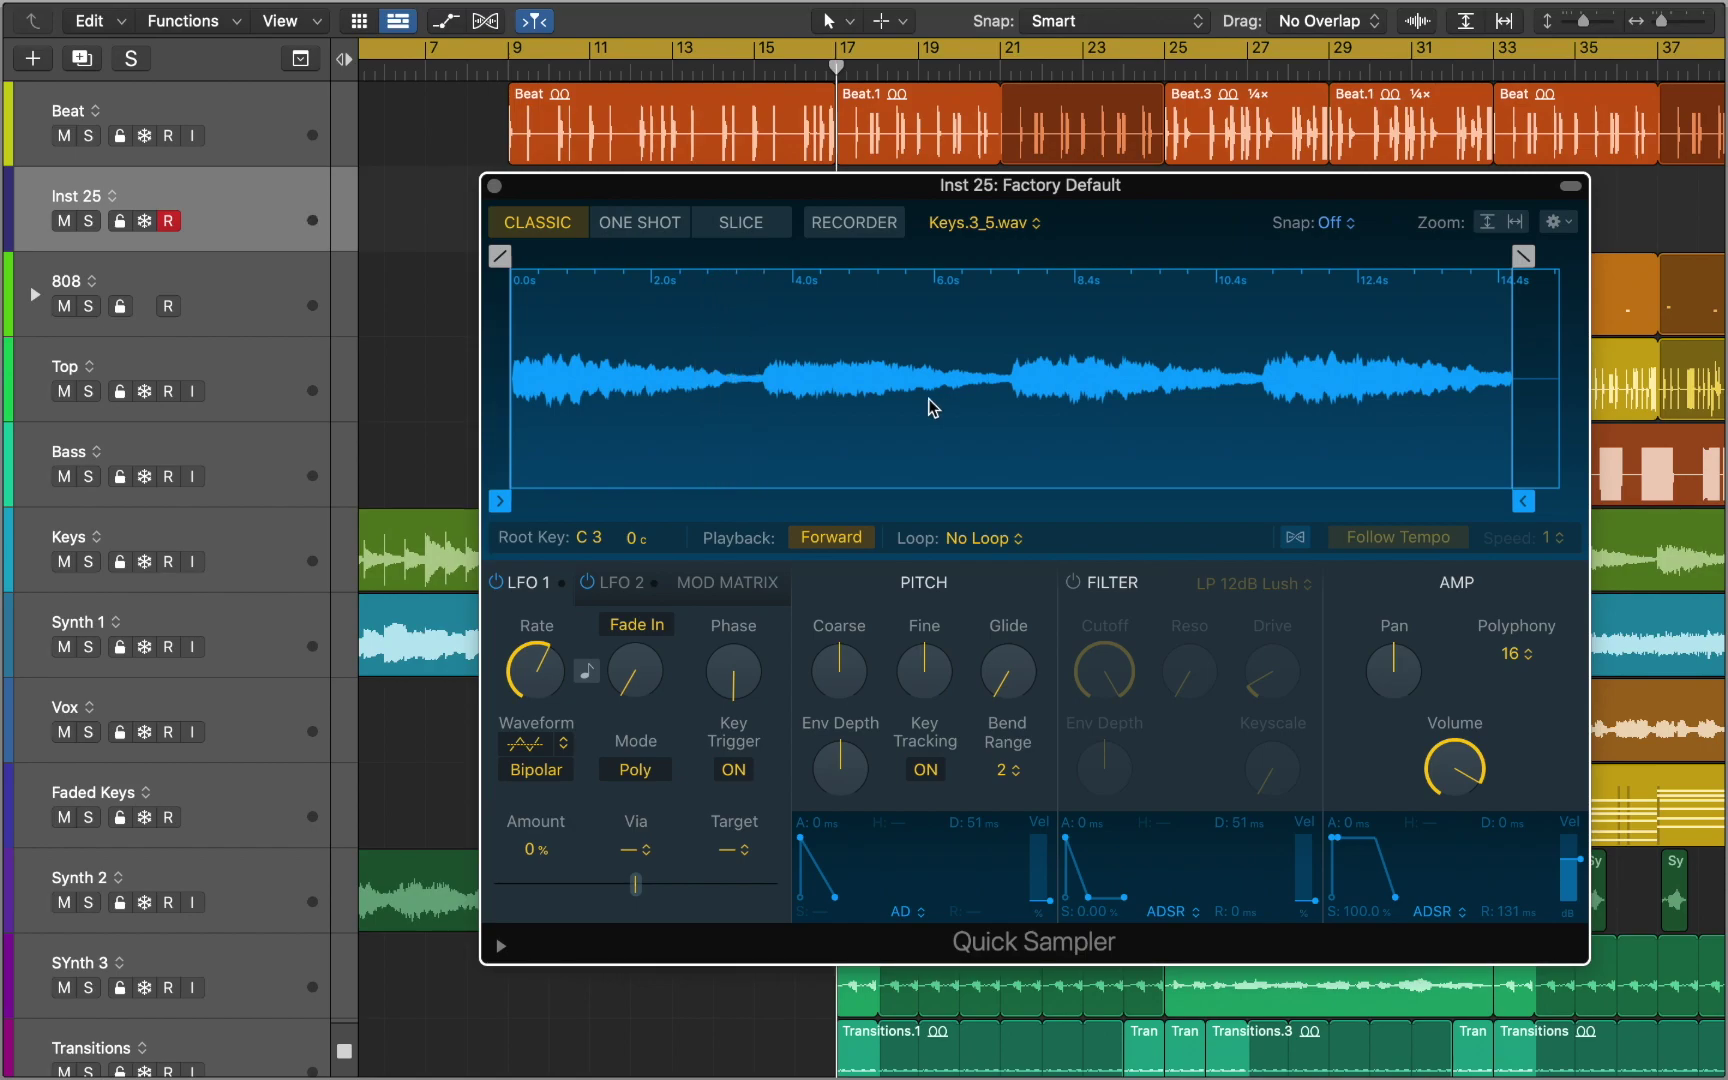
left_click_drag(513, 503, 765, 512)
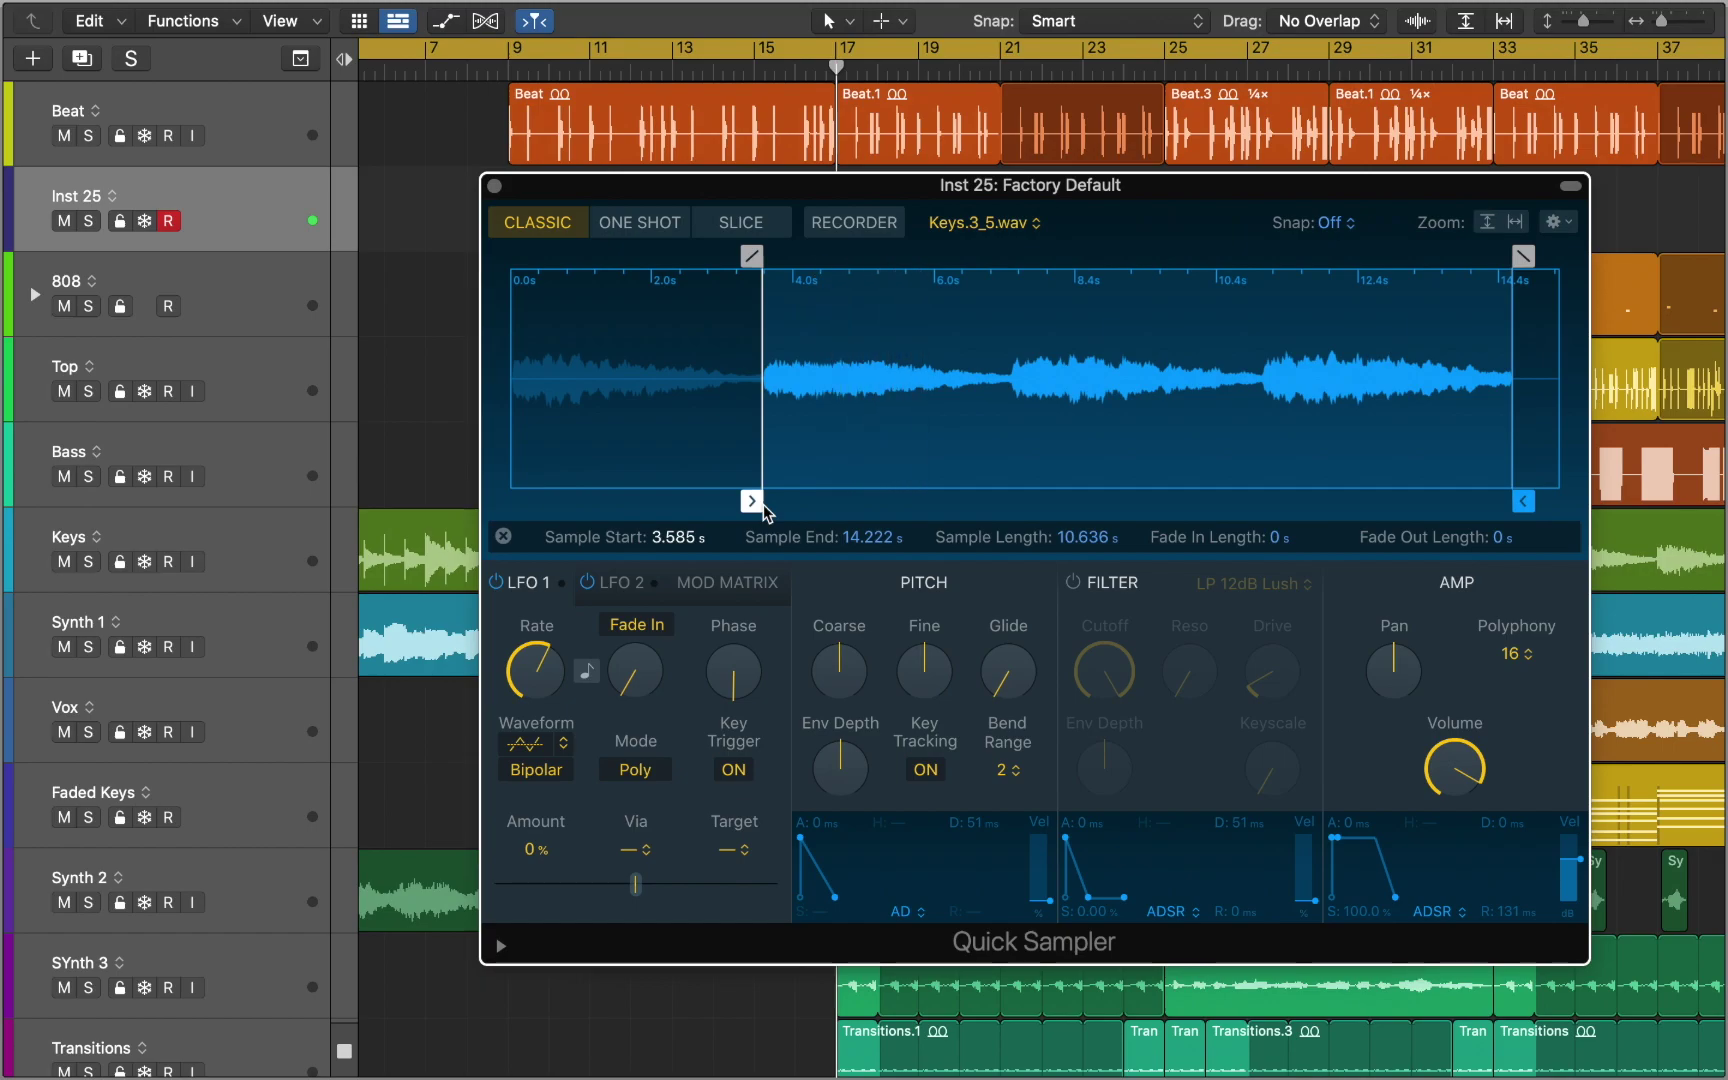
left_click(1333, 224)
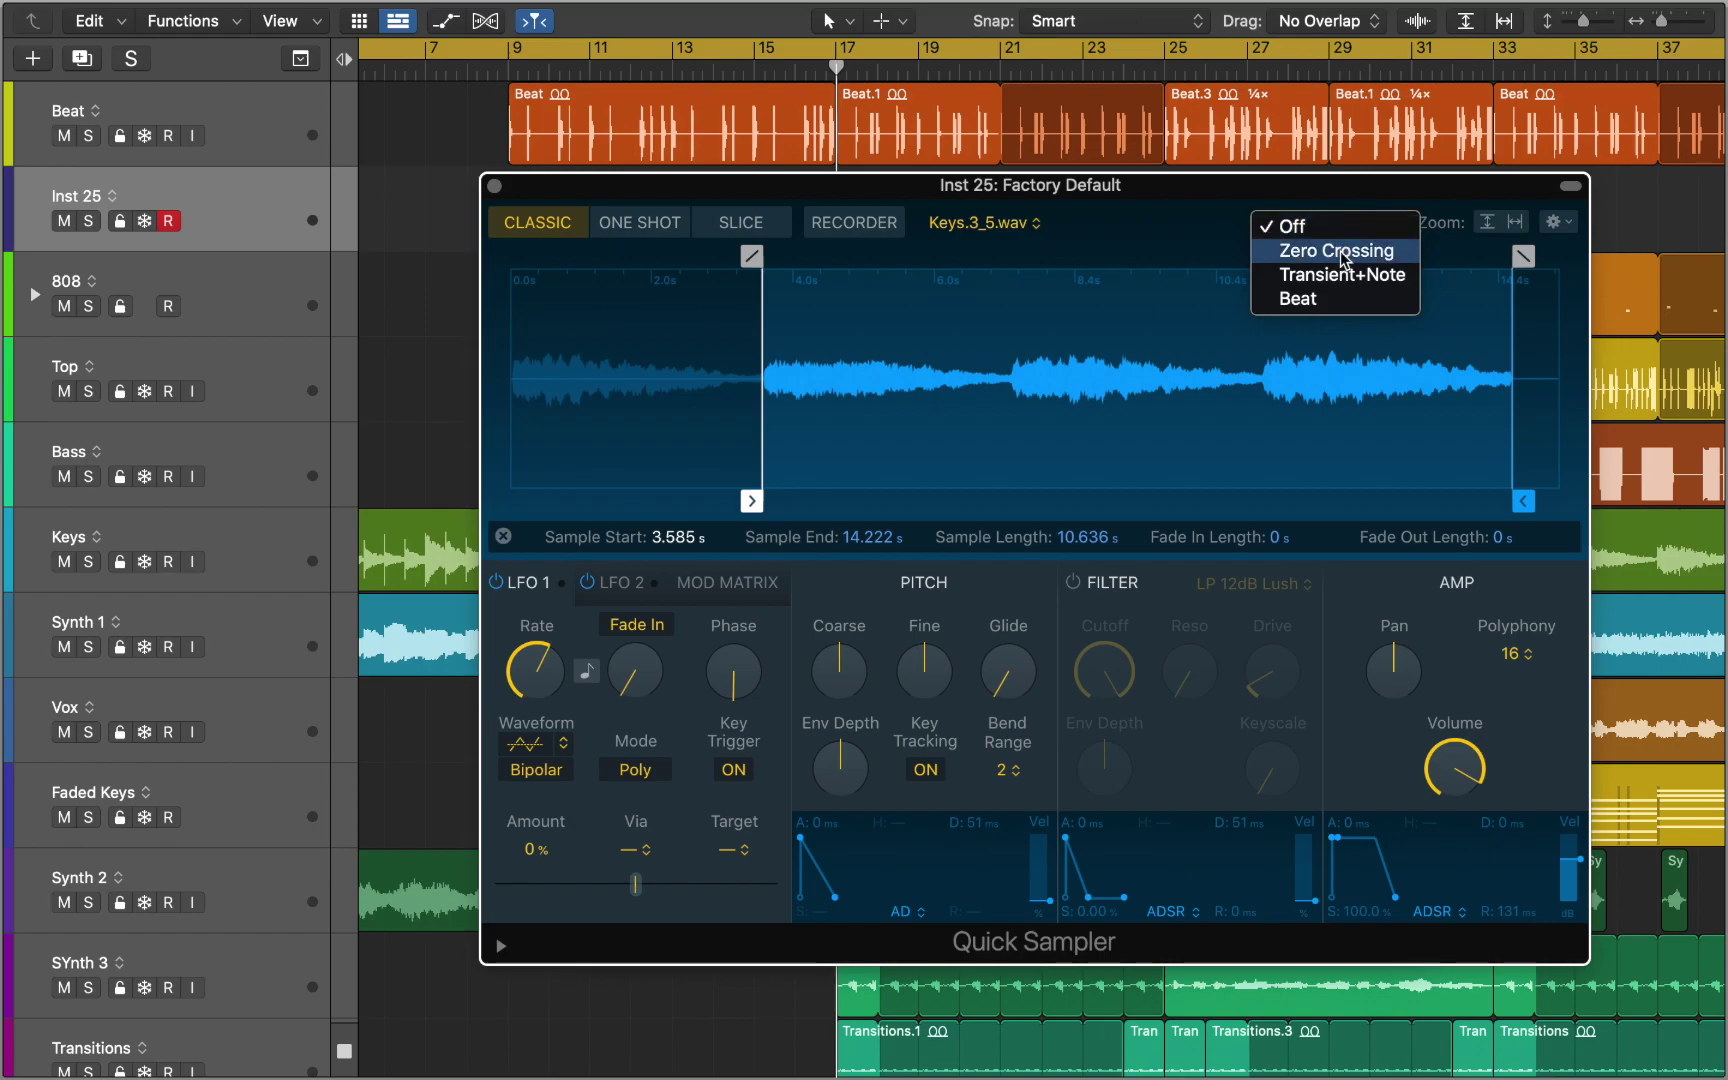
left_click(1340, 252)
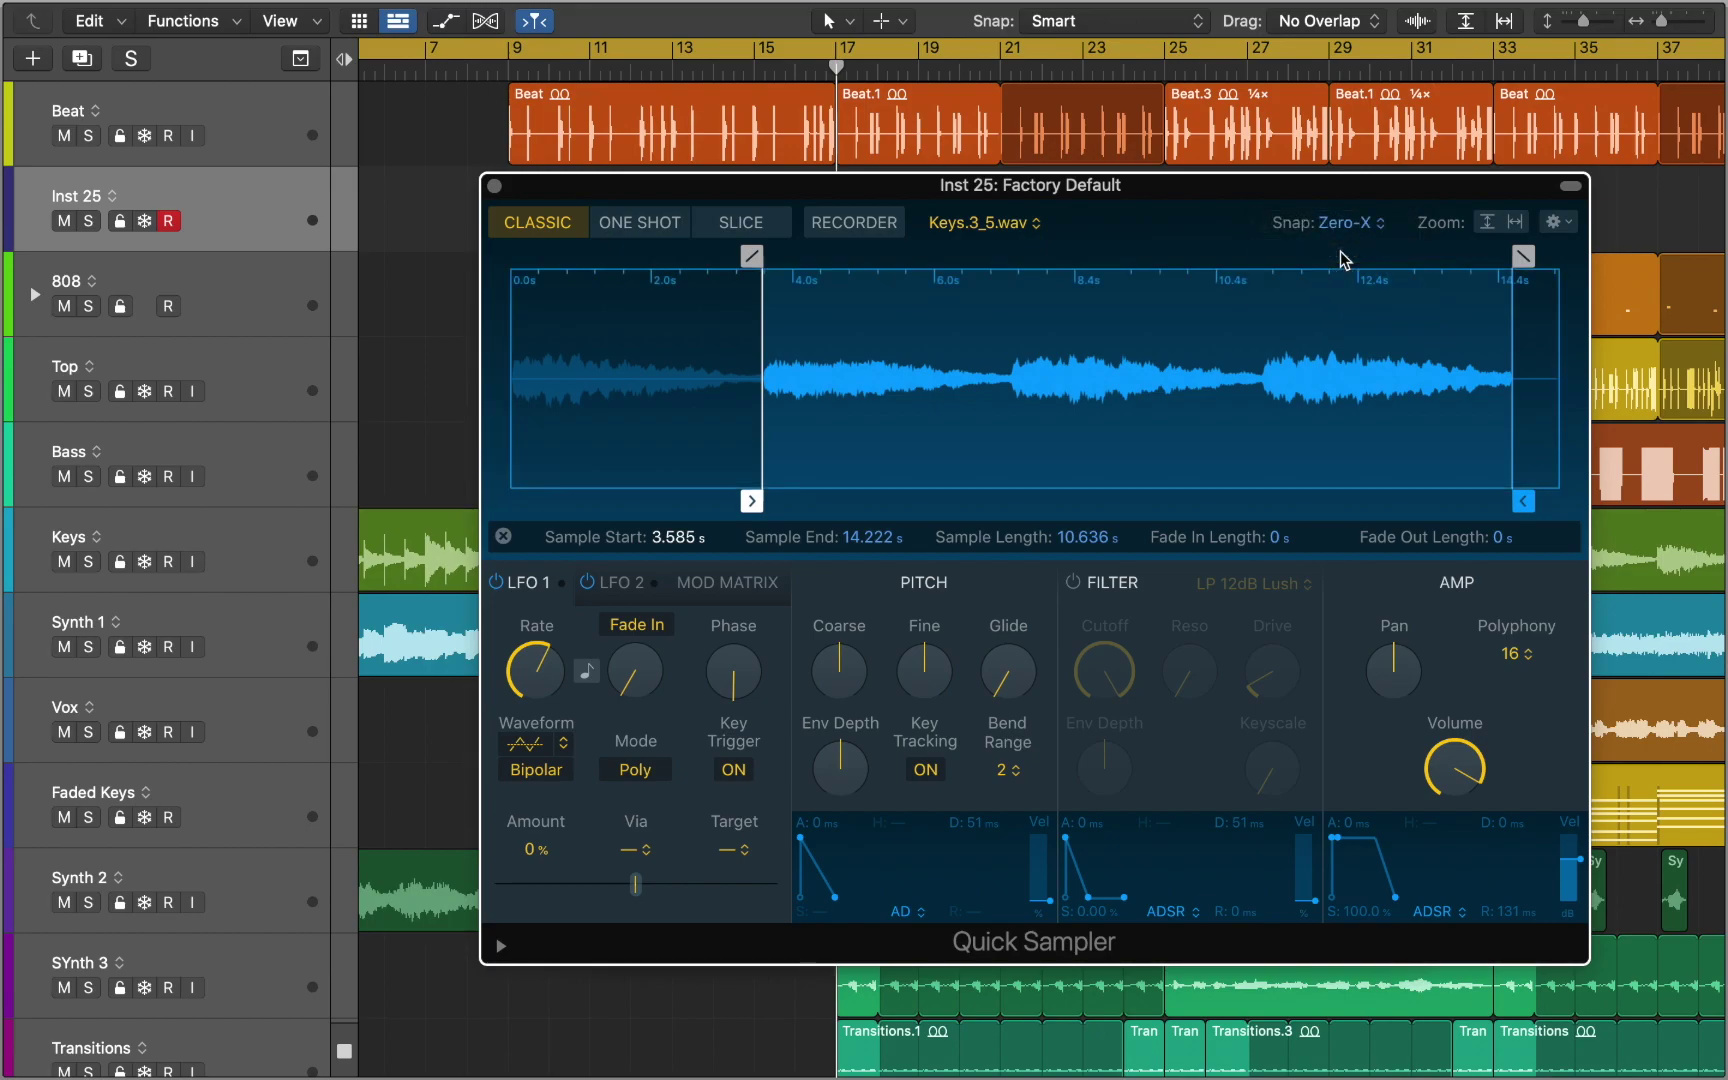
mouse_move(1518, 497)
left_mouse_down()
mouse_move(1024, 496)
mouse_move(1025, 540)
left_mouse_up()
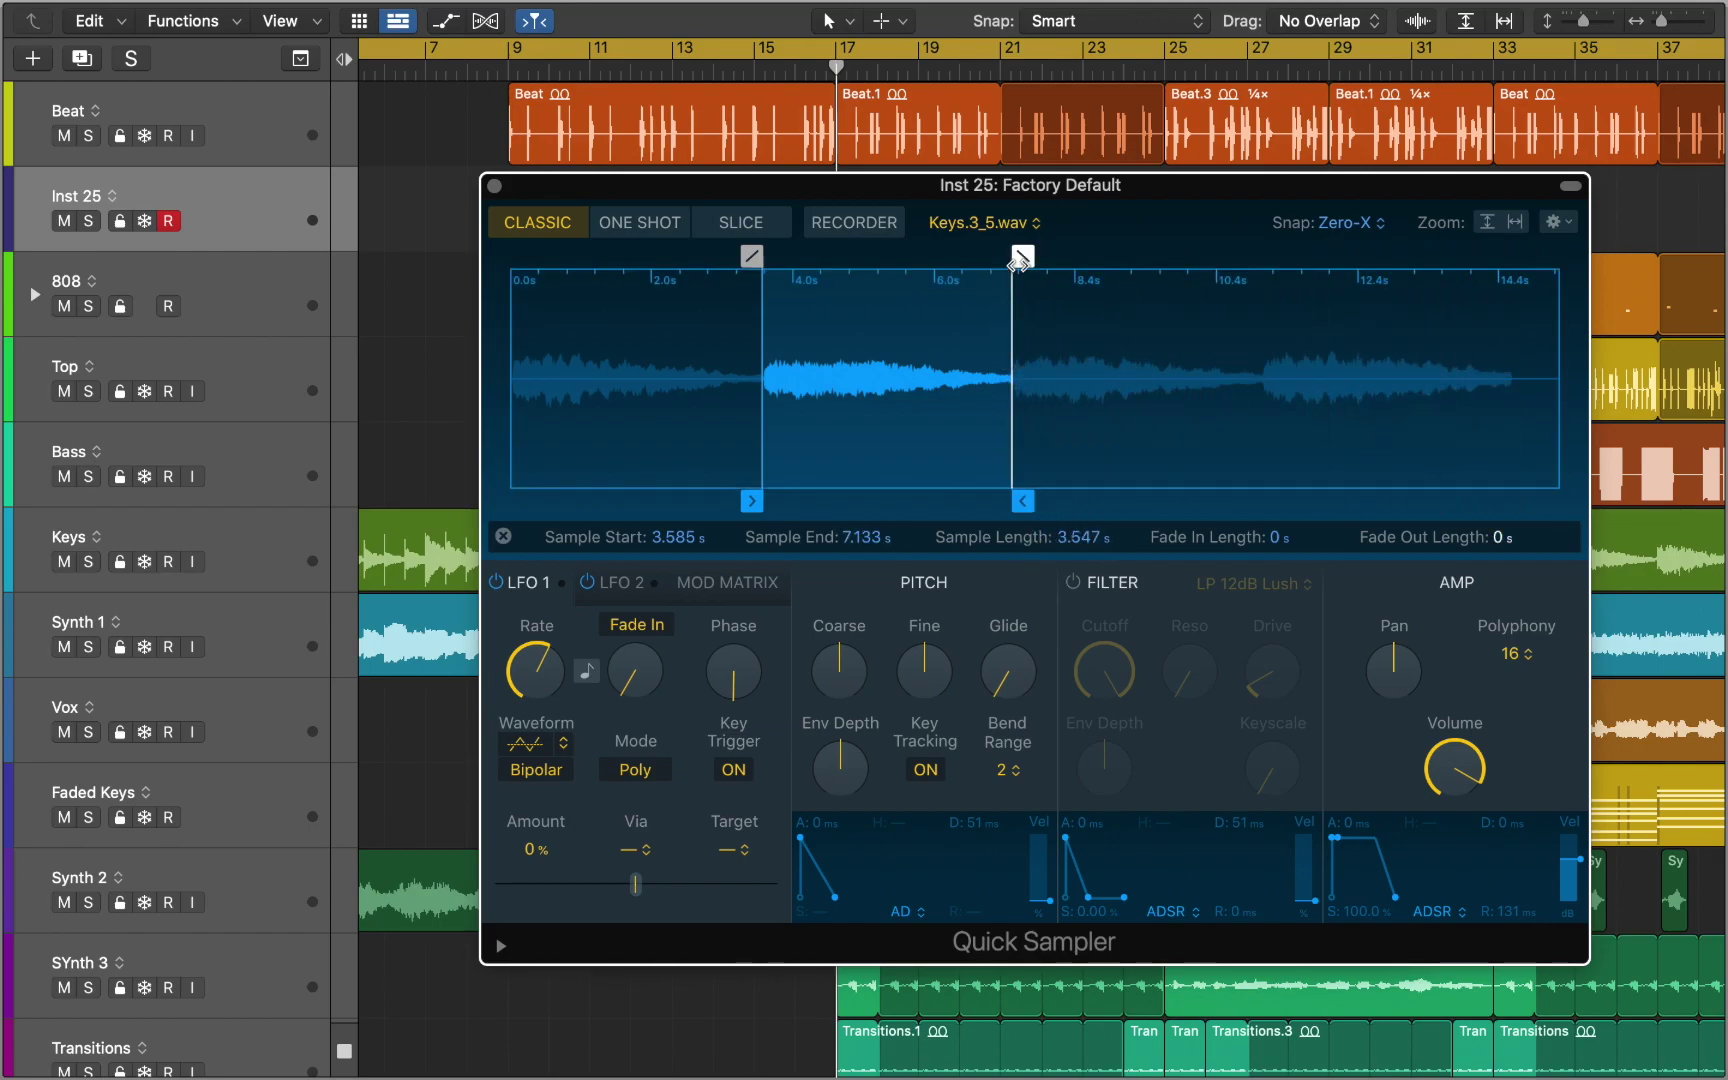
Give the sample a 1.49 s fade-out and a 0.215 s fade-in
left_click_drag(1023, 256, 913, 280)
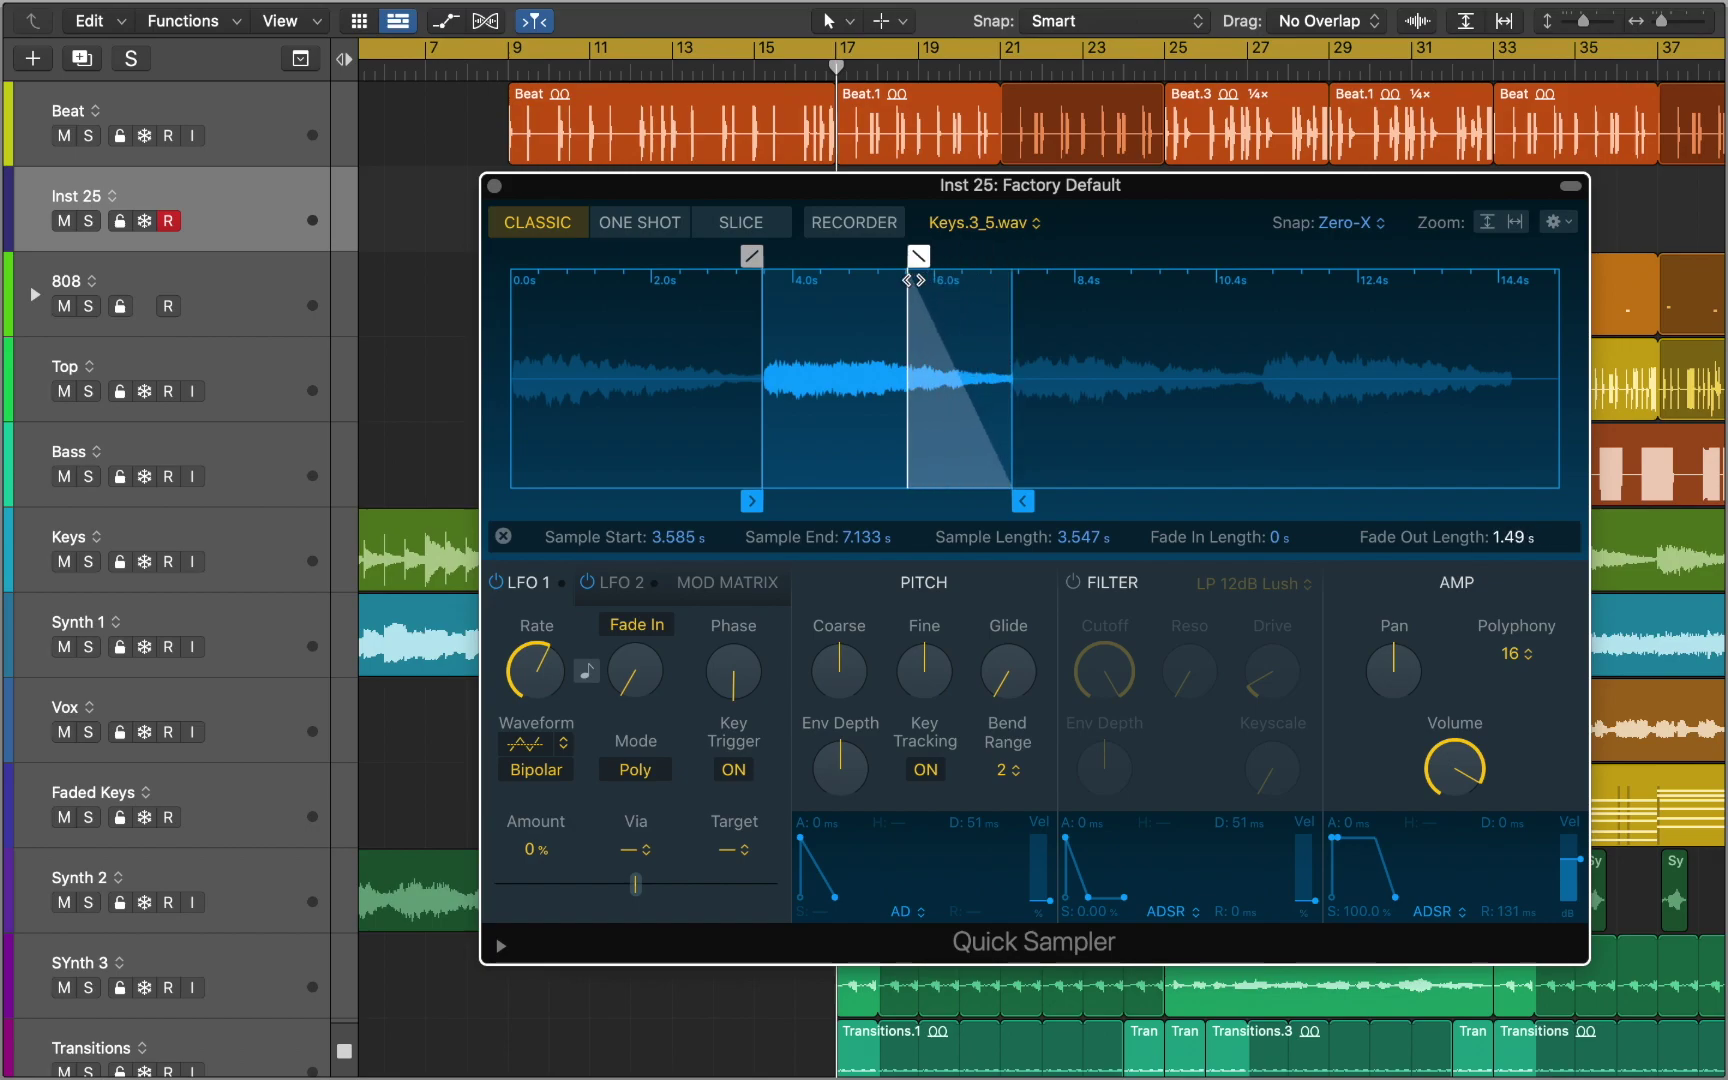
left_click_drag(752, 256, 770, 254)
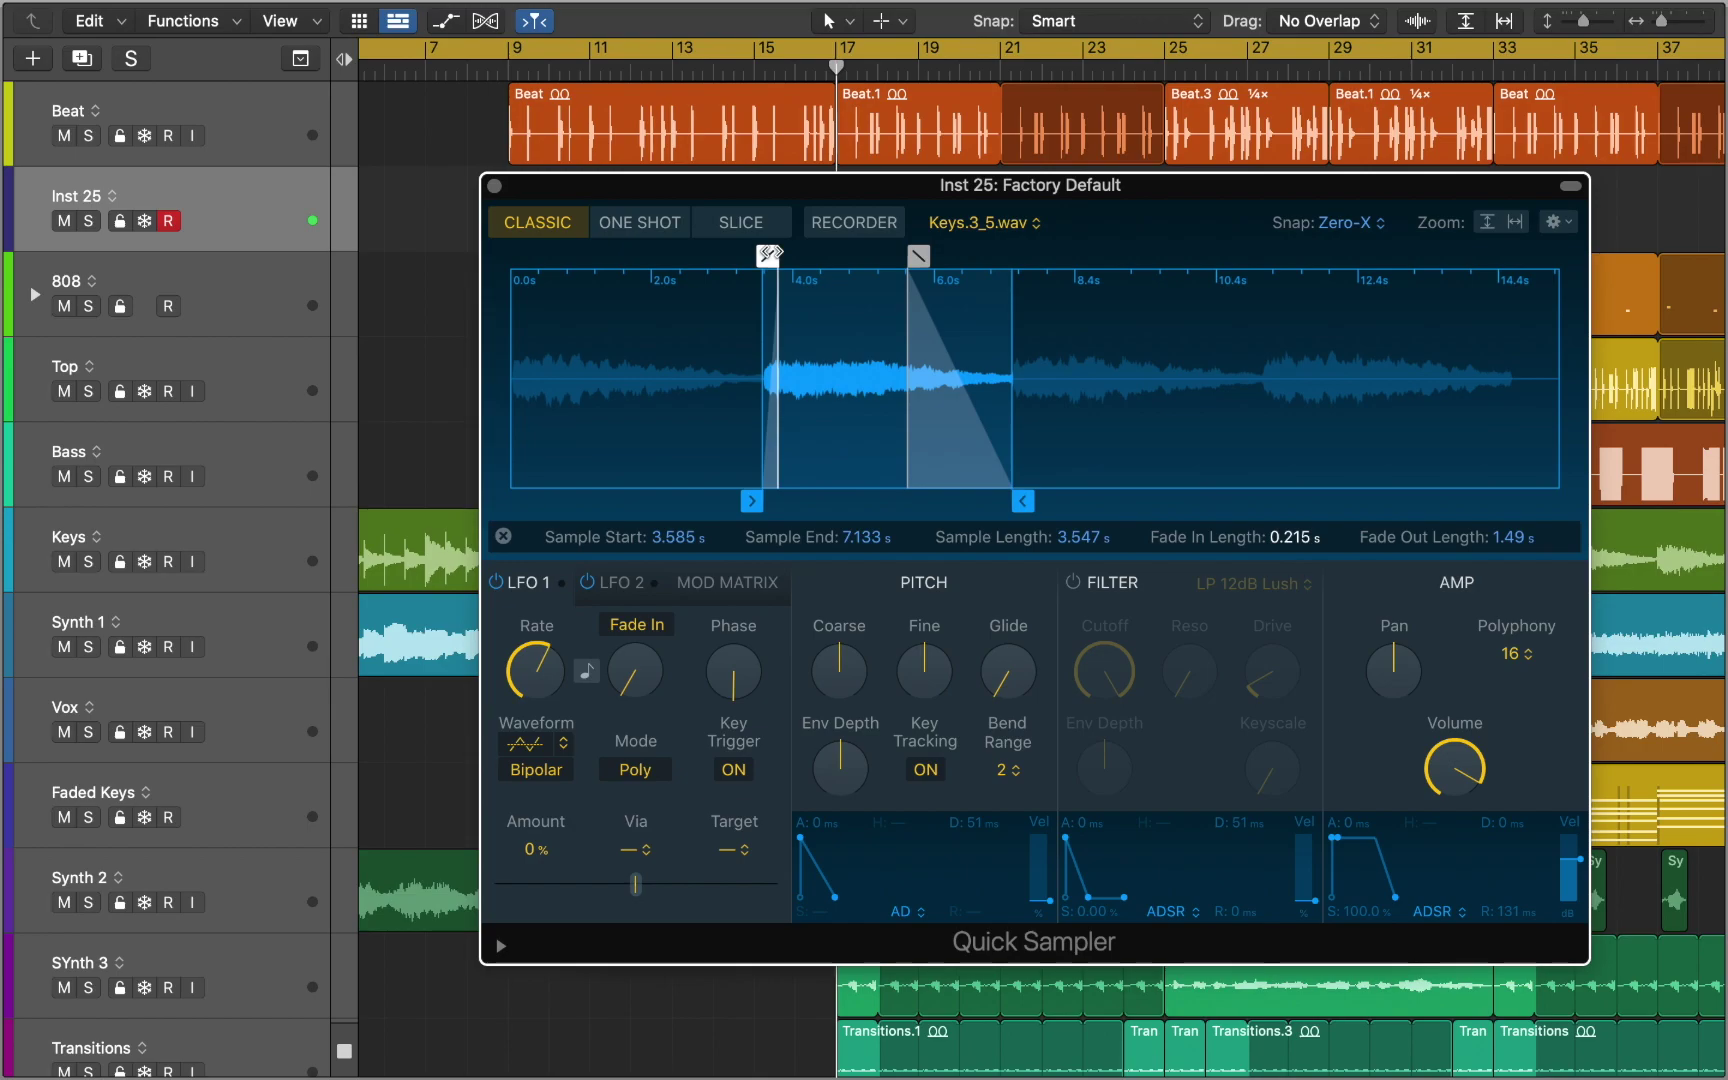
left_click(504, 537)
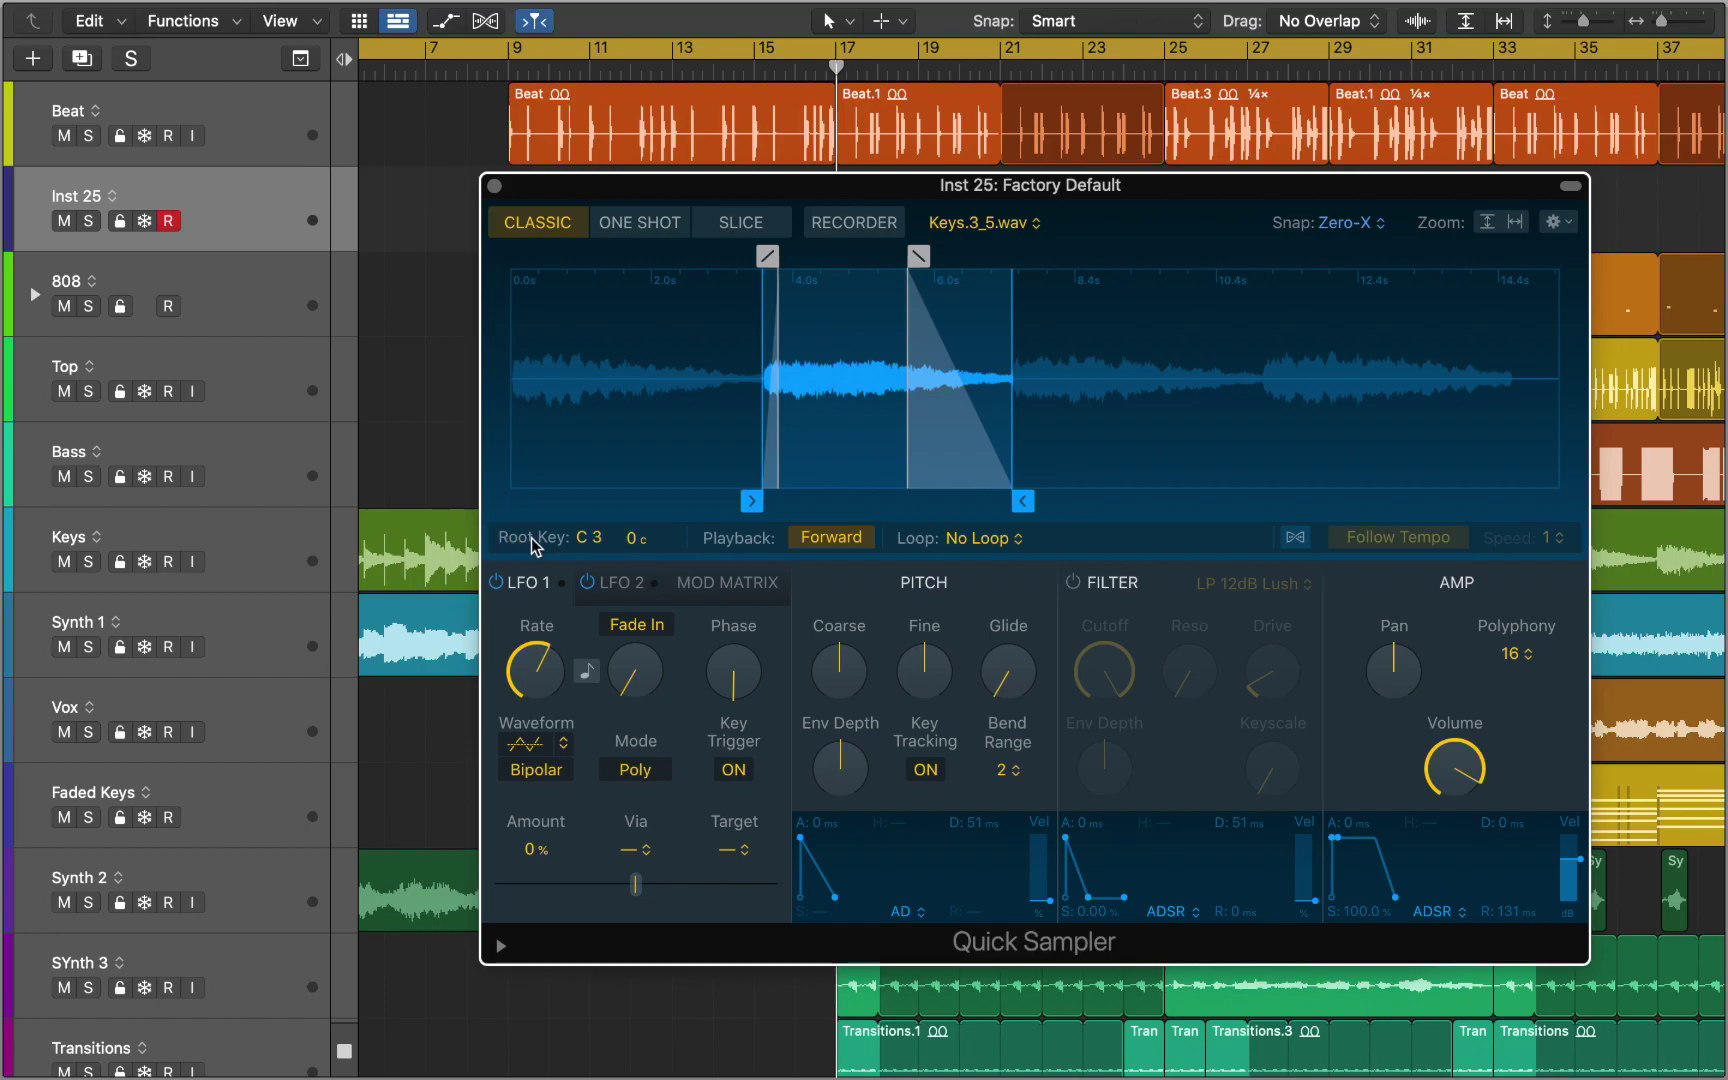
Return the root key to C 3, reset fine tuning to 0 cents, and set playback to Reverse
left_click_drag(581, 541, 581, 551)
left_click_drag(580, 545, 630, 545)
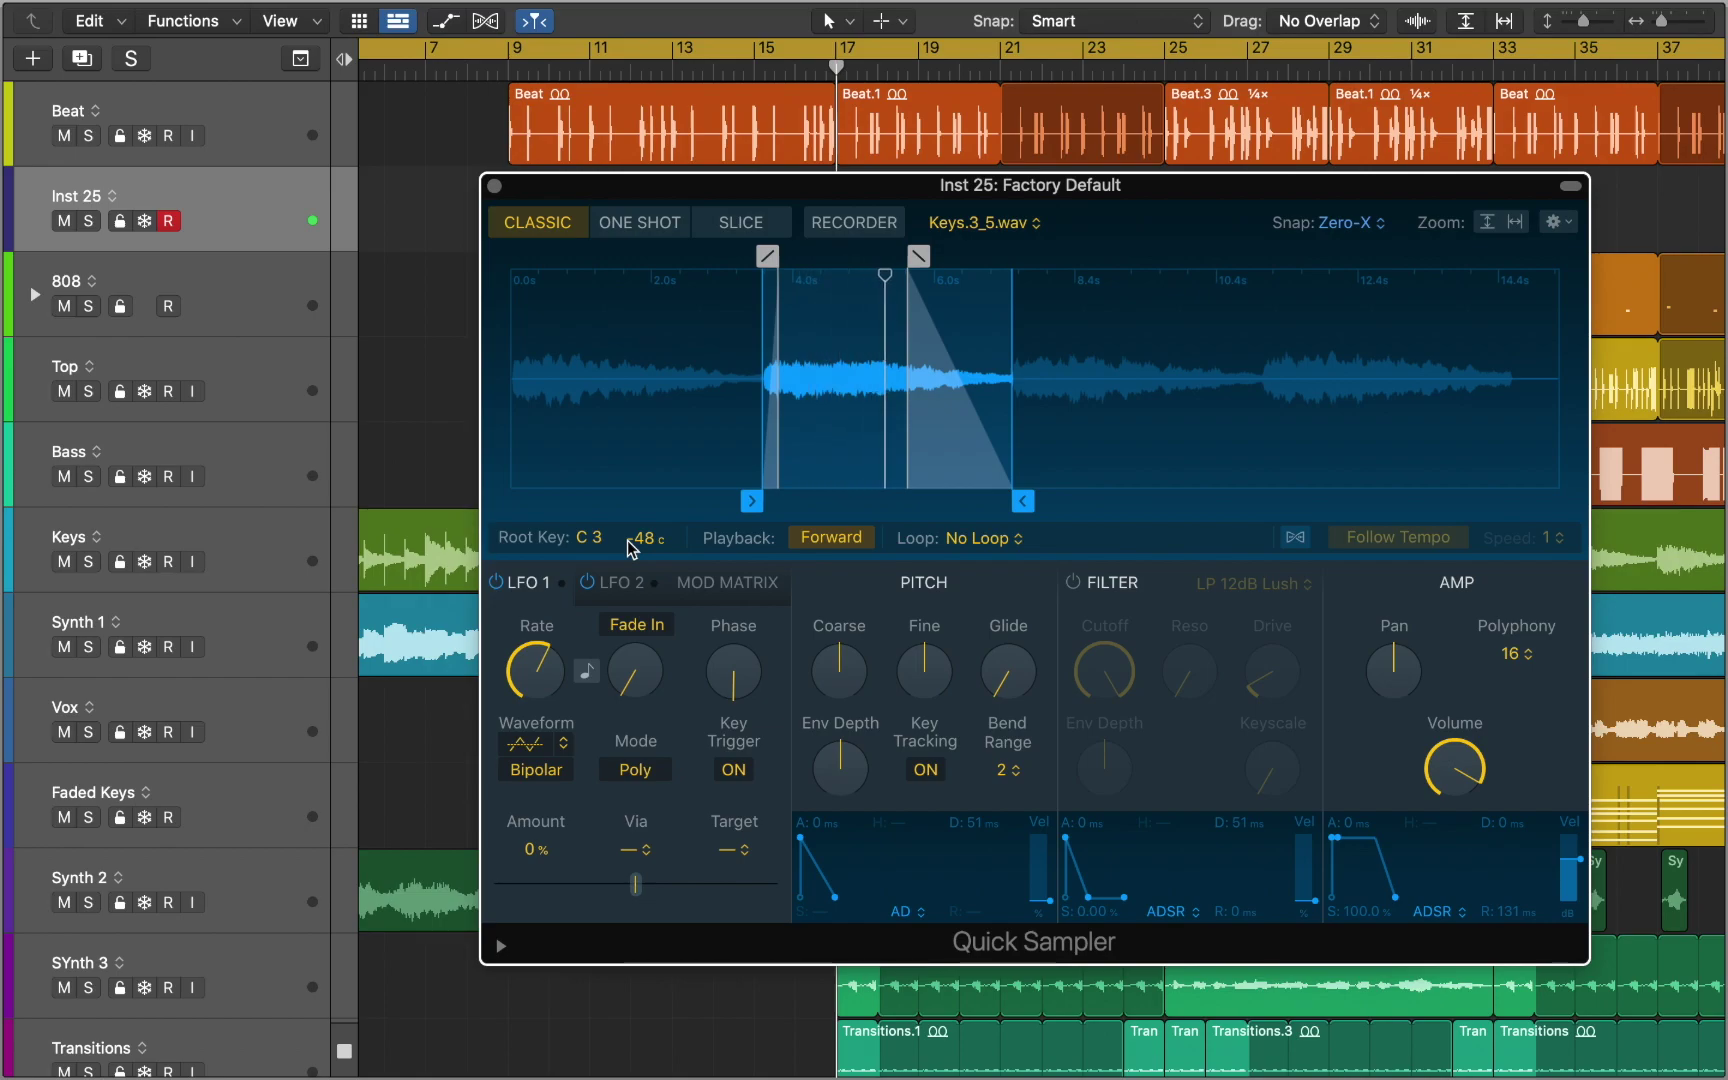
key("alt")
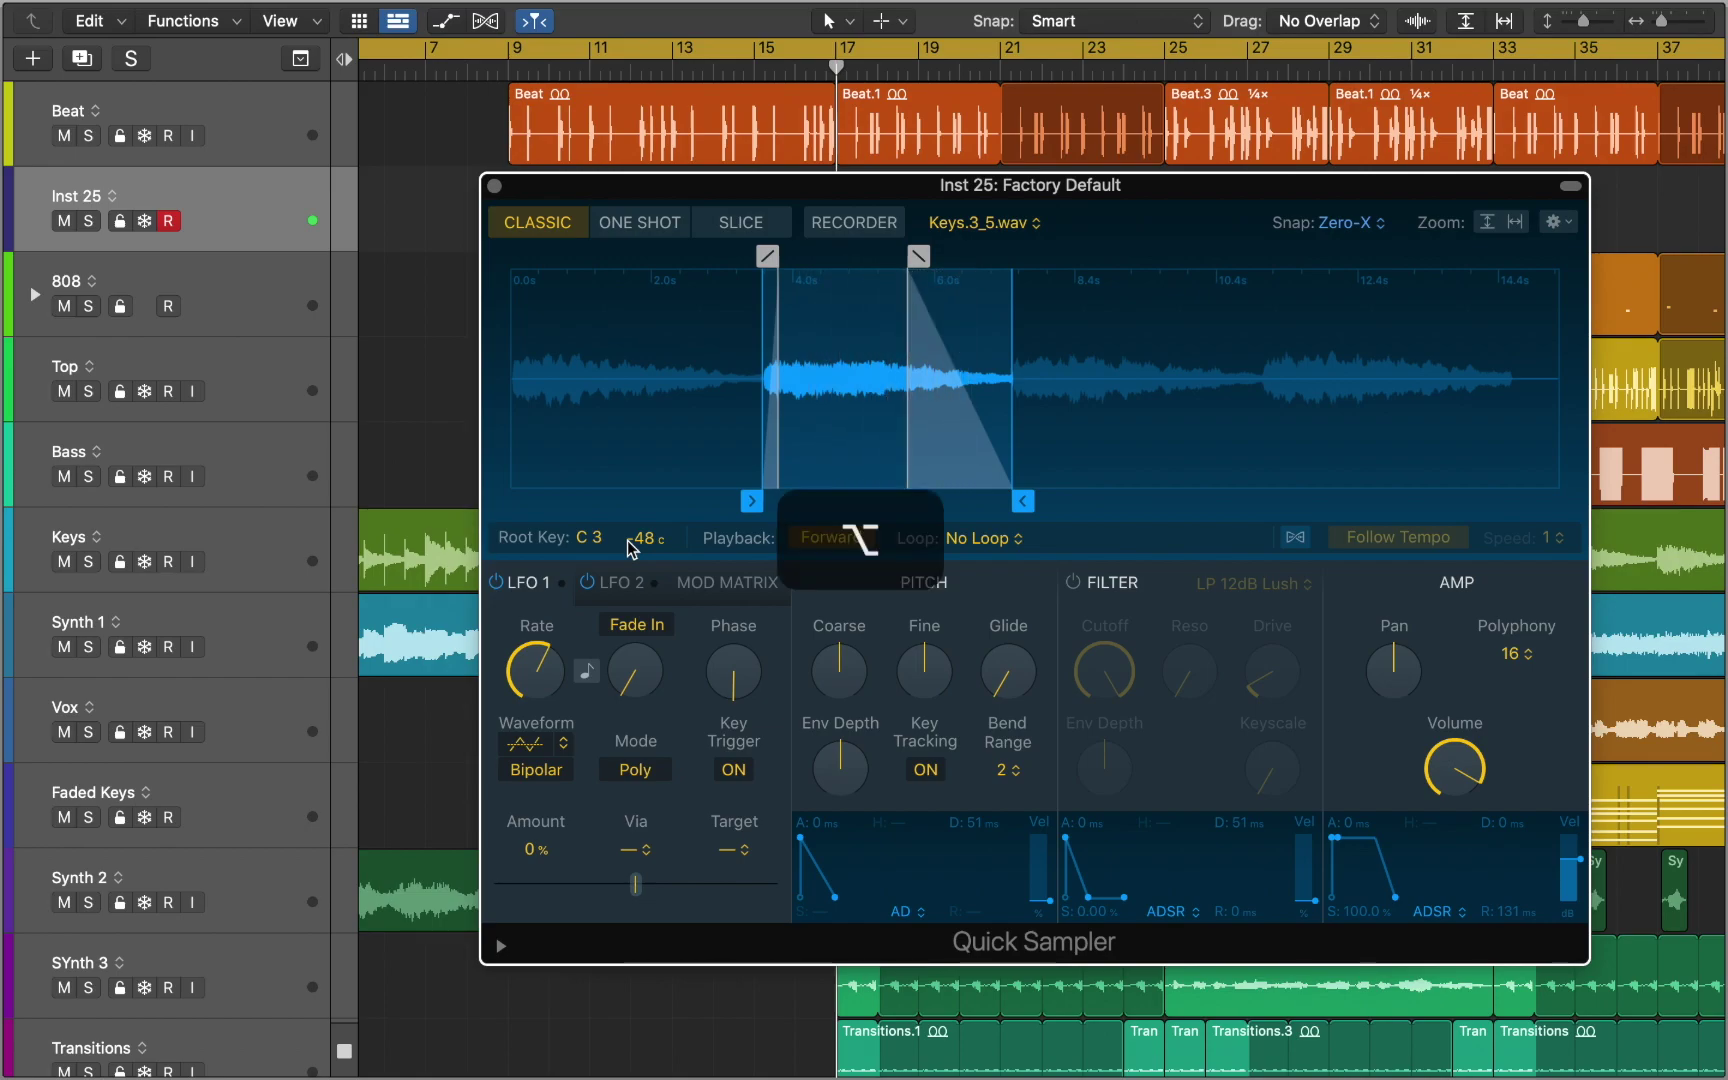
left_click(628, 540, "alt")
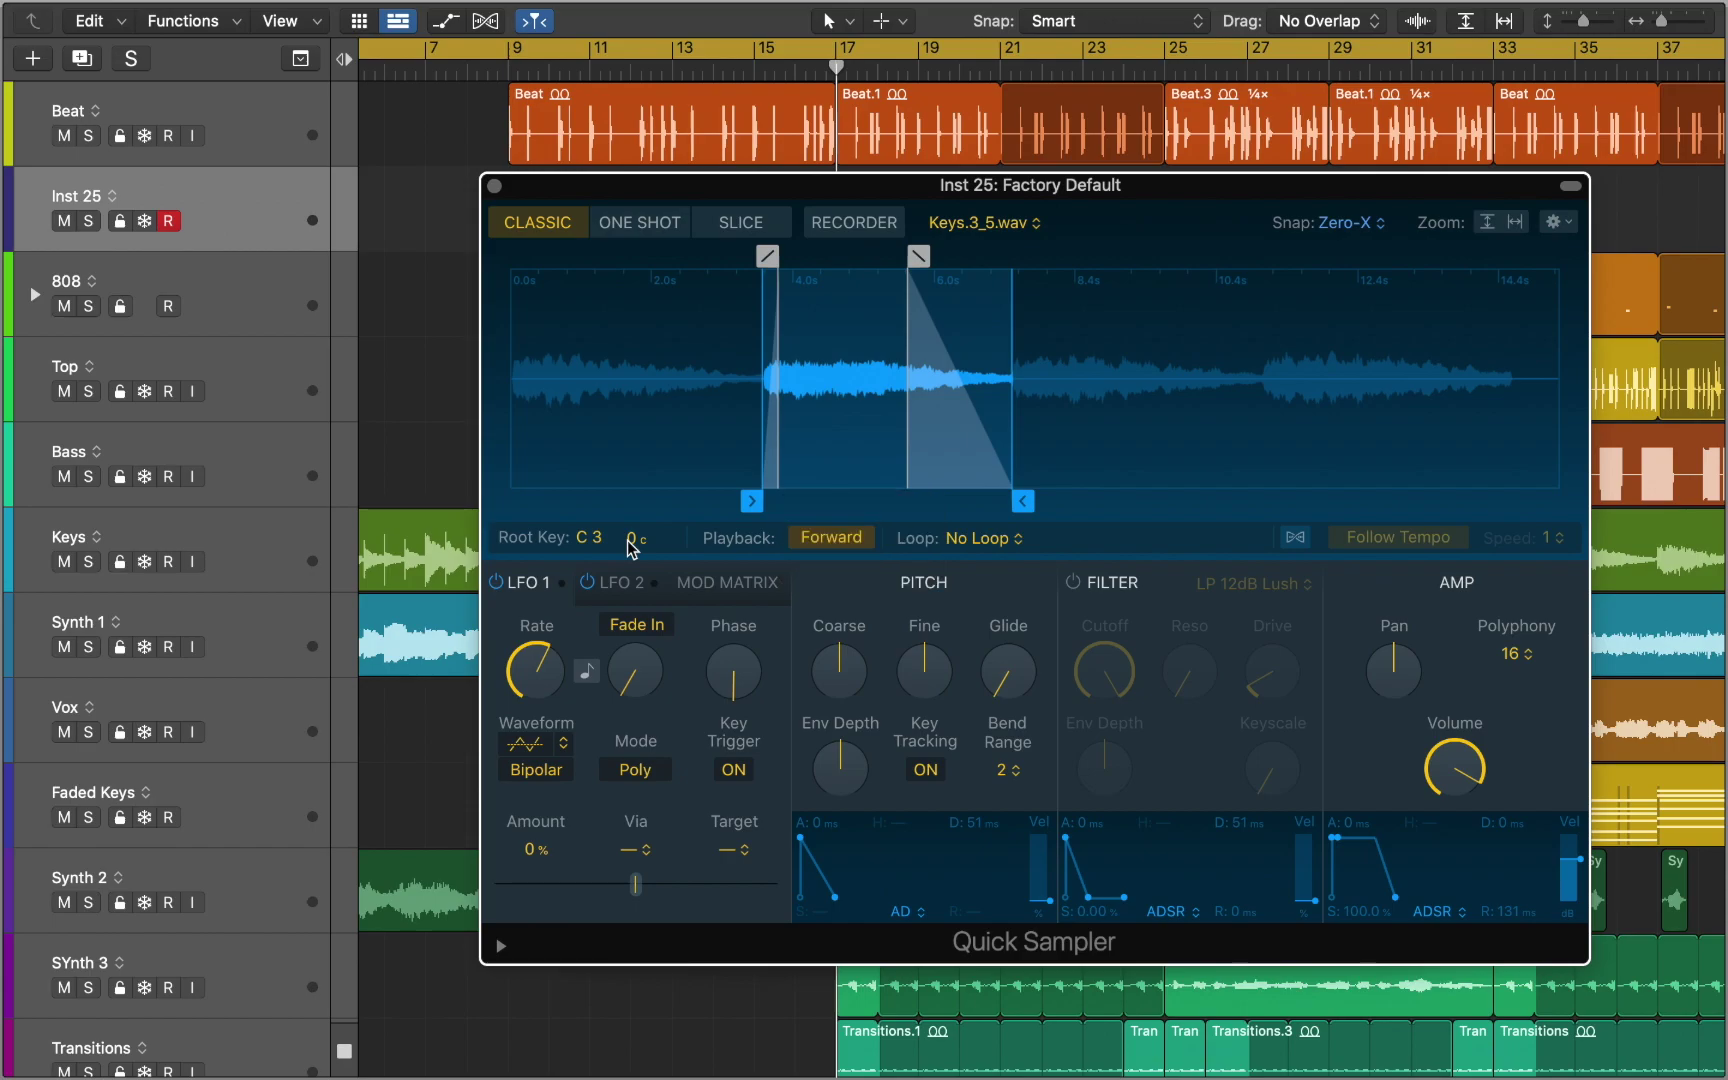
left_click(822, 538)
Set Loop to Alternate, looping the sample between 5.324 and 5.704 s
left_click(979, 539)
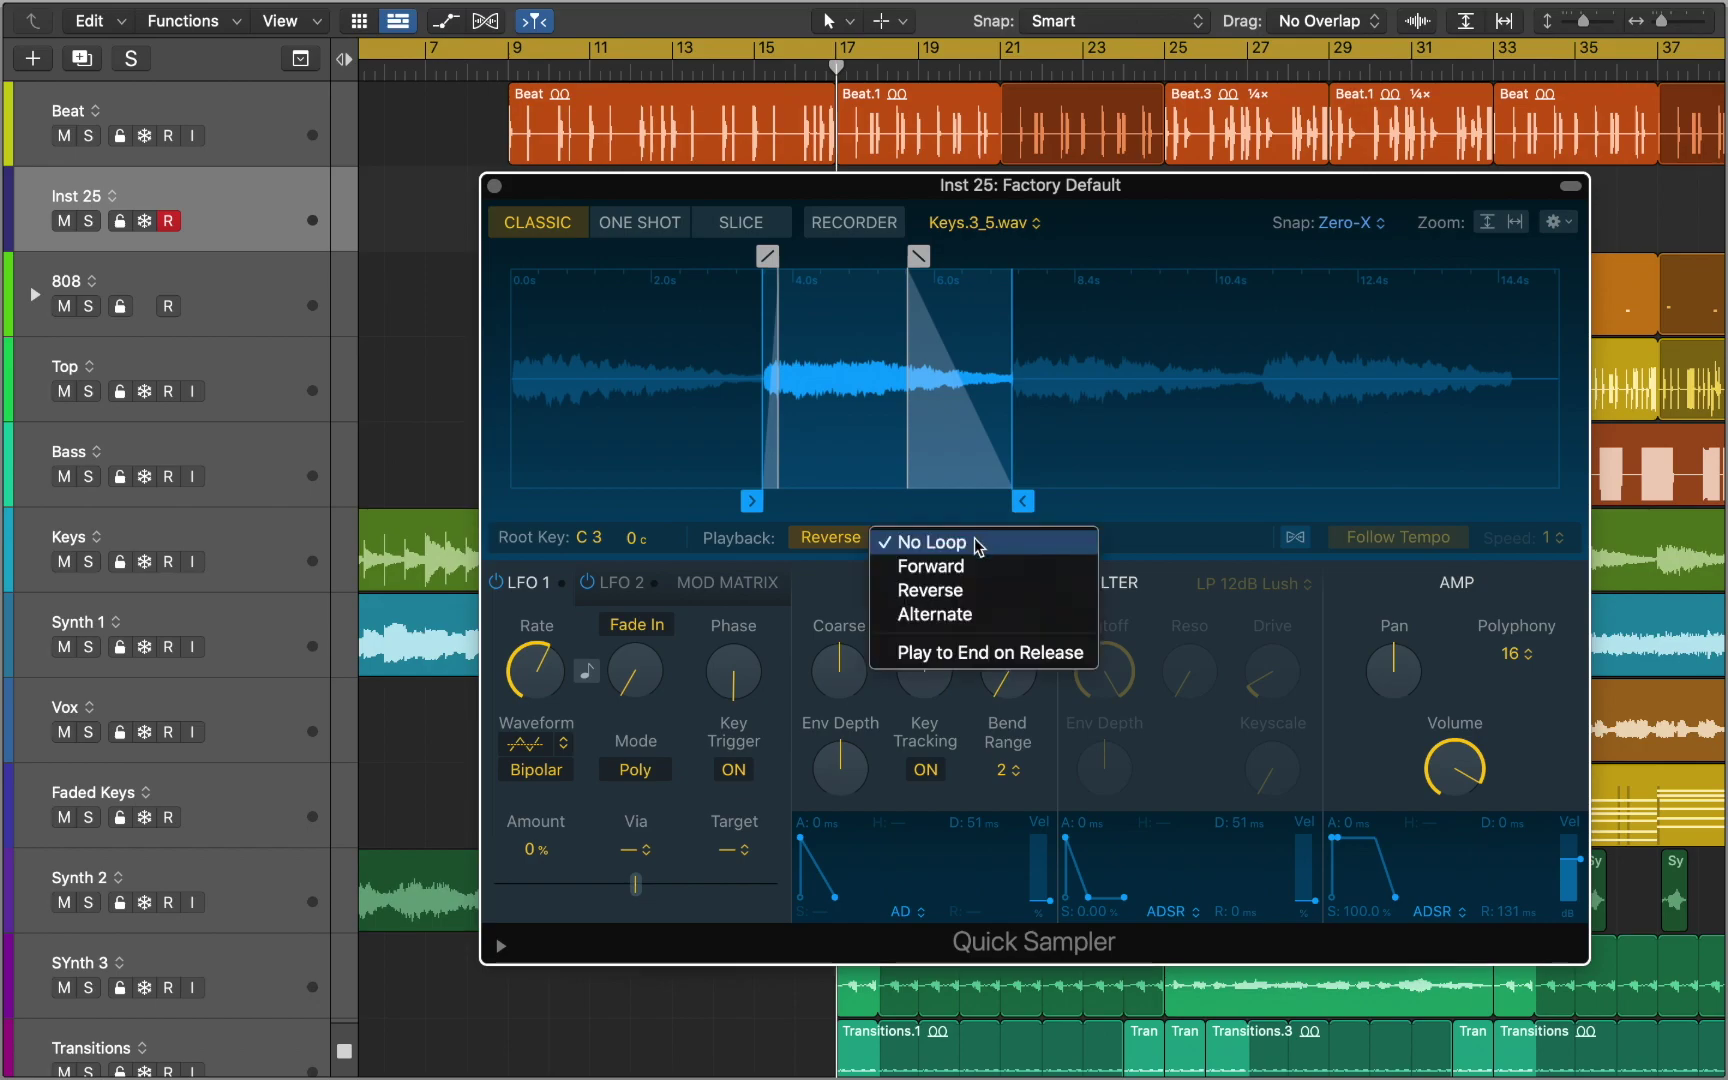
left_click(966, 614)
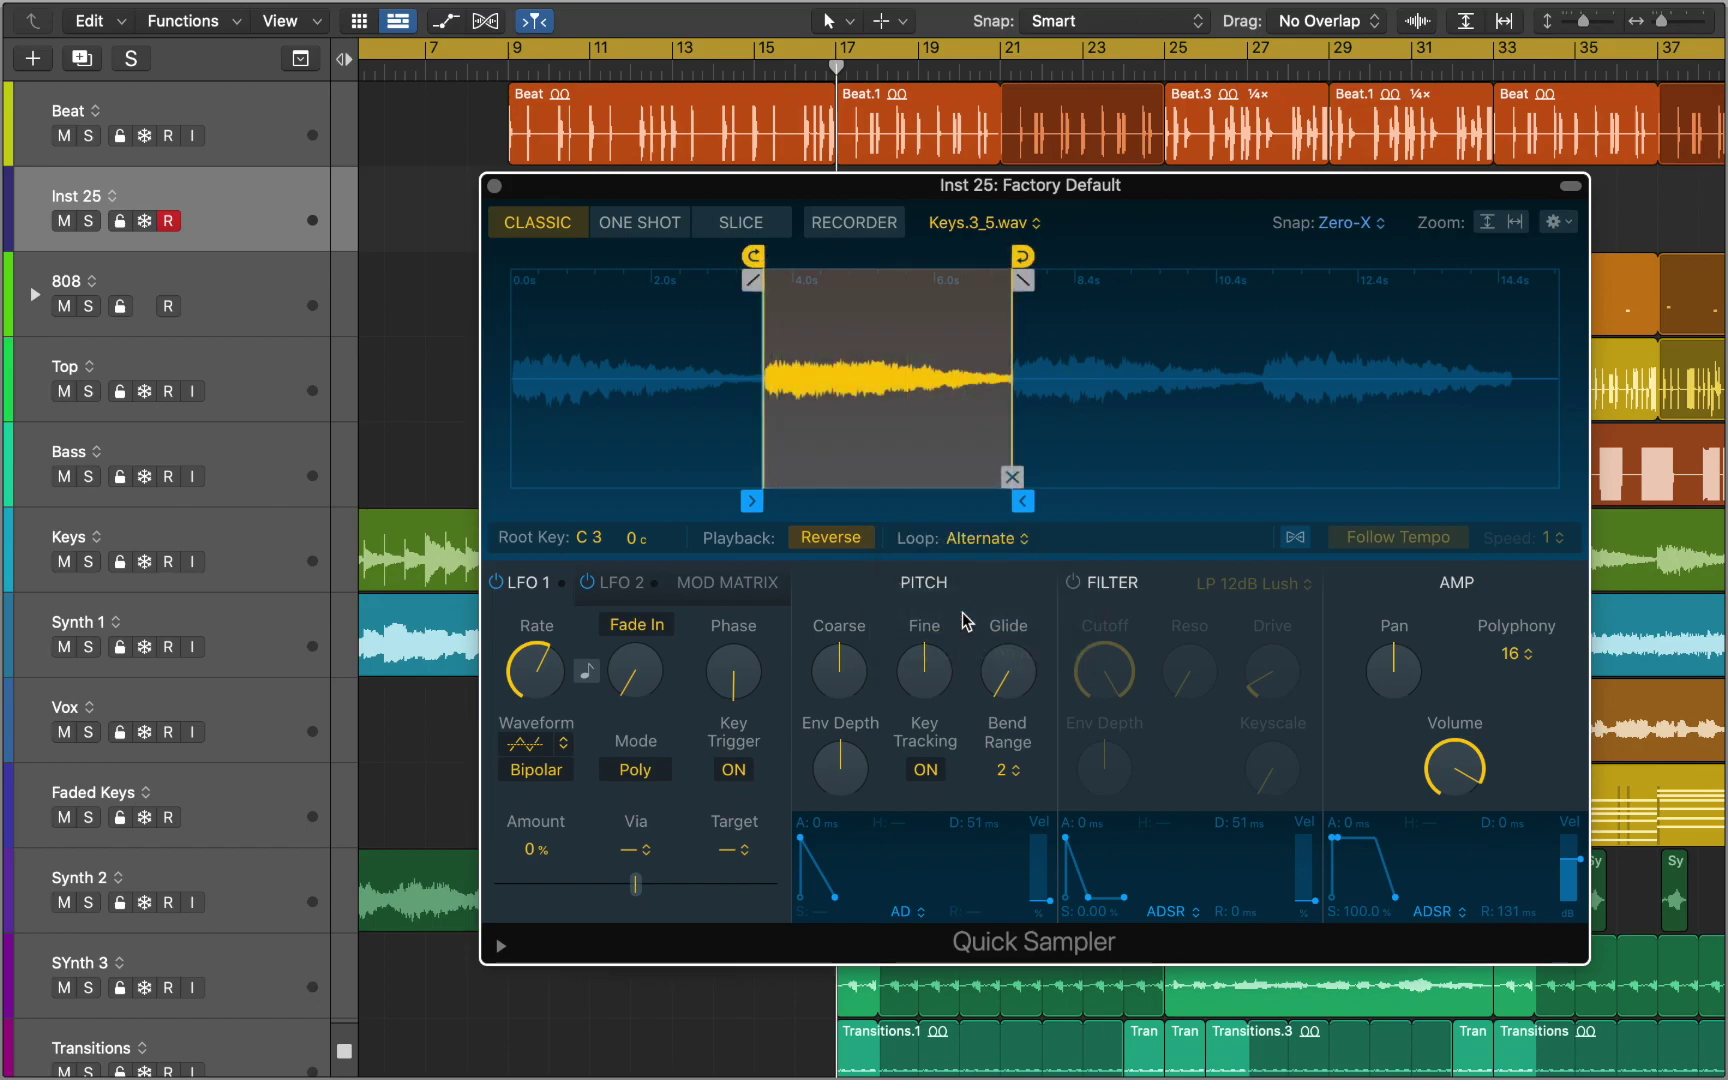
mouse_move(753, 255)
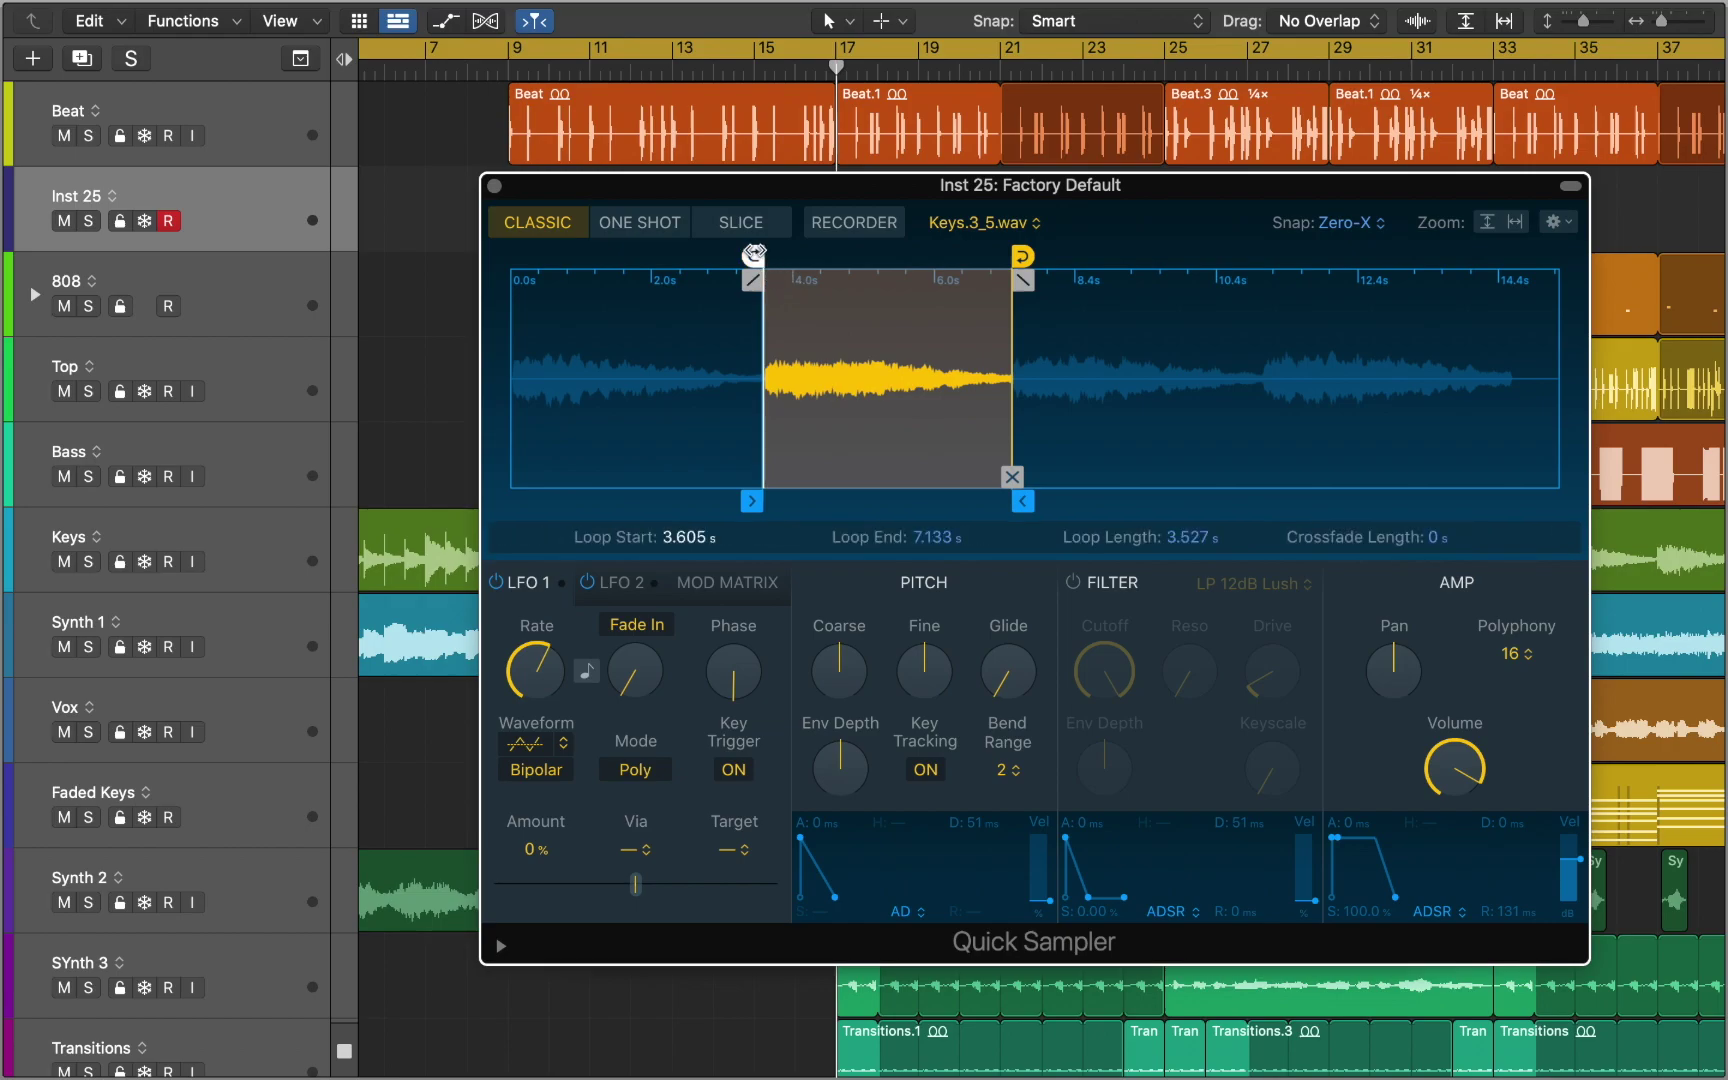
left_click_drag(753, 255, 875, 255)
mouse_move(1021, 255)
left_click_drag(1021, 255, 920, 262)
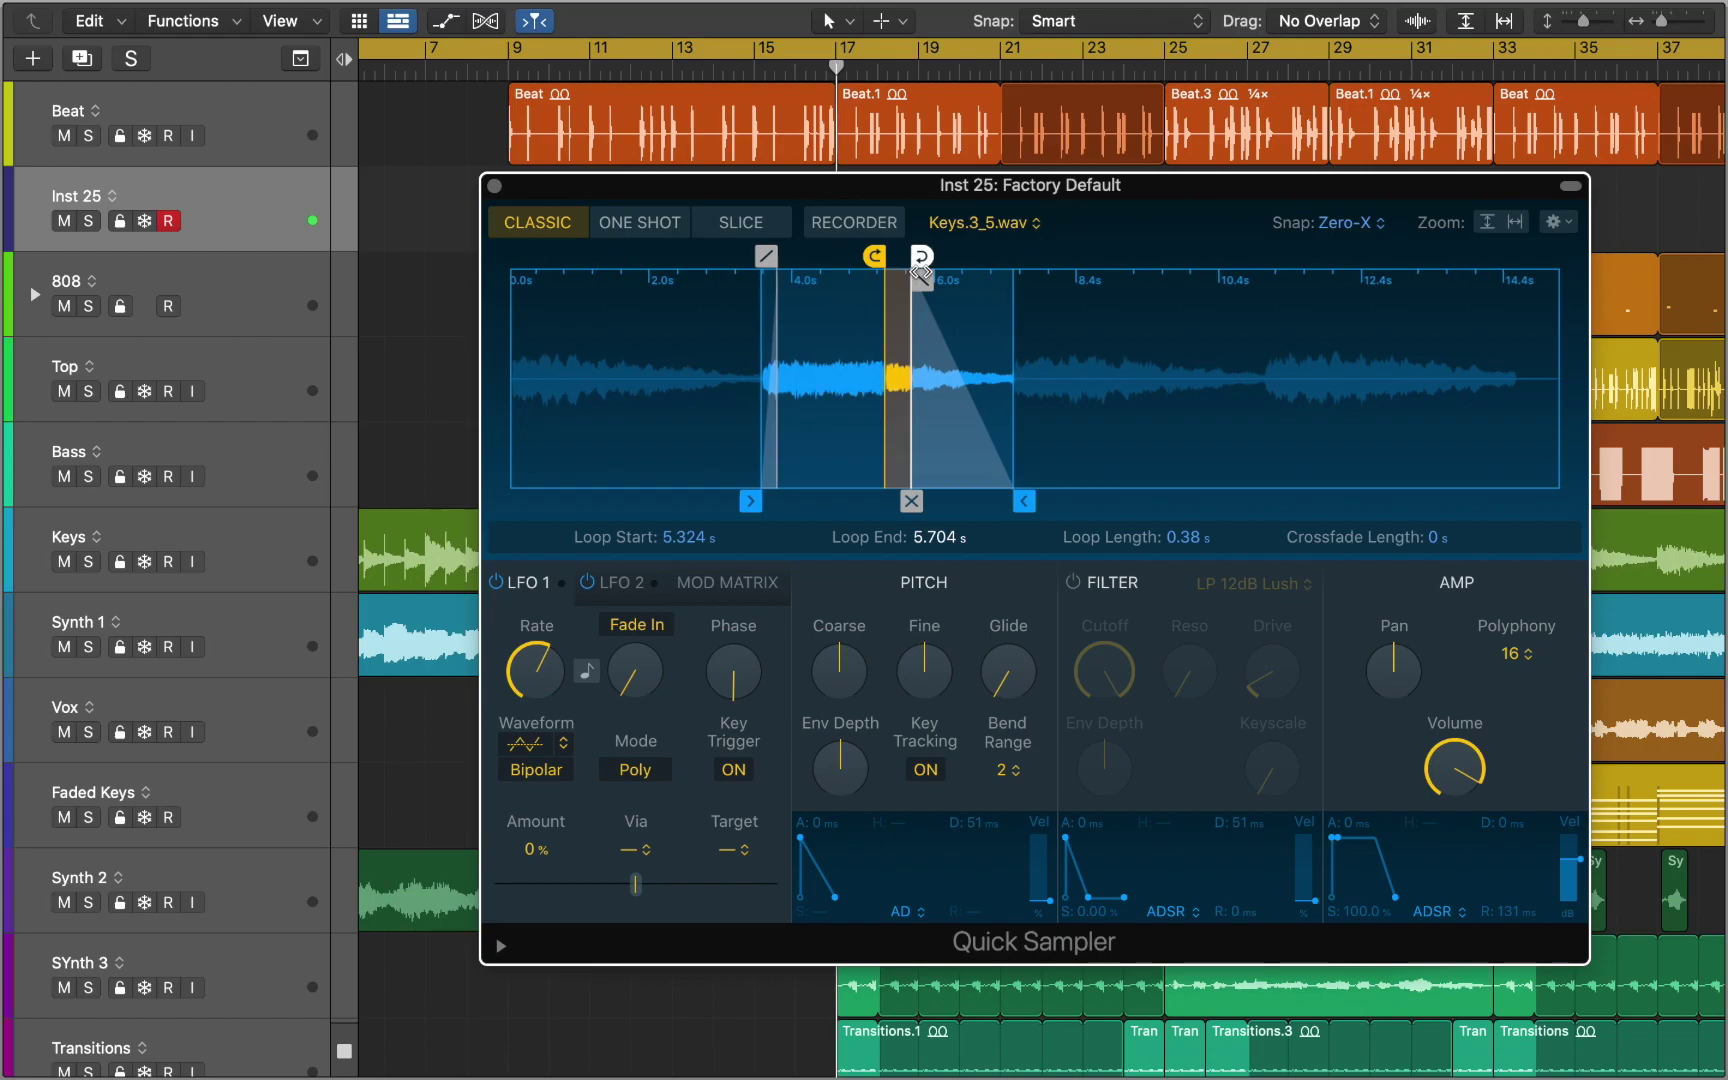
Widen the loop crossfade to 0.125 s and switch playback back to Forward
scroll(920, 268, "up", 5)
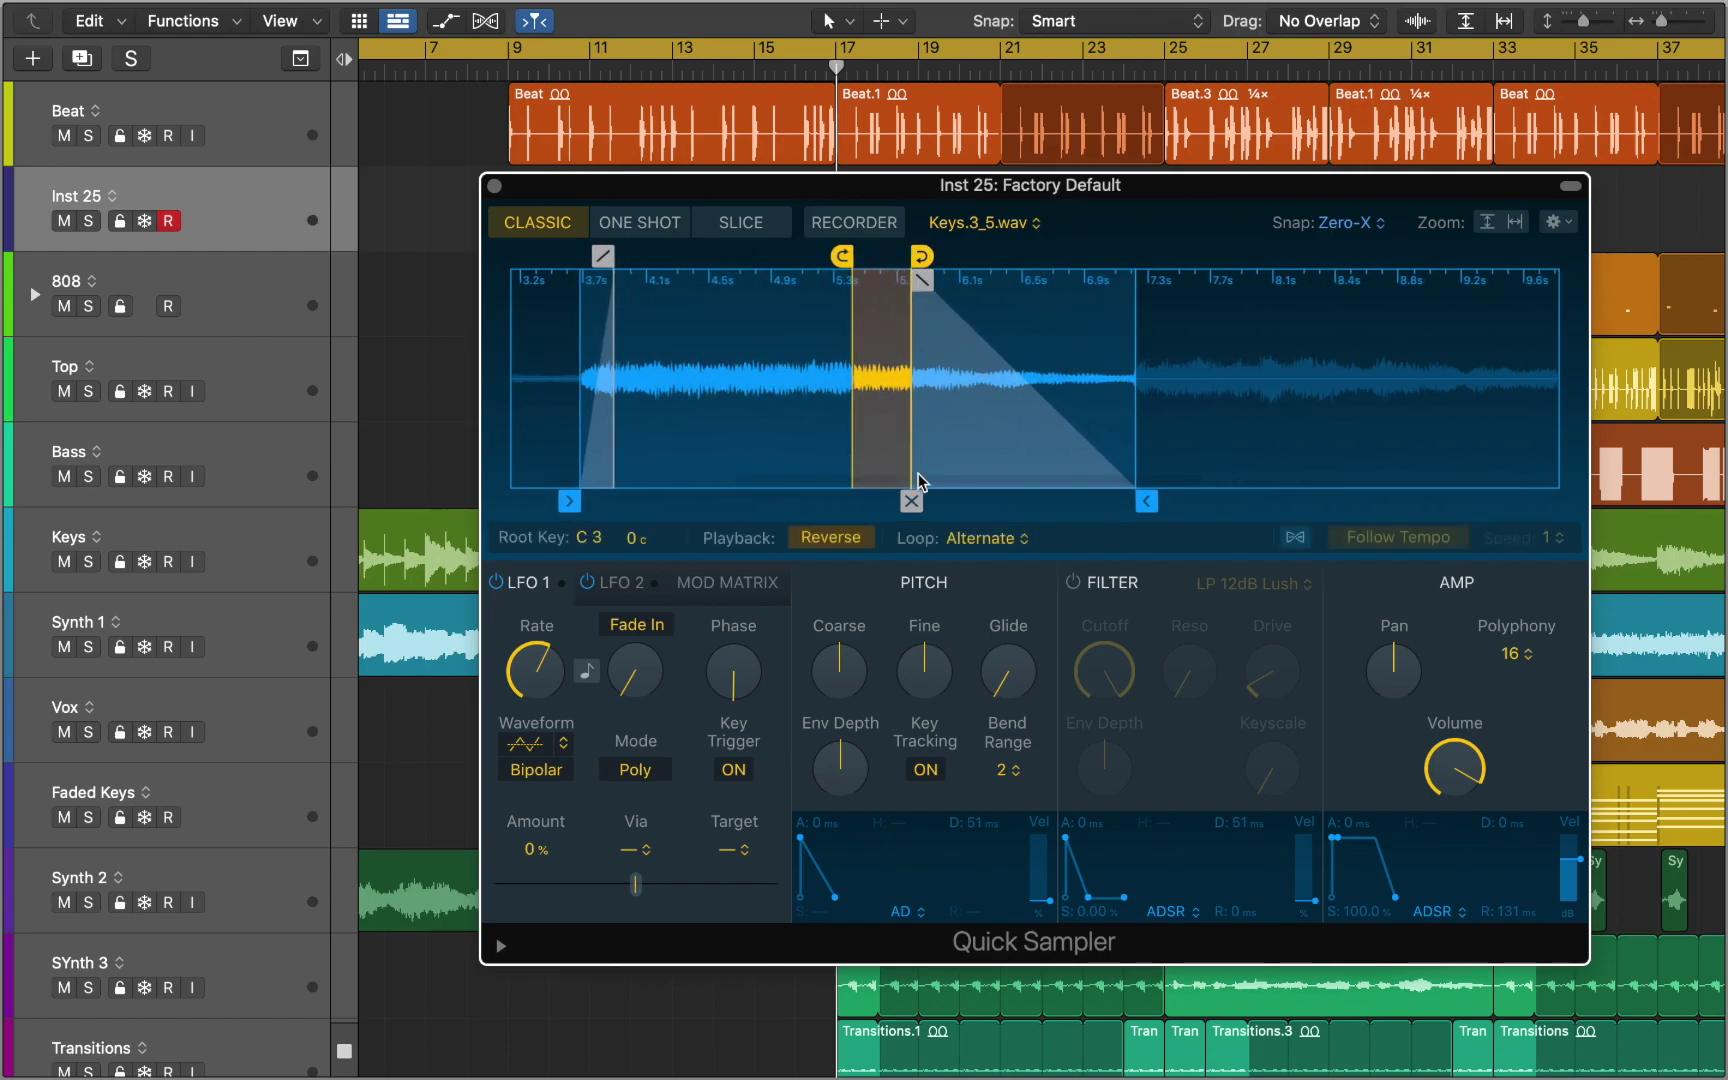
left_click_drag(907, 500, 892, 503)
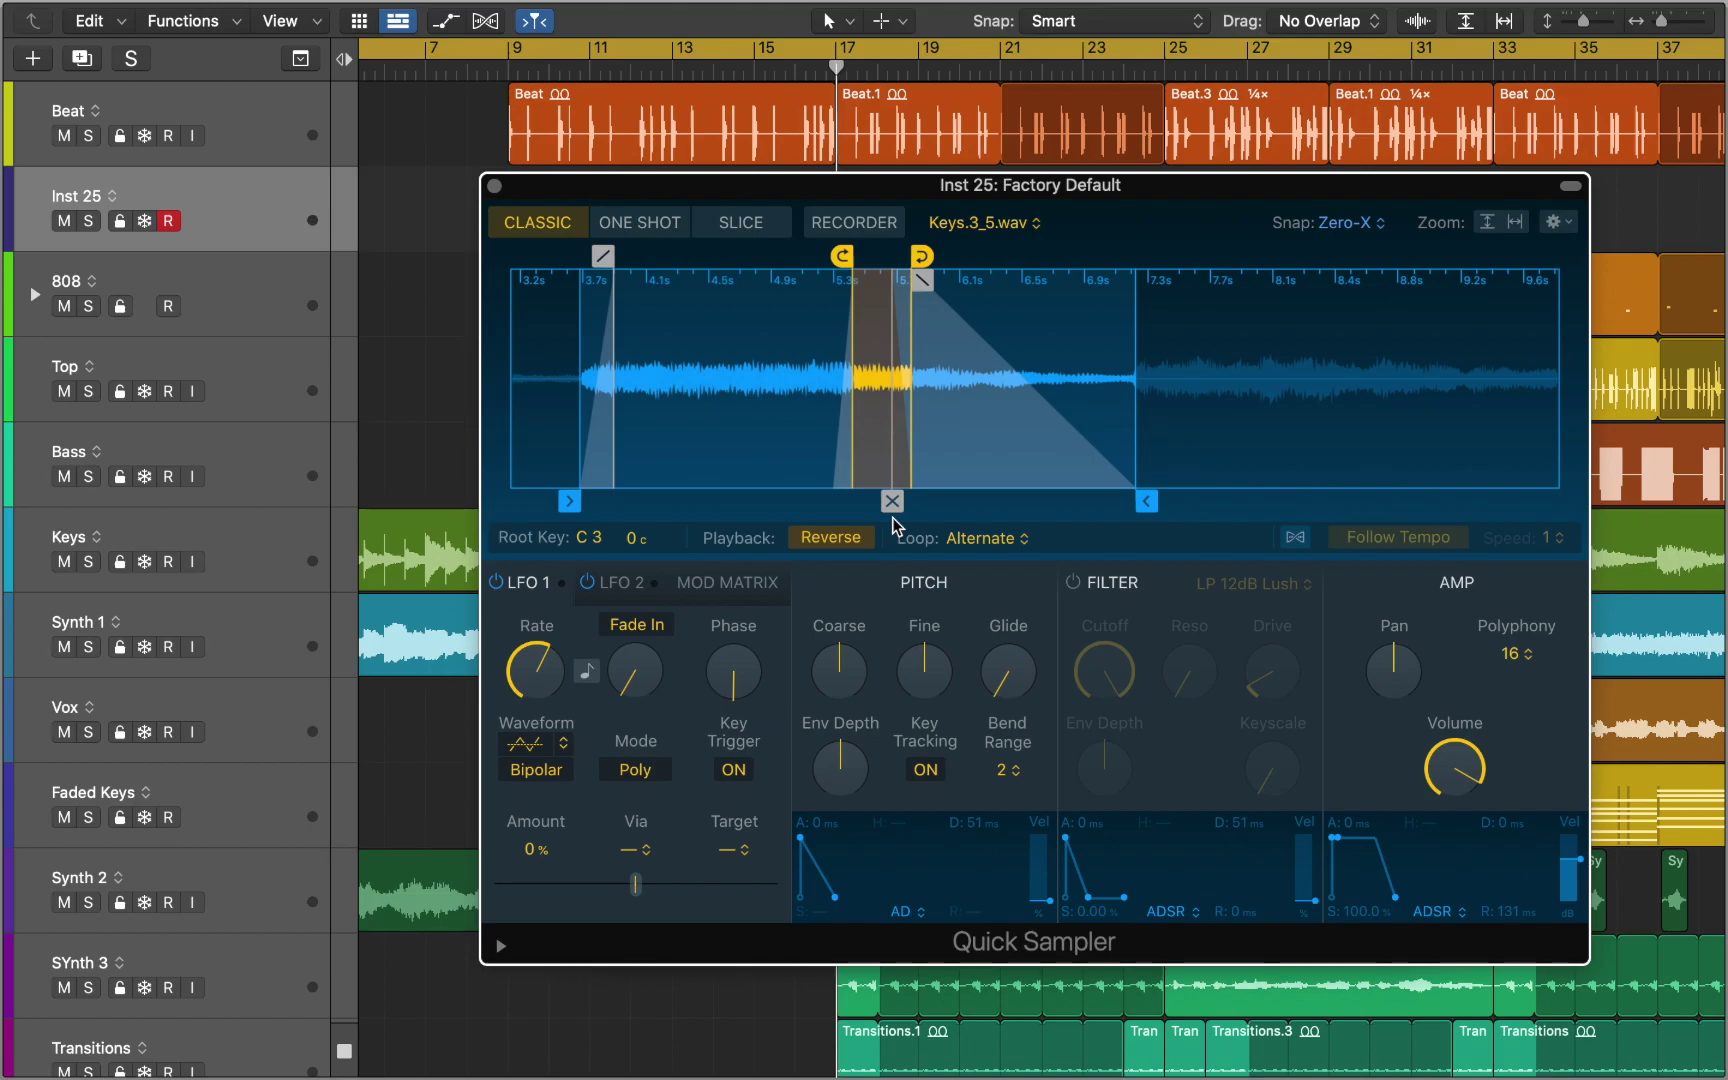
left_click(866, 540)
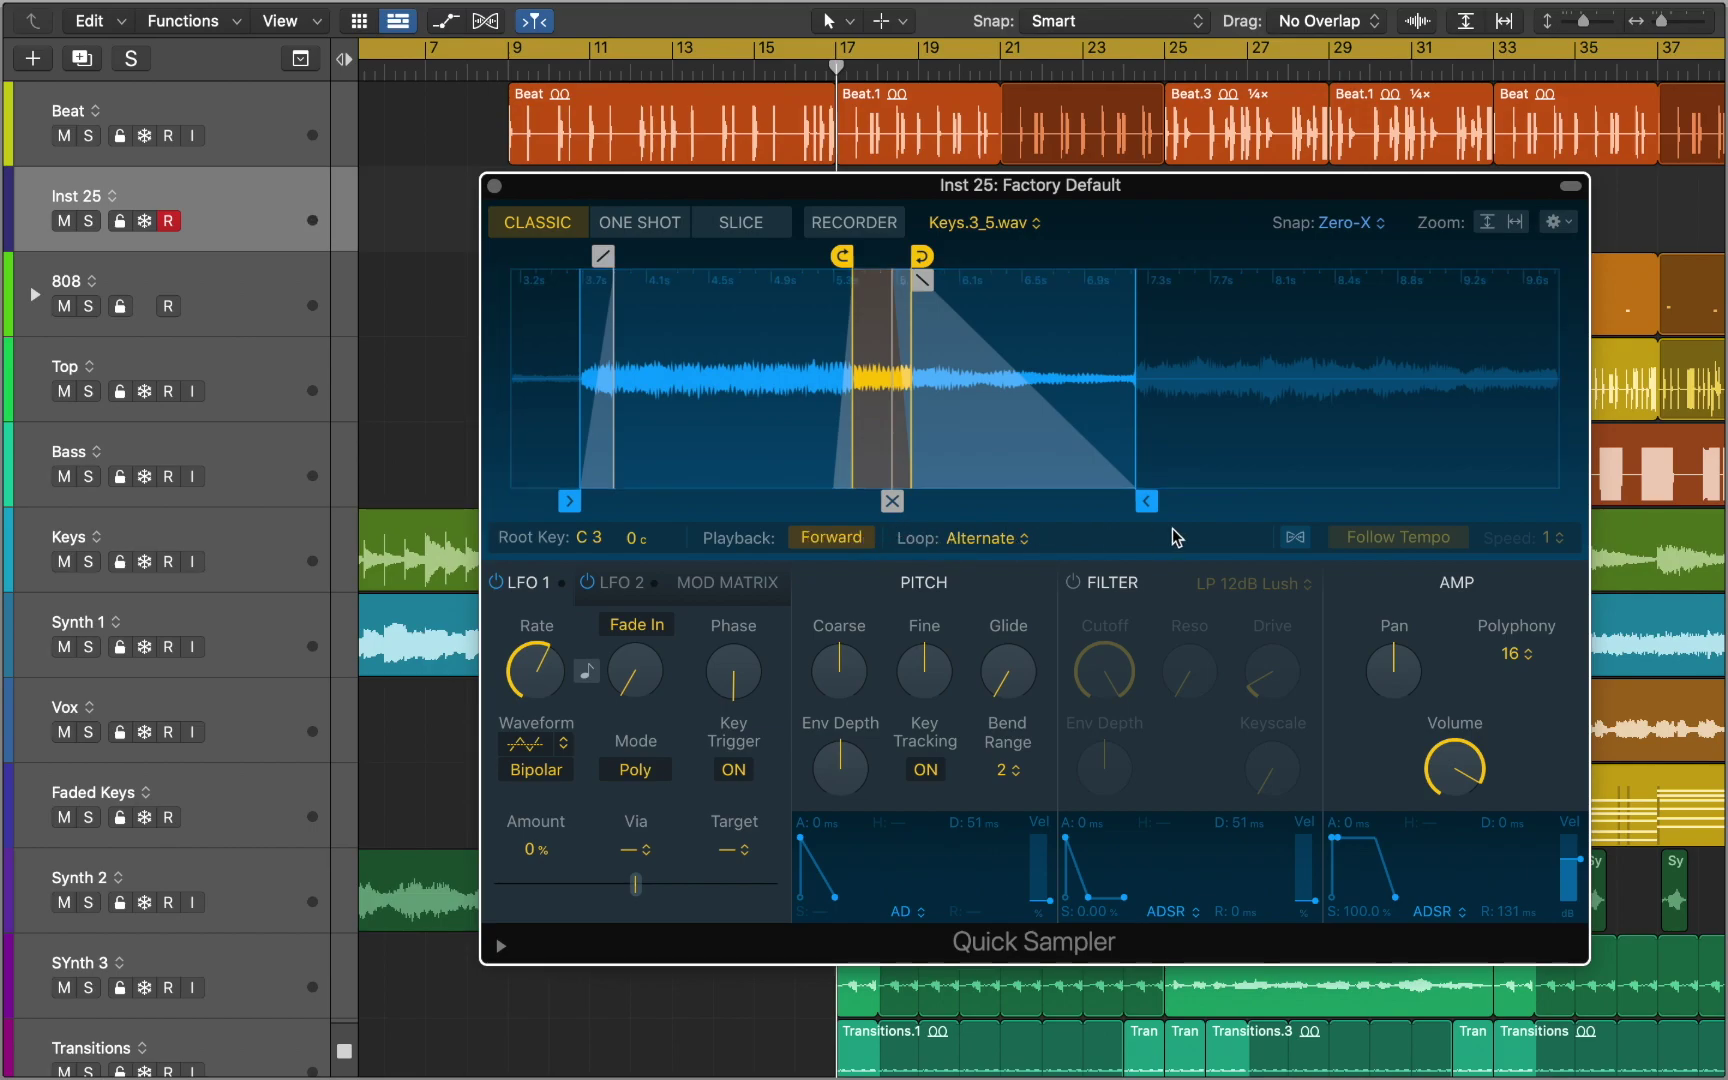
left_click(1295, 538)
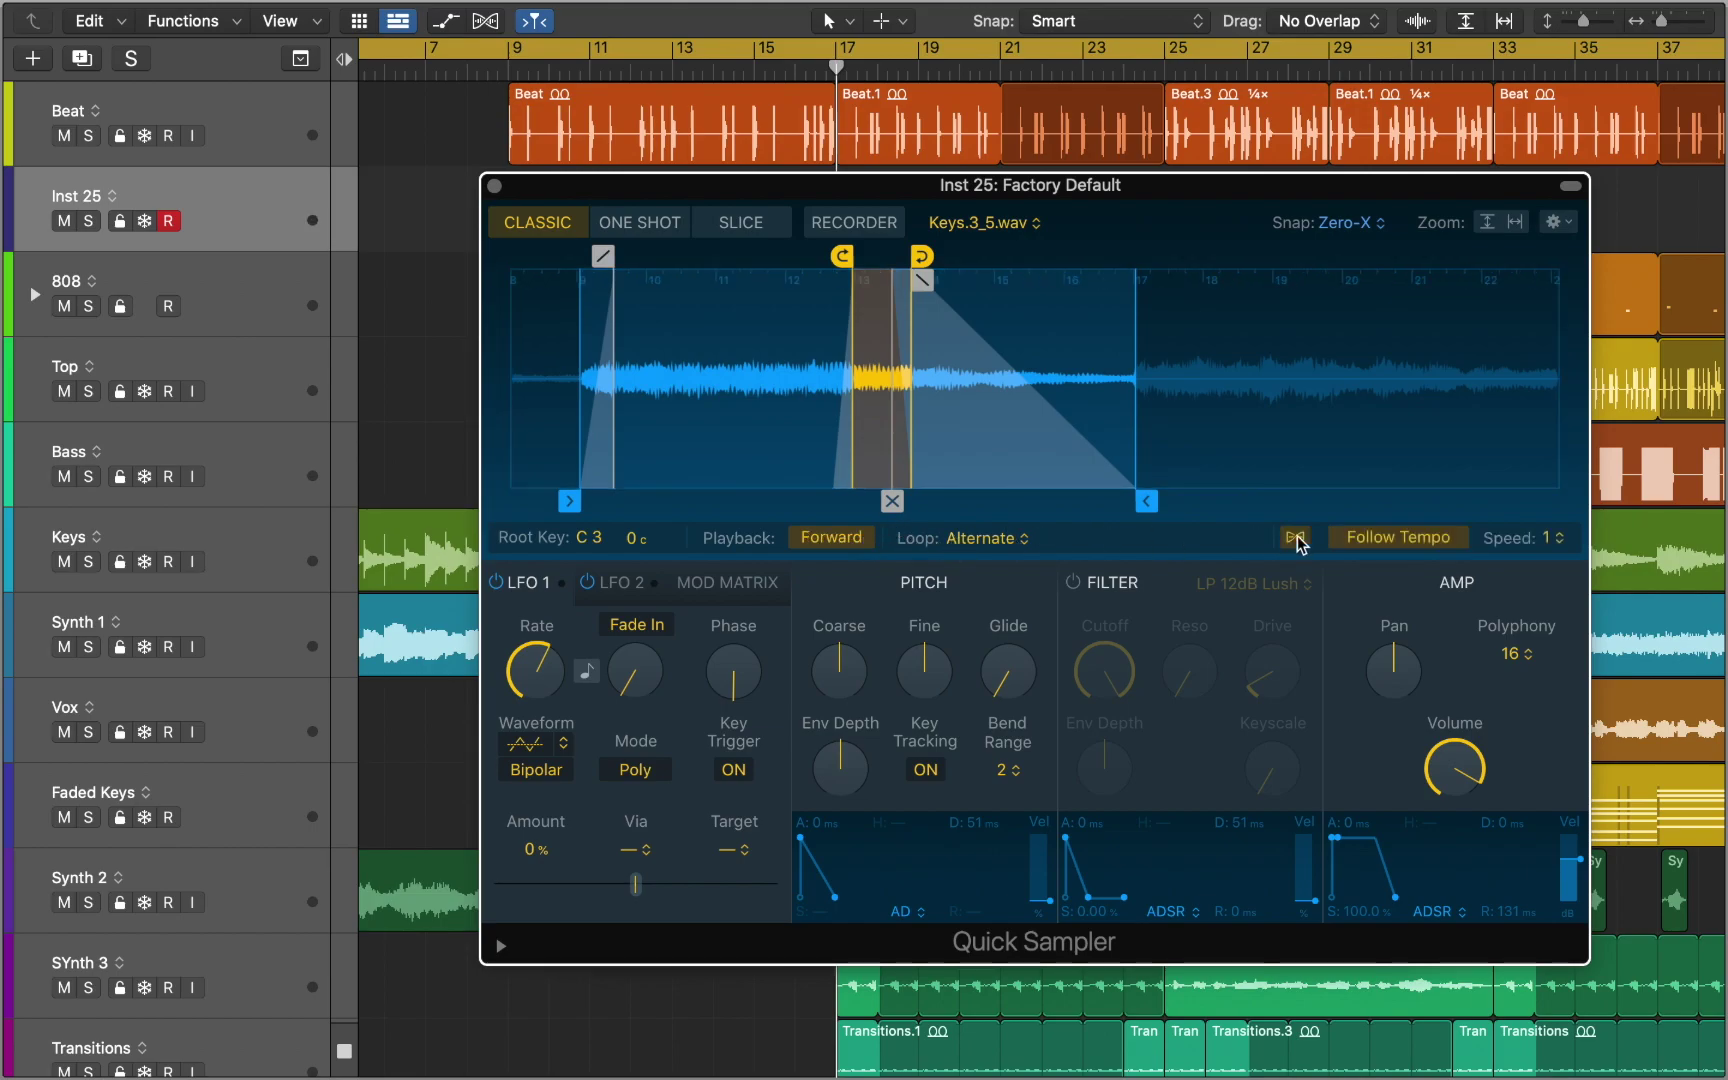
left_click(1549, 540)
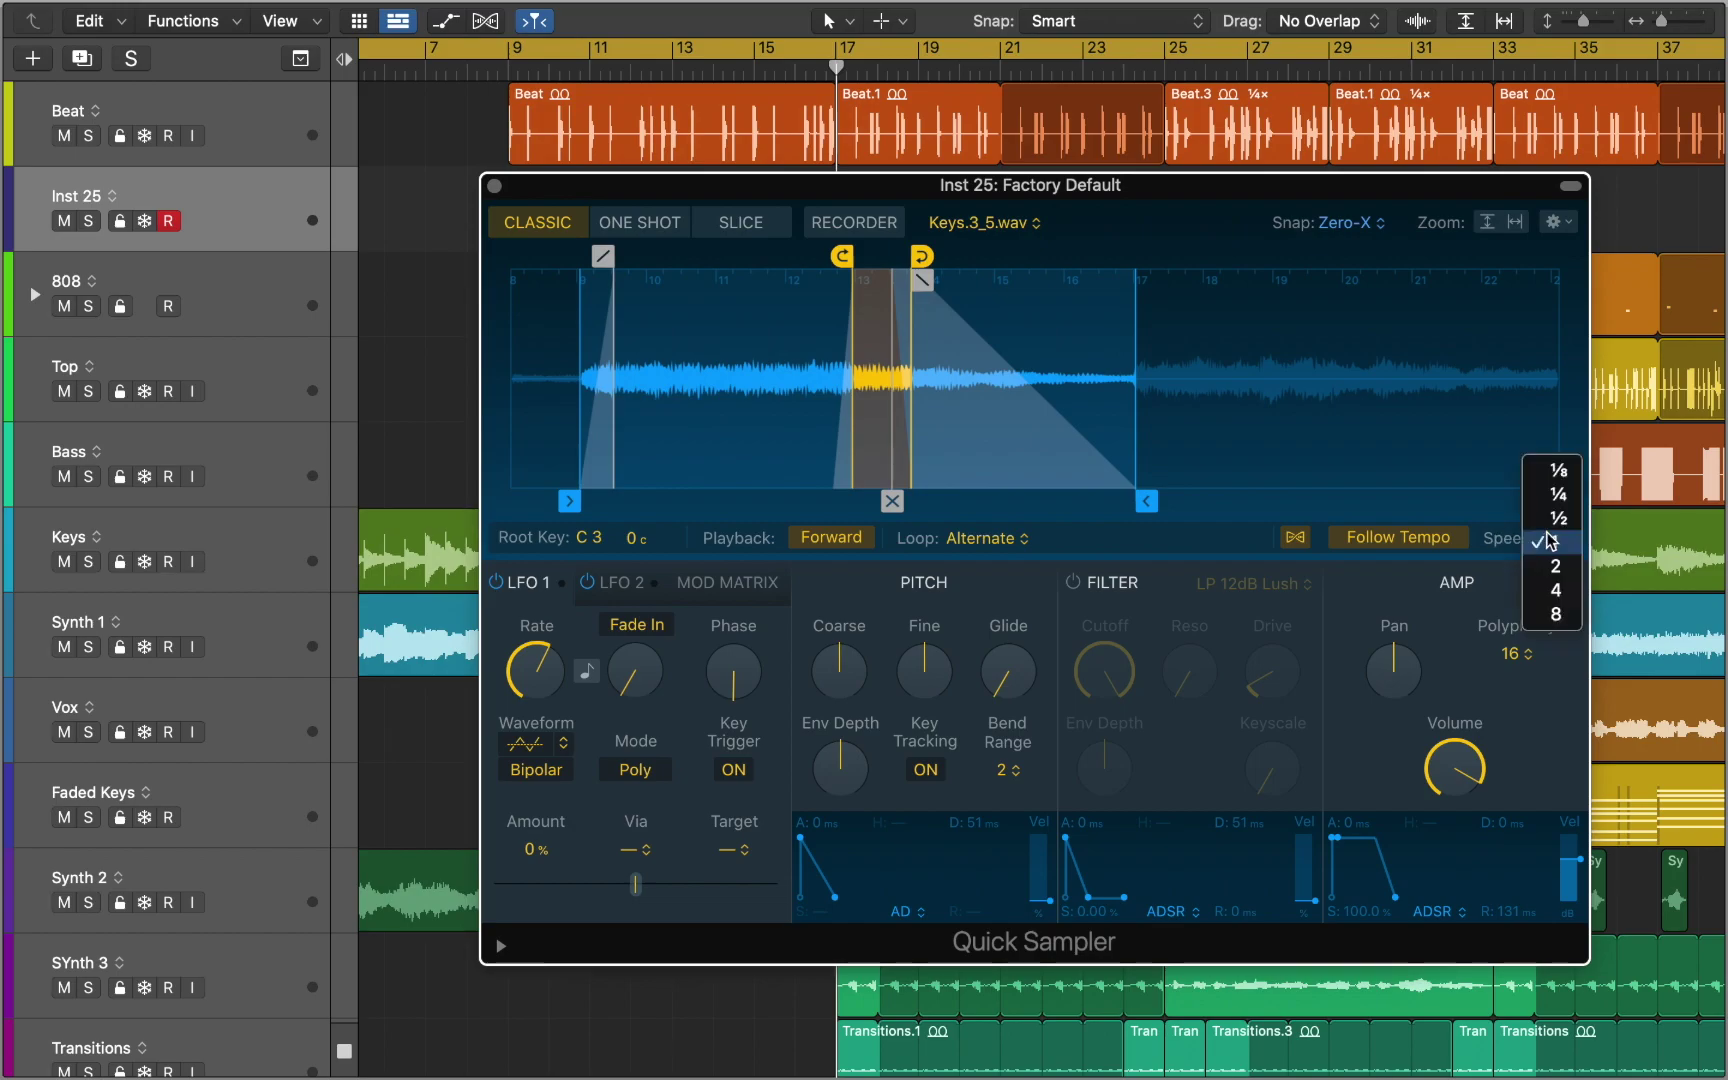
left_click(1565, 471)
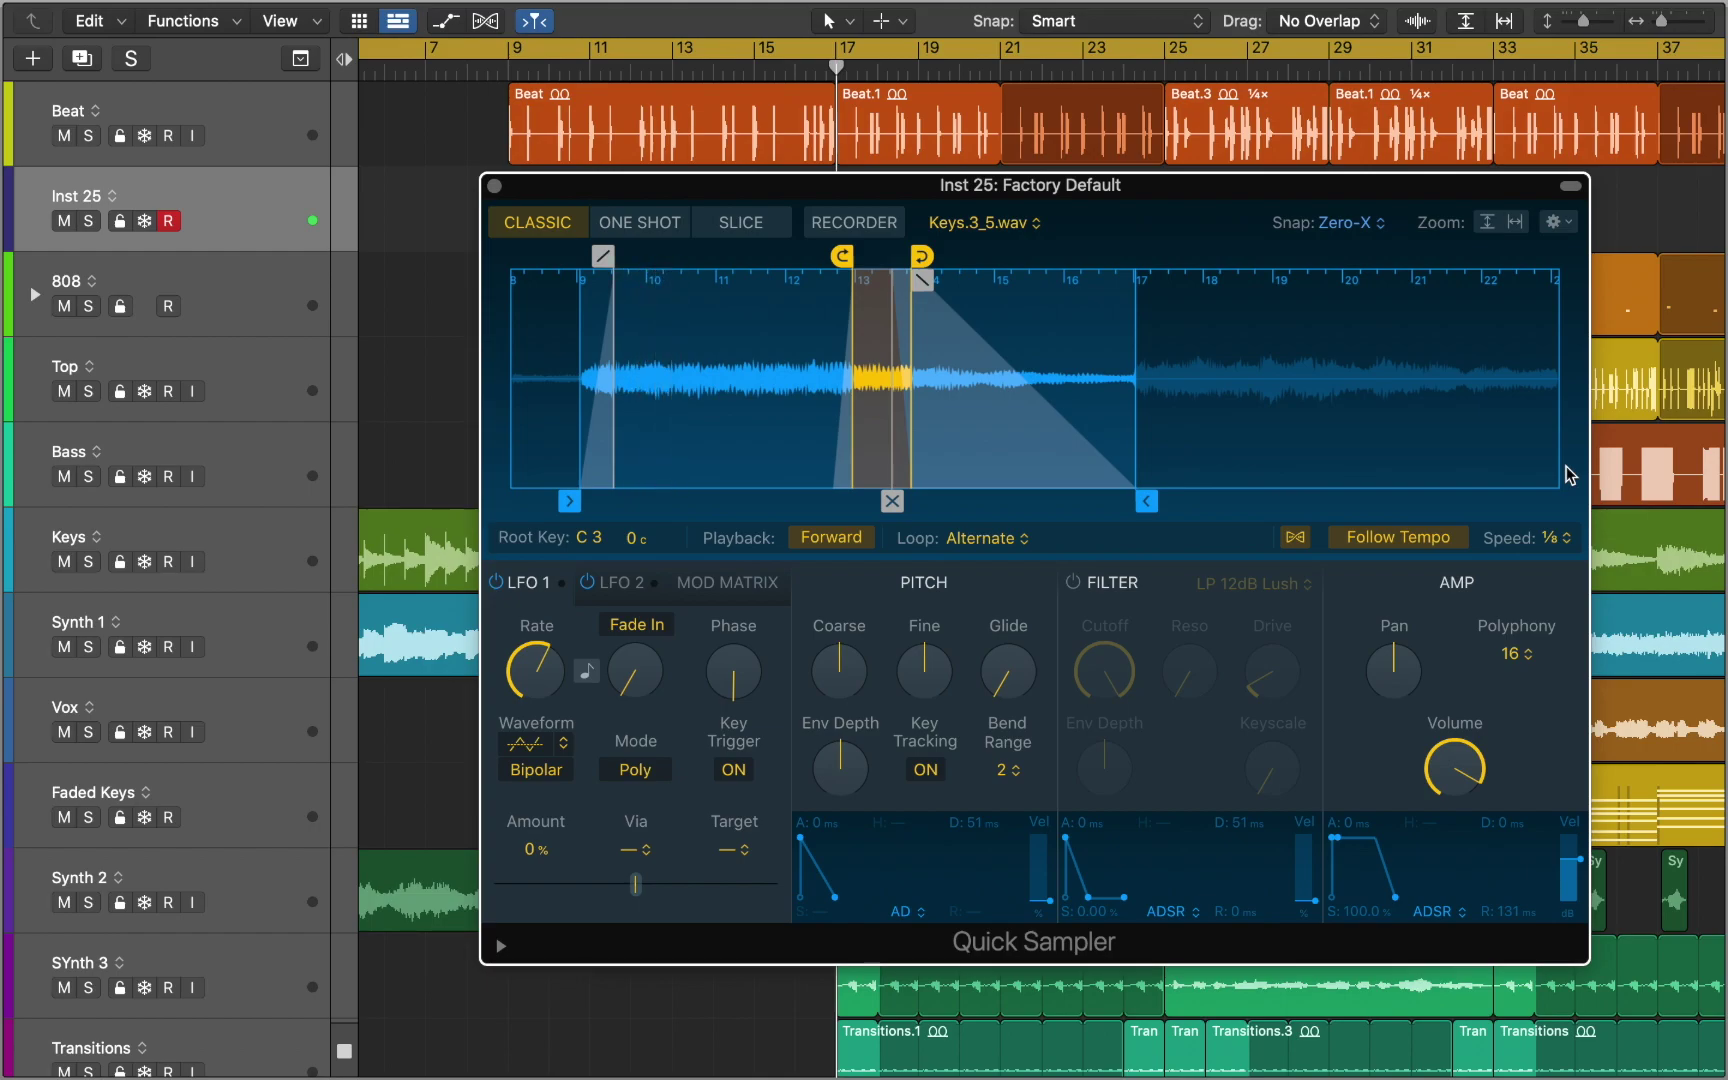
left_click(1558, 528)
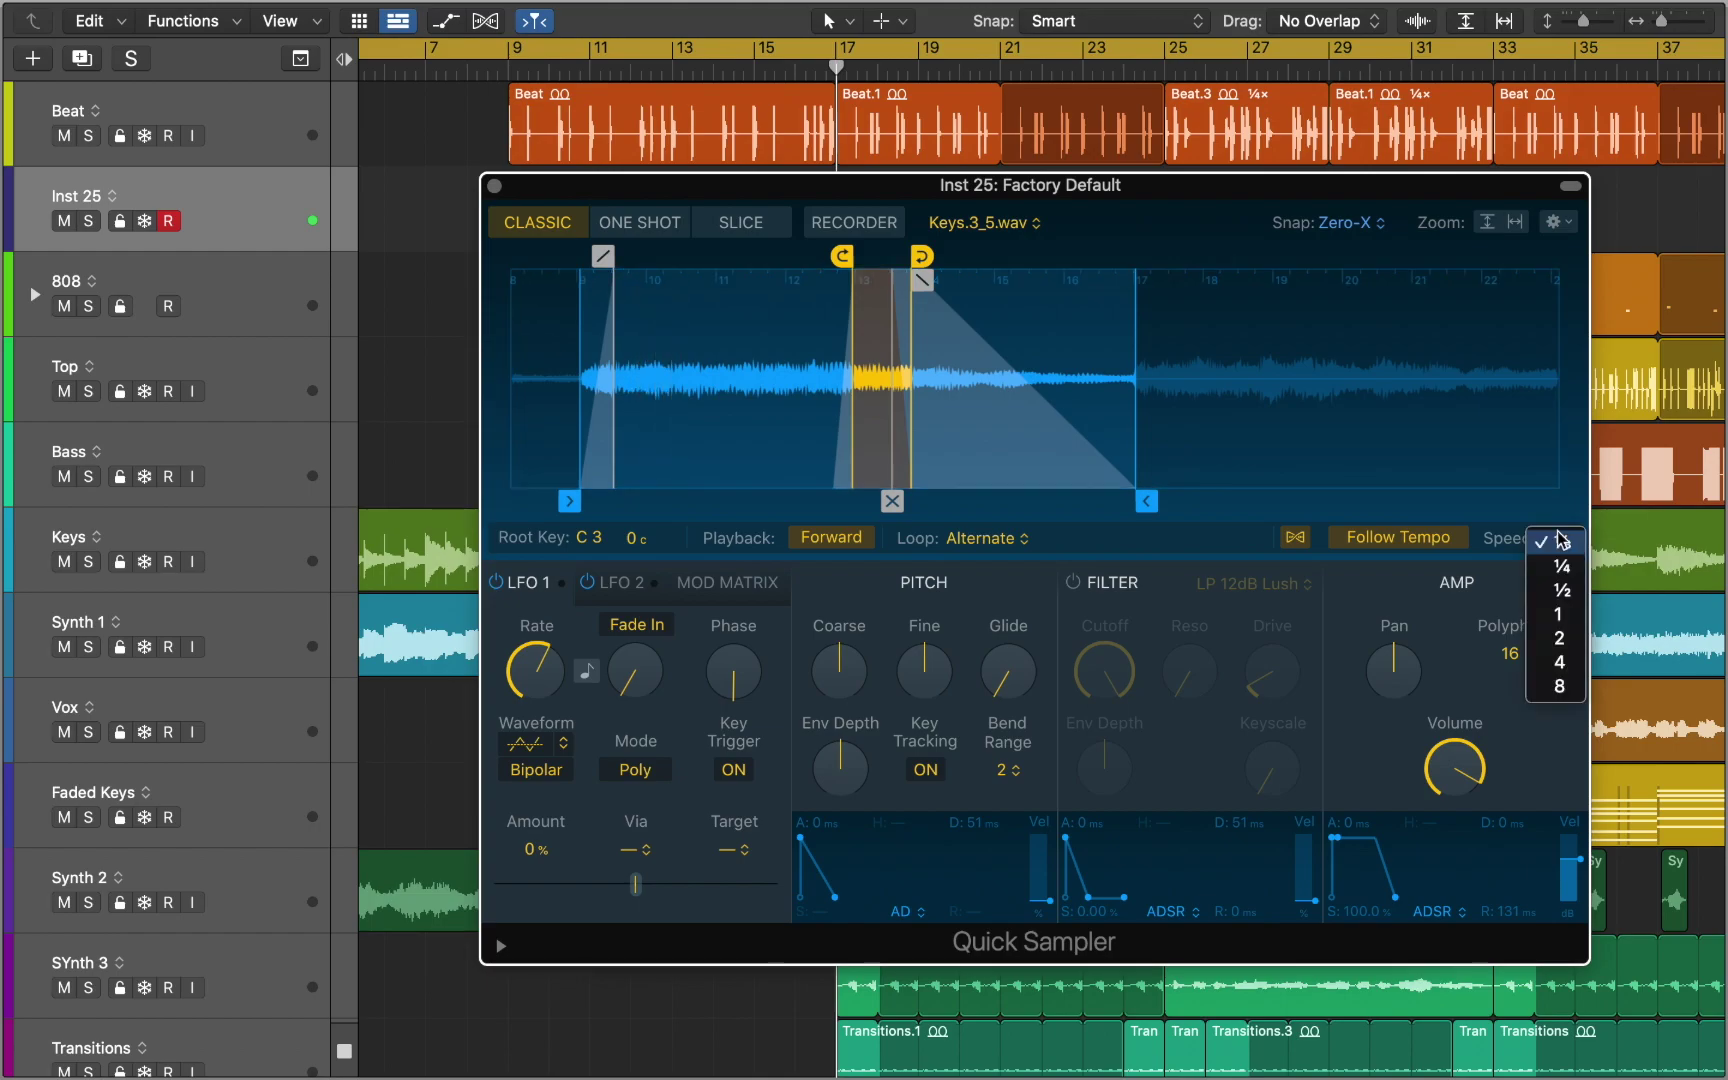
left_click(1558, 688)
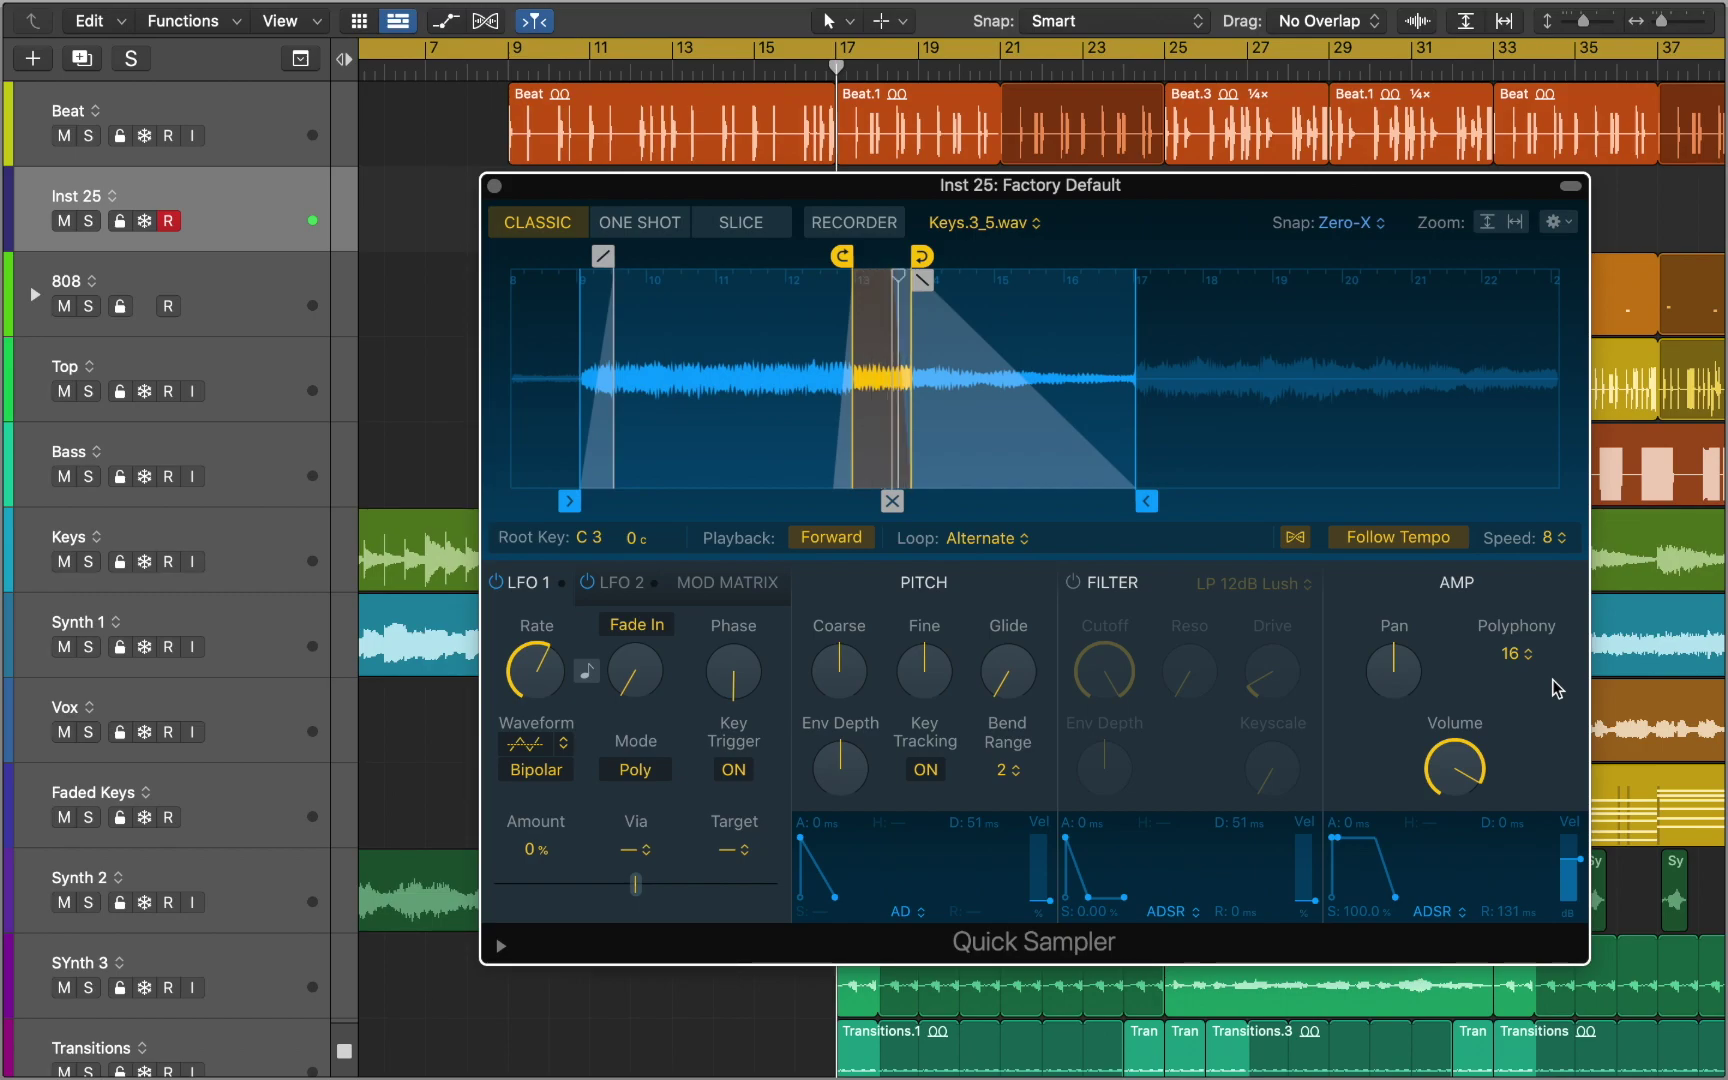
left_click(1553, 538)
left_click(1558, 484)
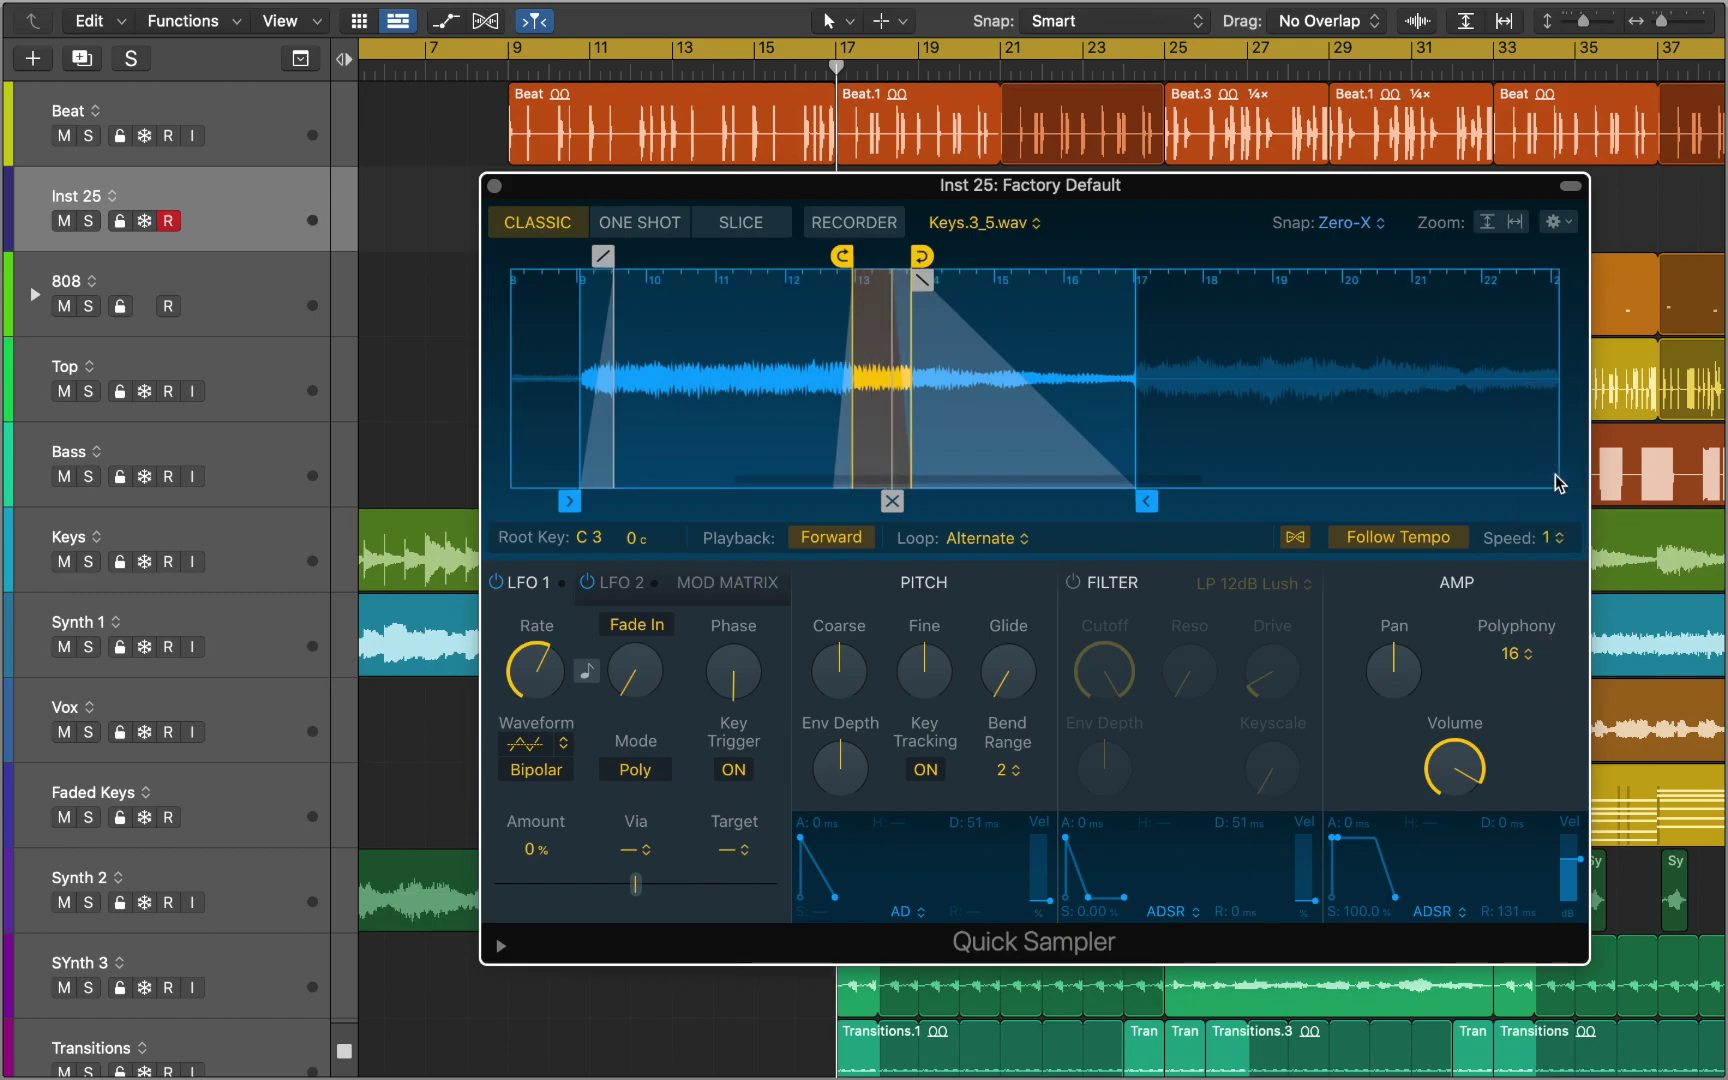
Set polyphony to 6, recentre pan at 0.0, and give the amp envelope 10000 ms decay, 0% sustain
left_click(1515, 653)
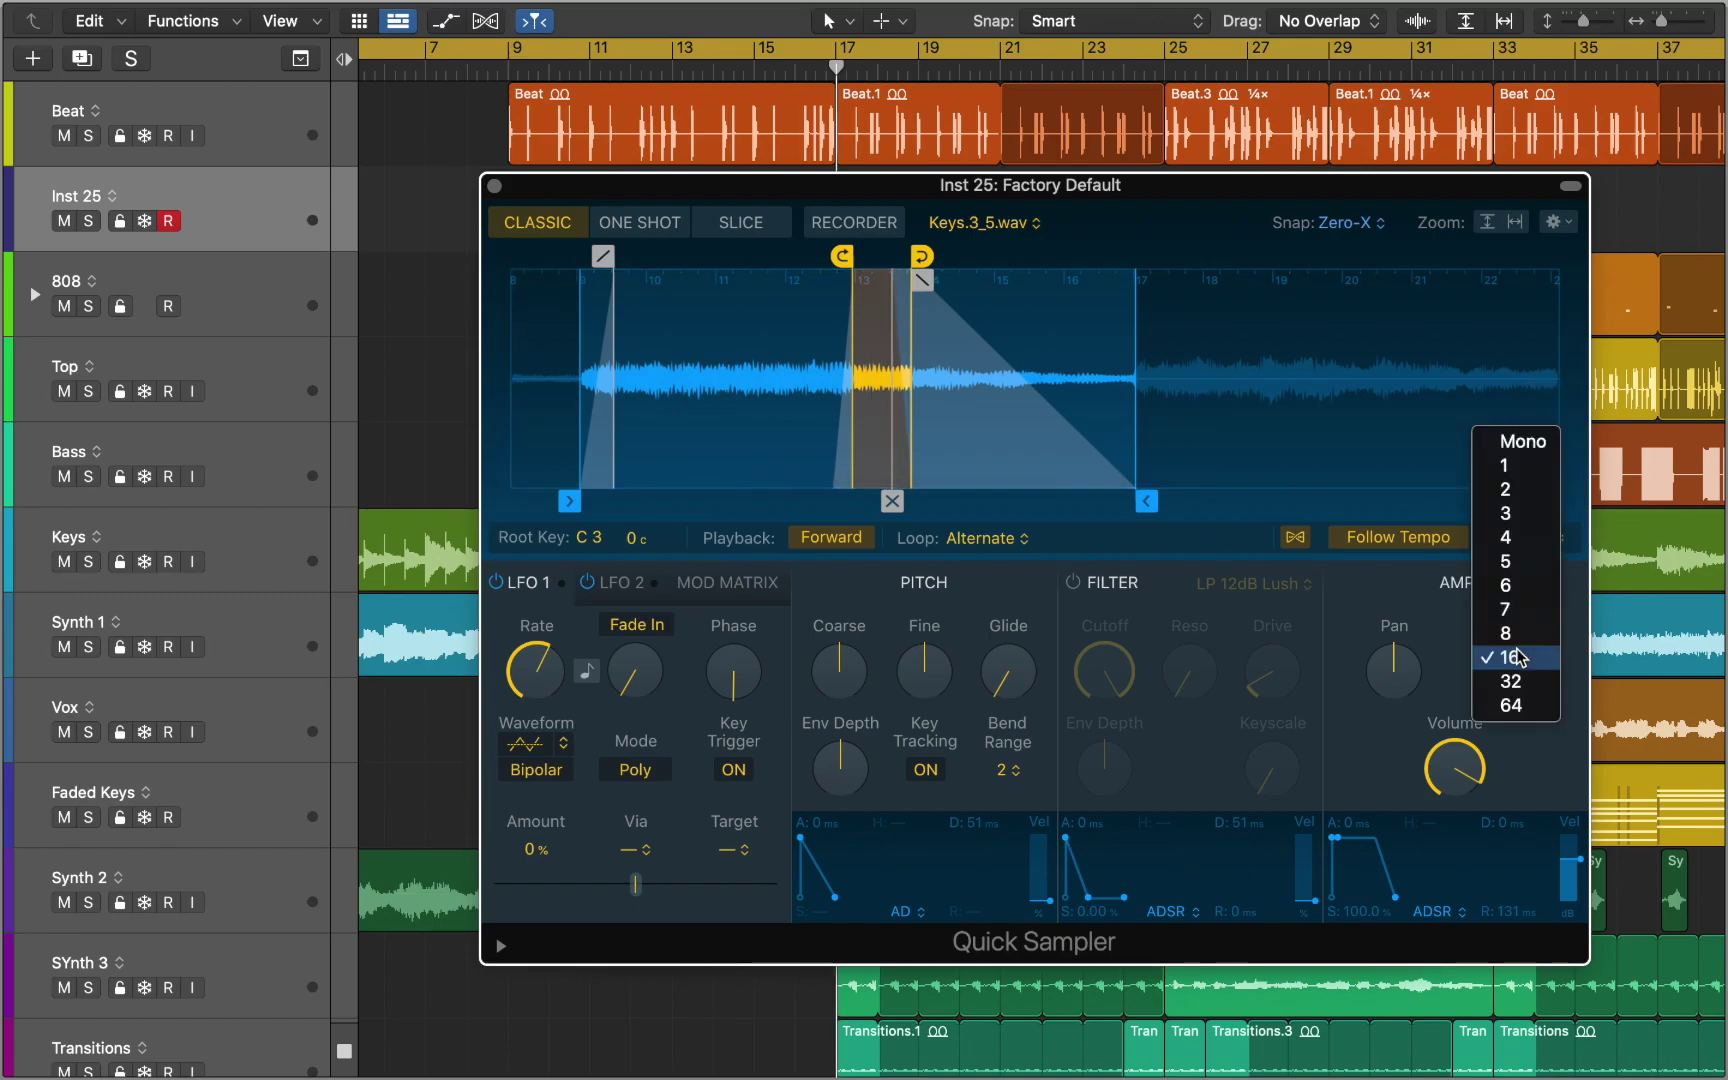
left_click(1517, 588)
left_click_drag(1400, 672, 1405, 570)
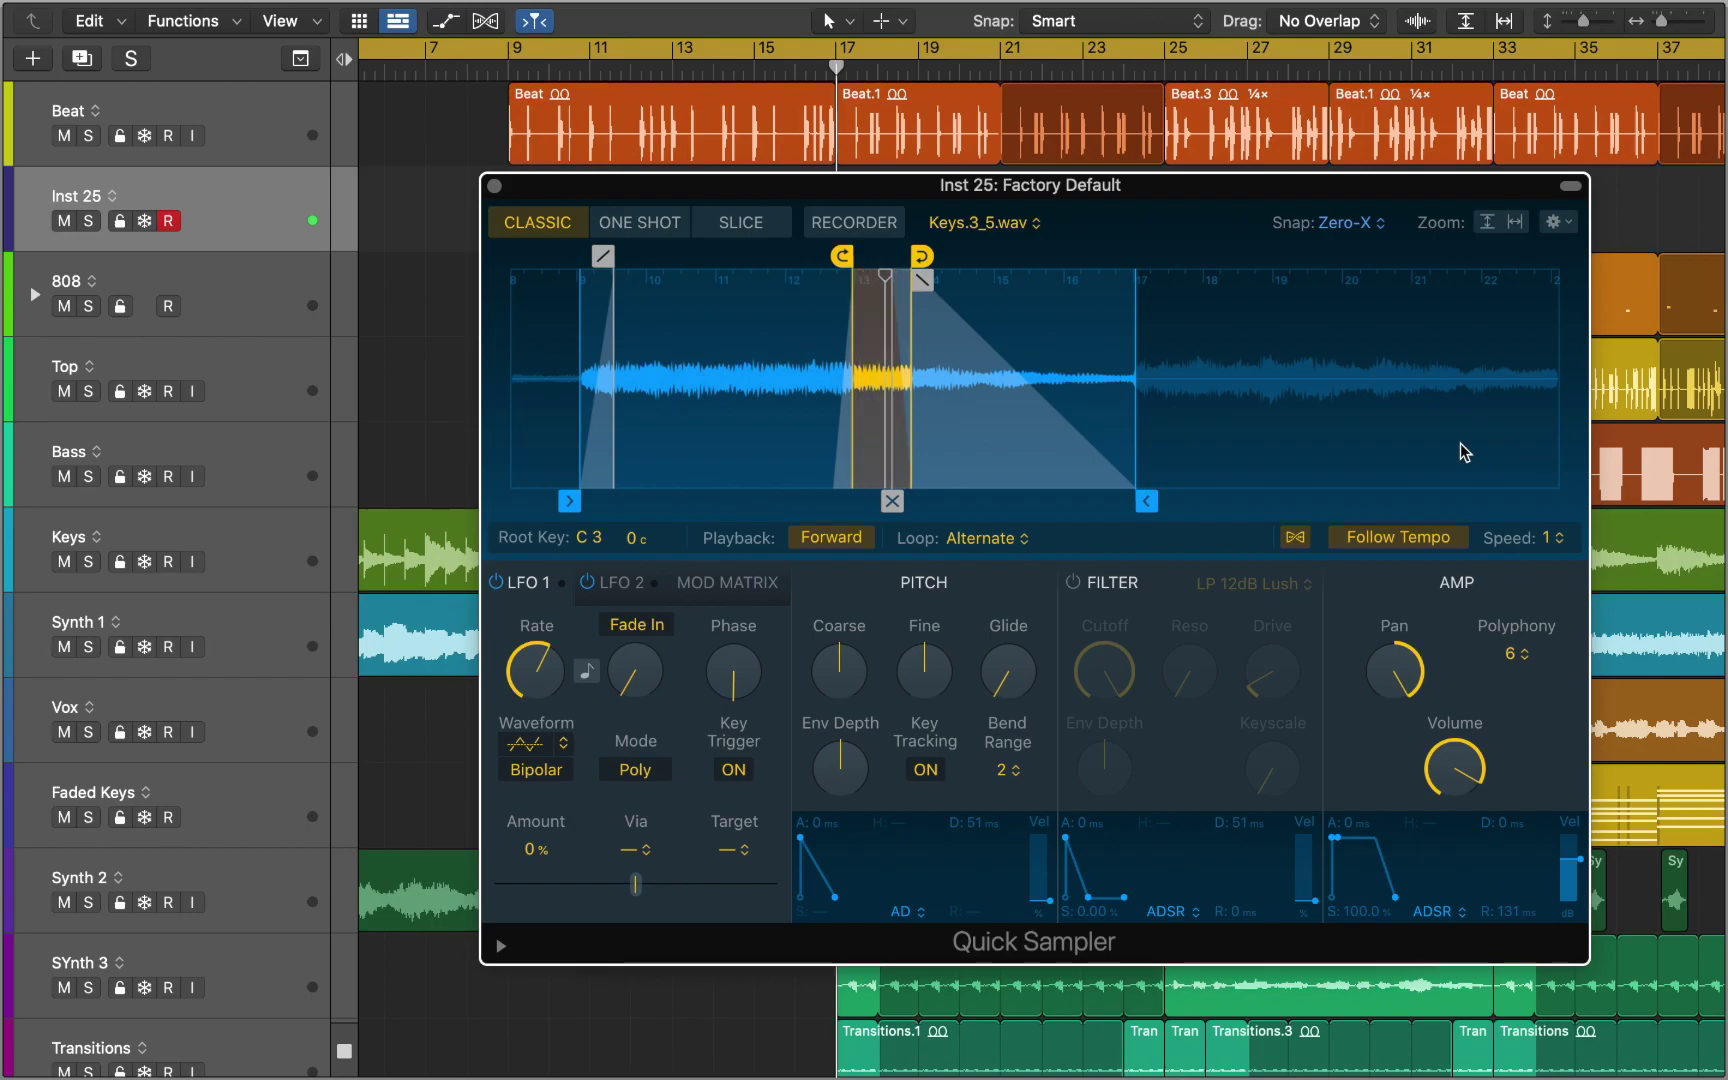
left_click(1397, 691, "alt")
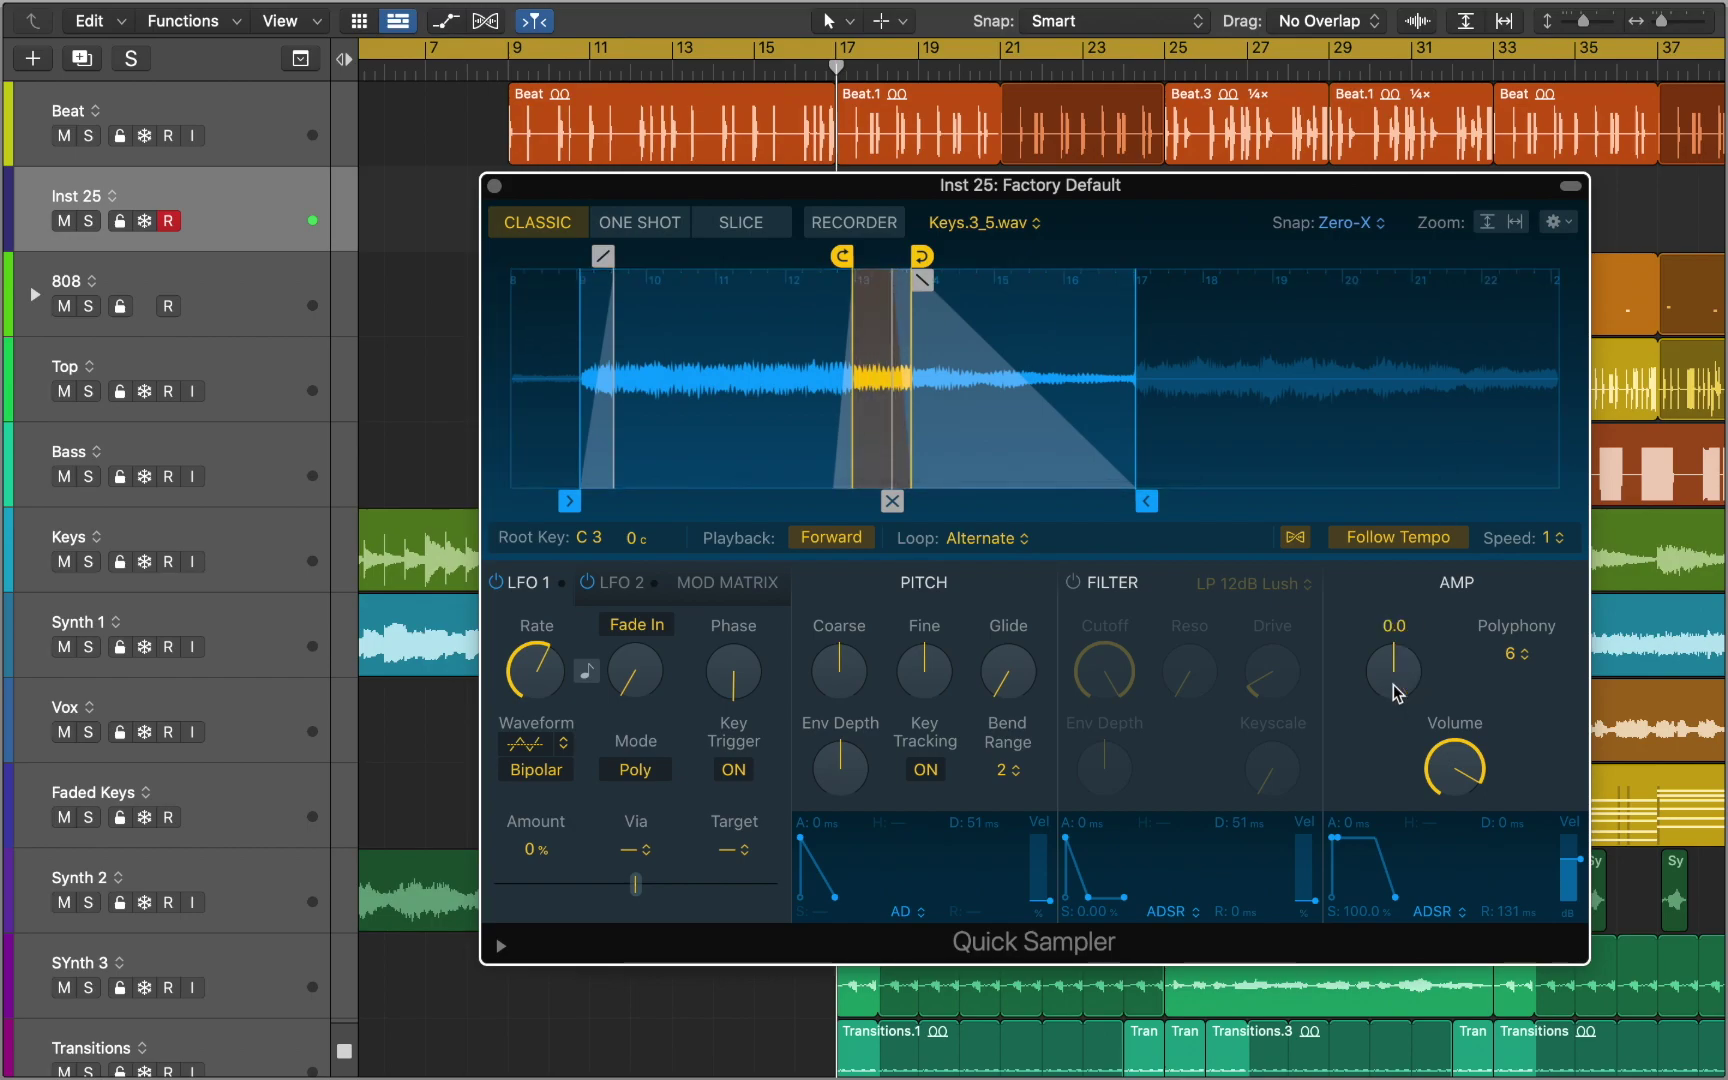
left_click_drag(1338, 838, 1410, 909)
left_click_drag(1333, 840, 1386, 840)
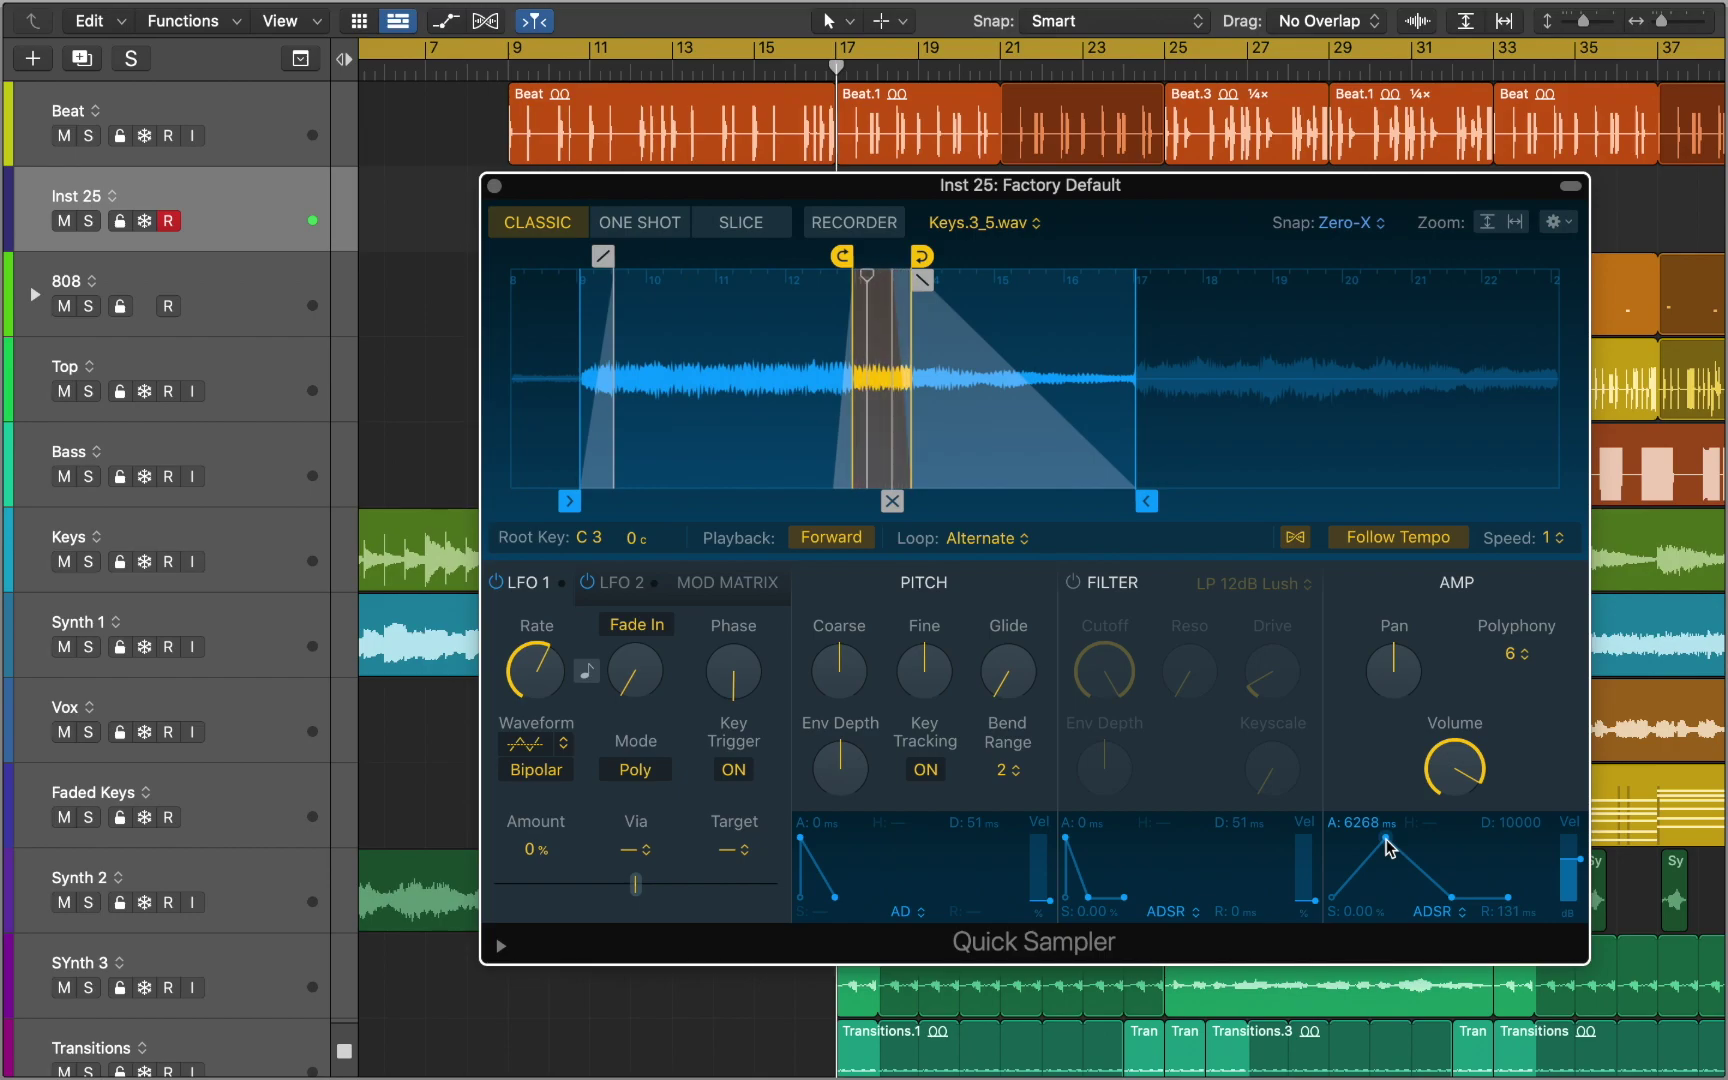
Switch the amp envelope to AD mode and pull its attack back to 0 ms
left_click(1428, 911)
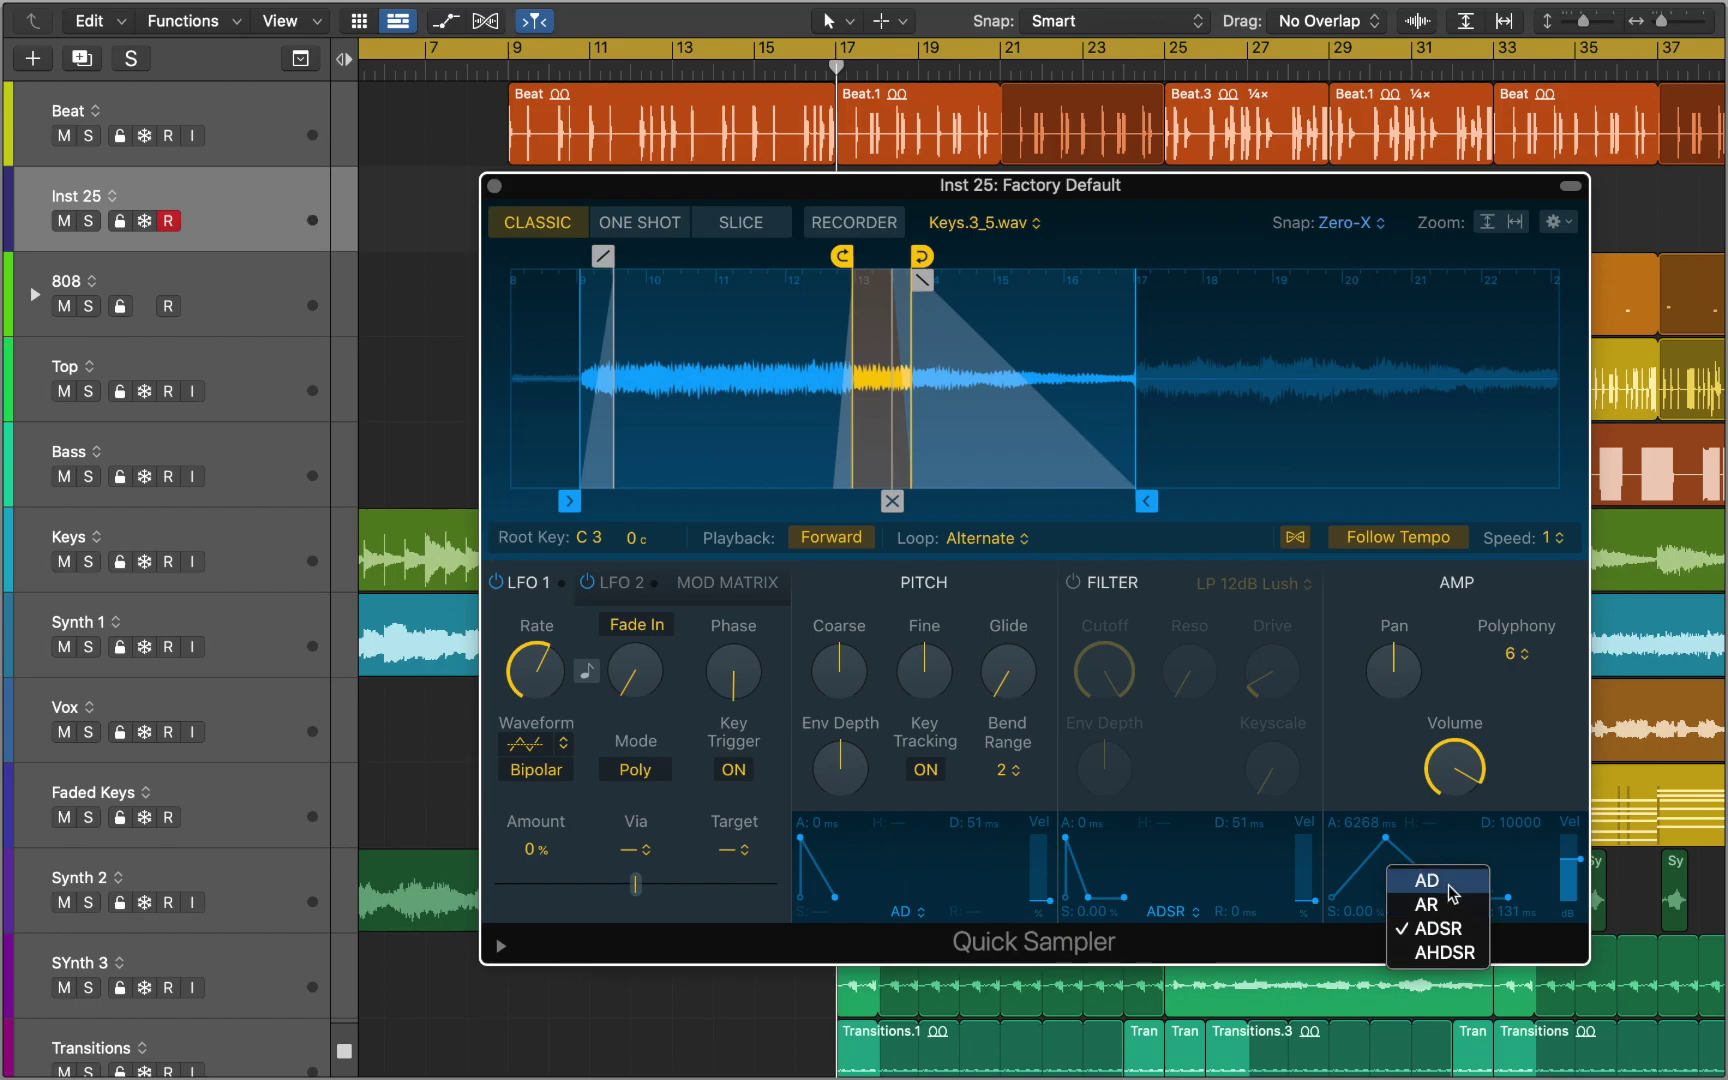
left_click(1452, 893)
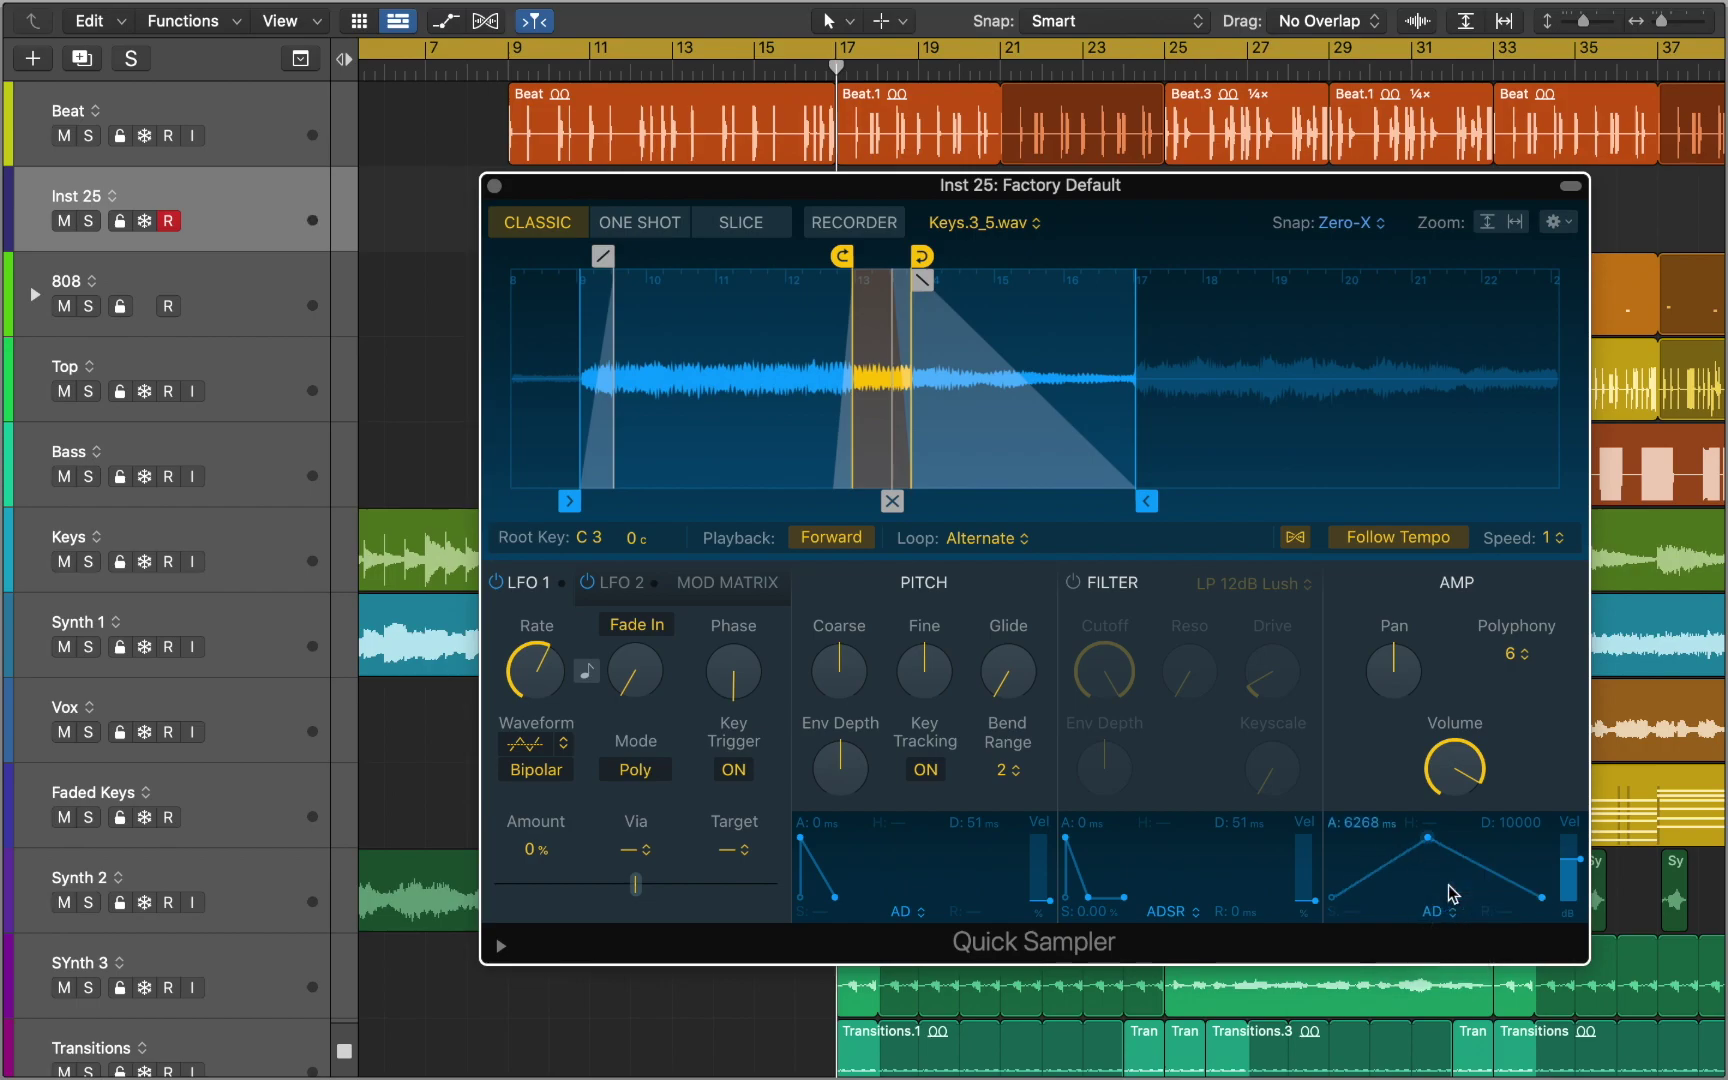
left_click_drag(1427, 838, 1296, 857)
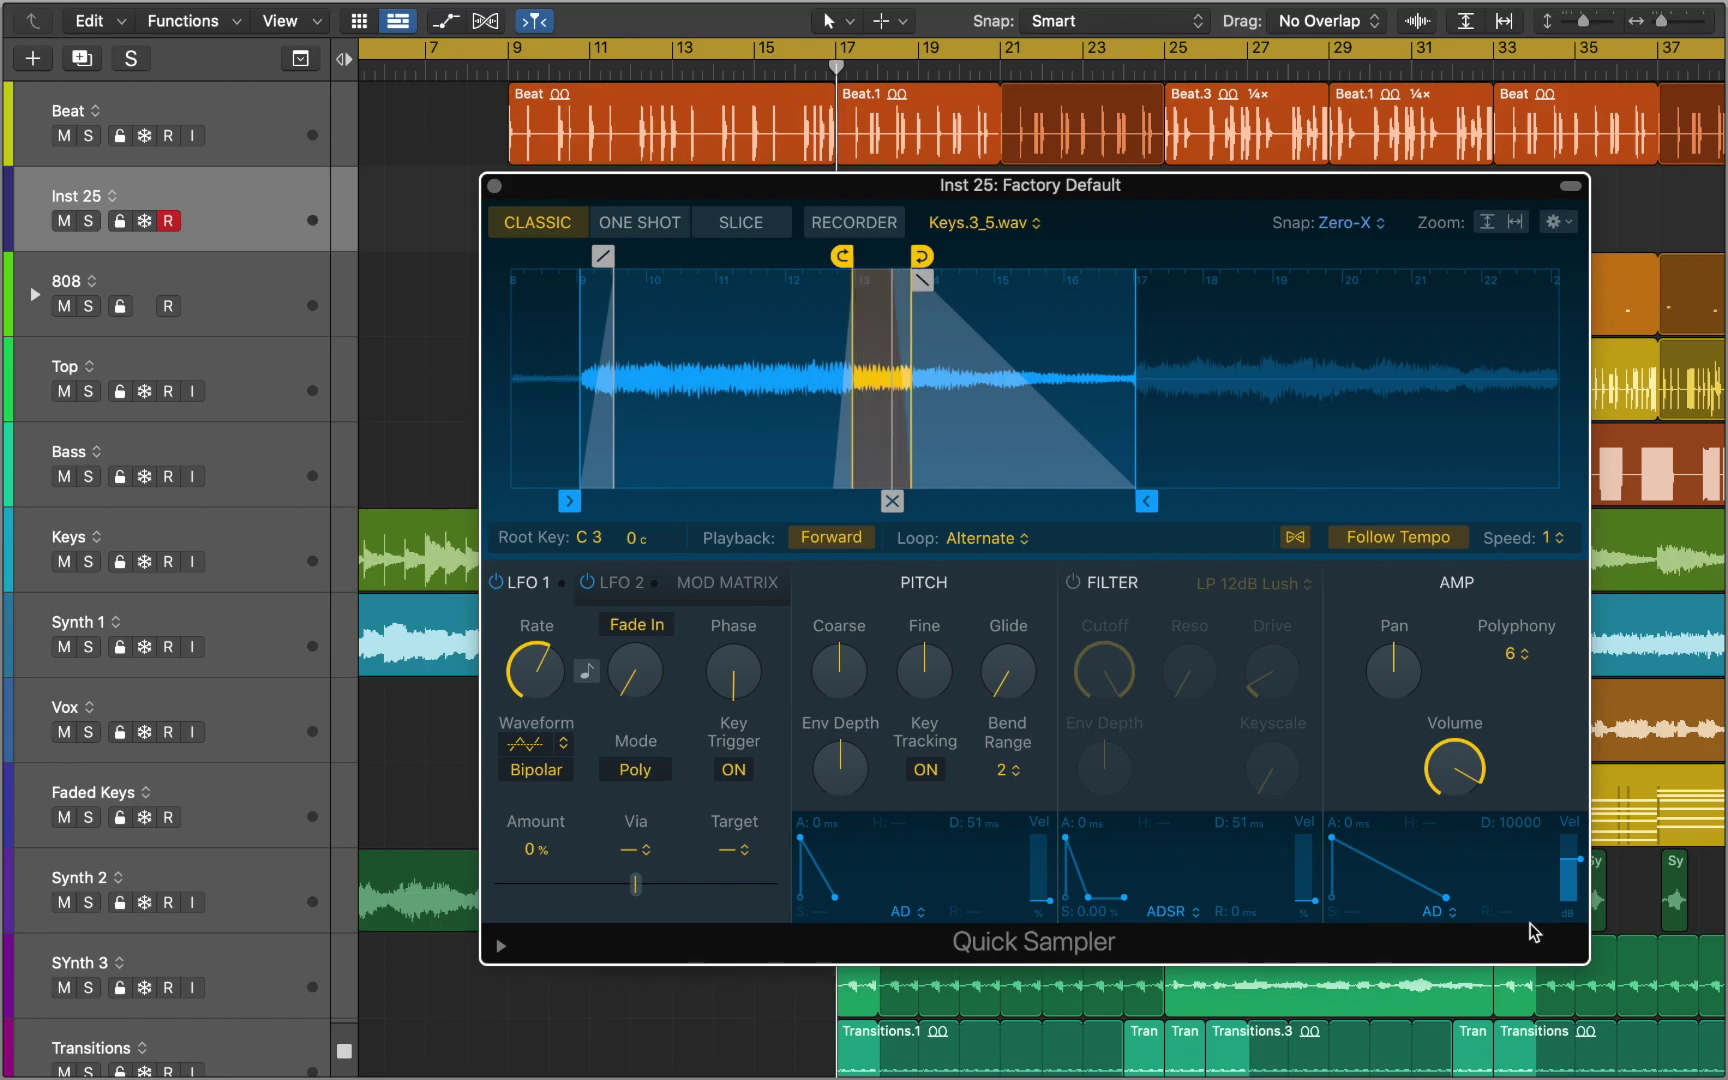
Enable the filter, choose the LP 12dB Gritty type, and lower the cutoff
left_click(1074, 582)
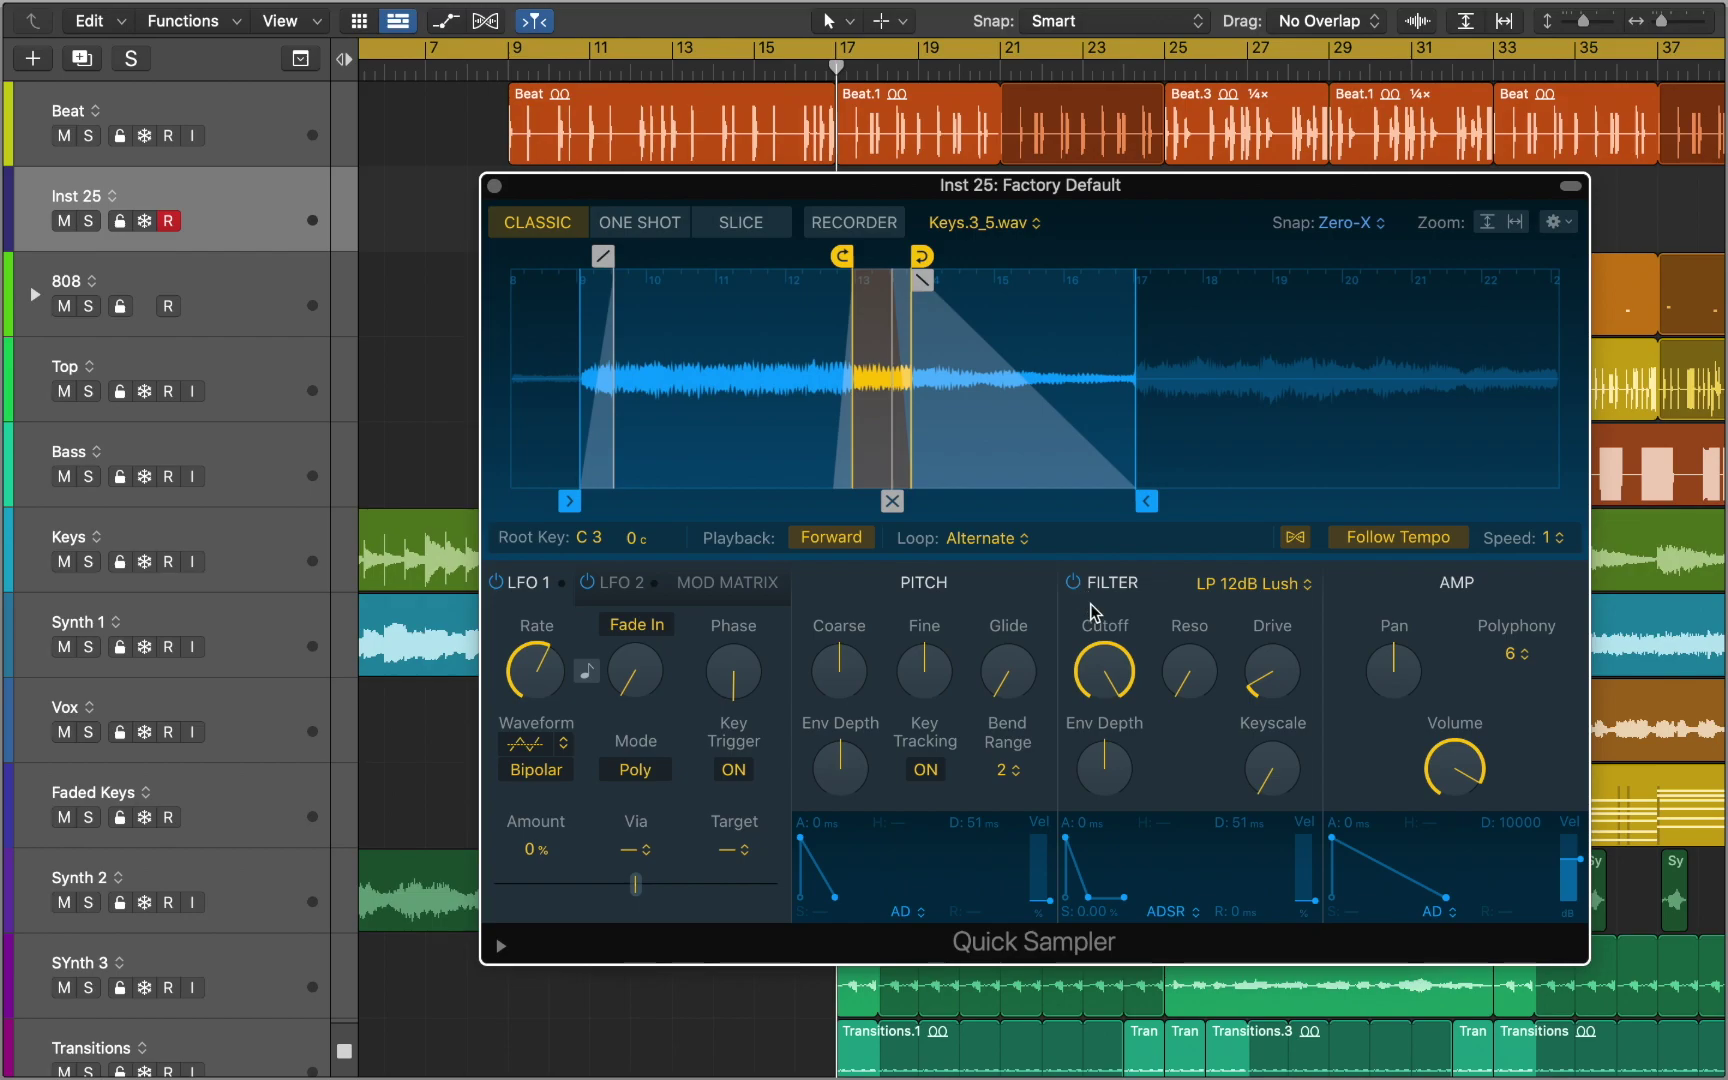
left_click_drag(1112, 670, 1070, 776)
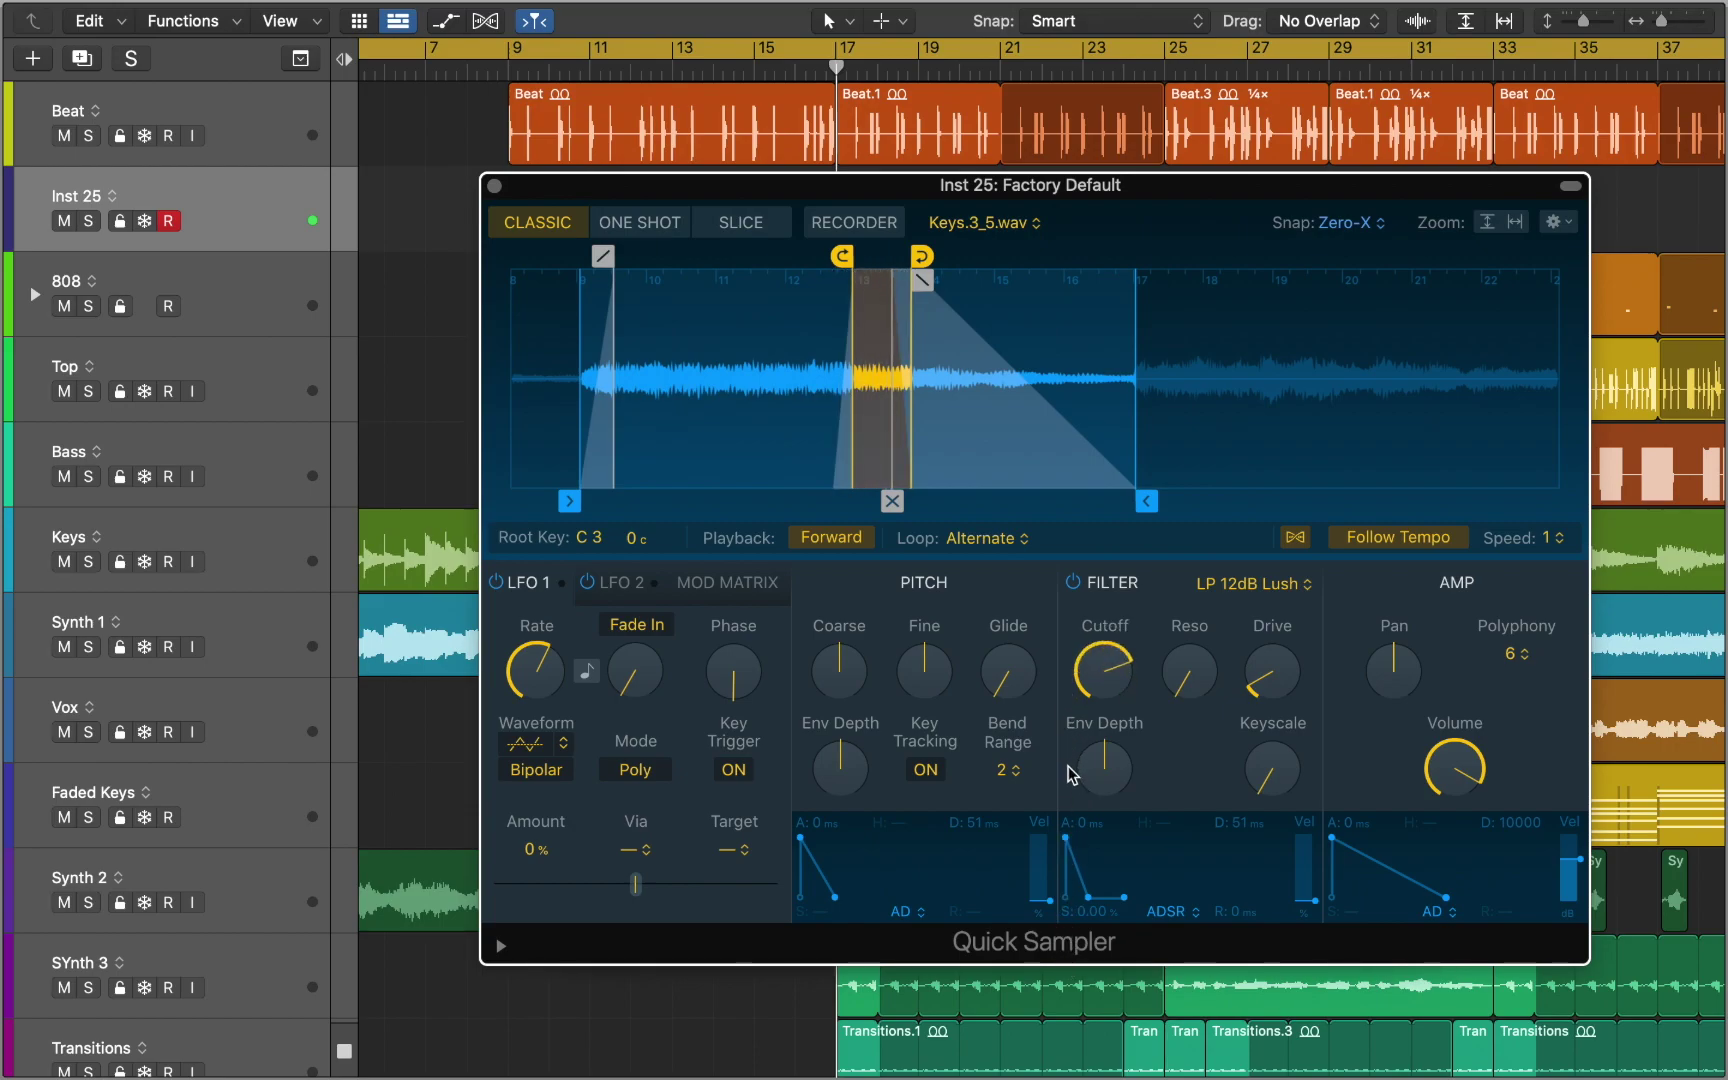
left_click(1259, 588)
scroll(1259, 590, "down", 3)
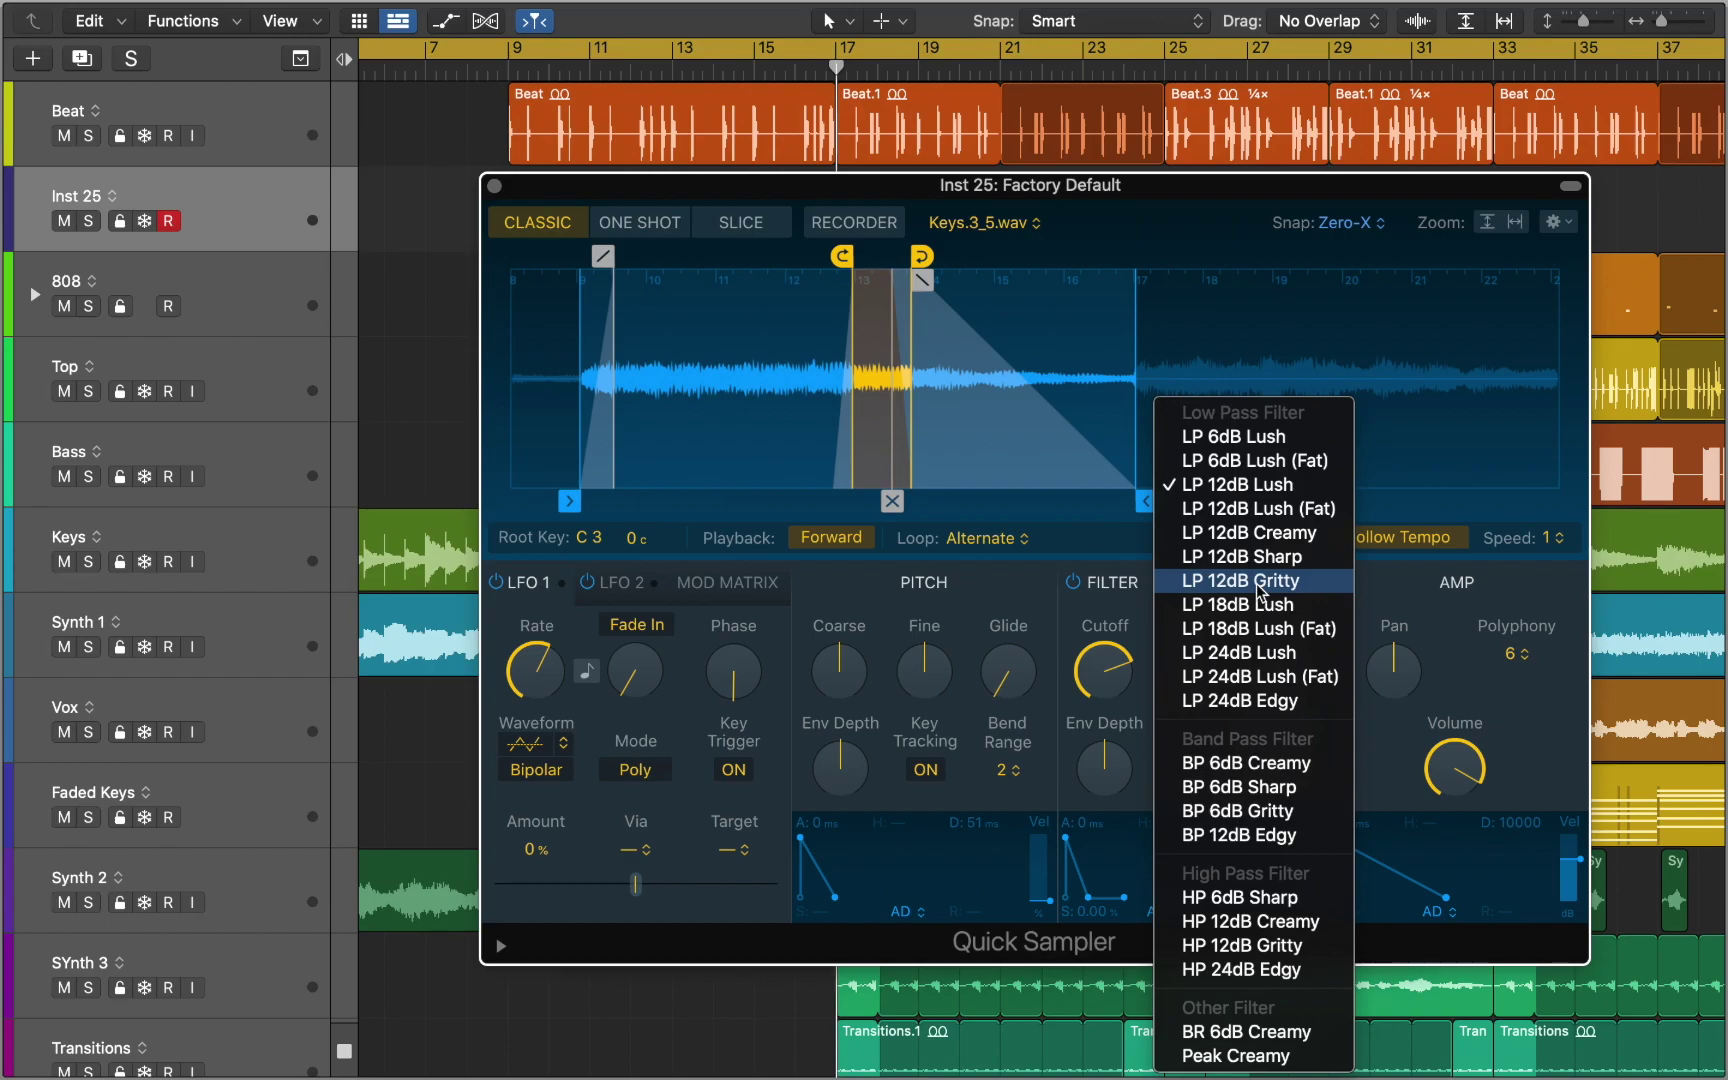
left_click(1261, 581)
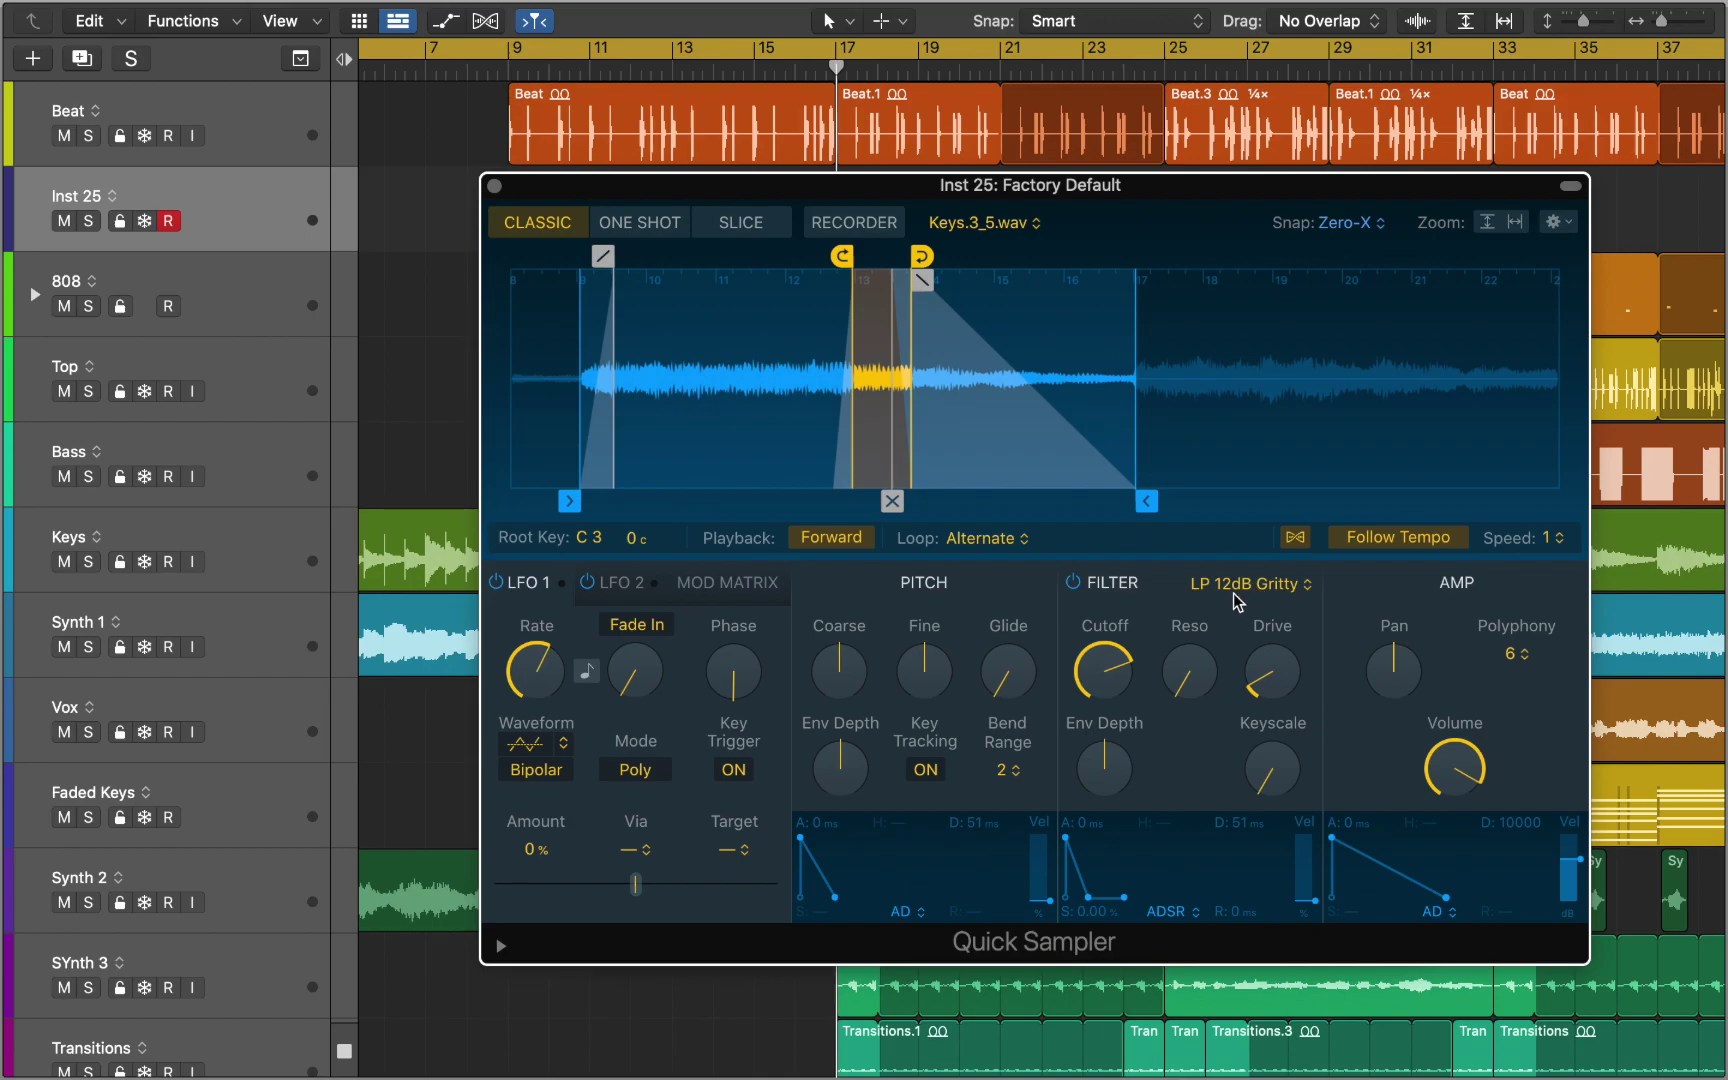
left_click_drag(1108, 668, 1120, 714)
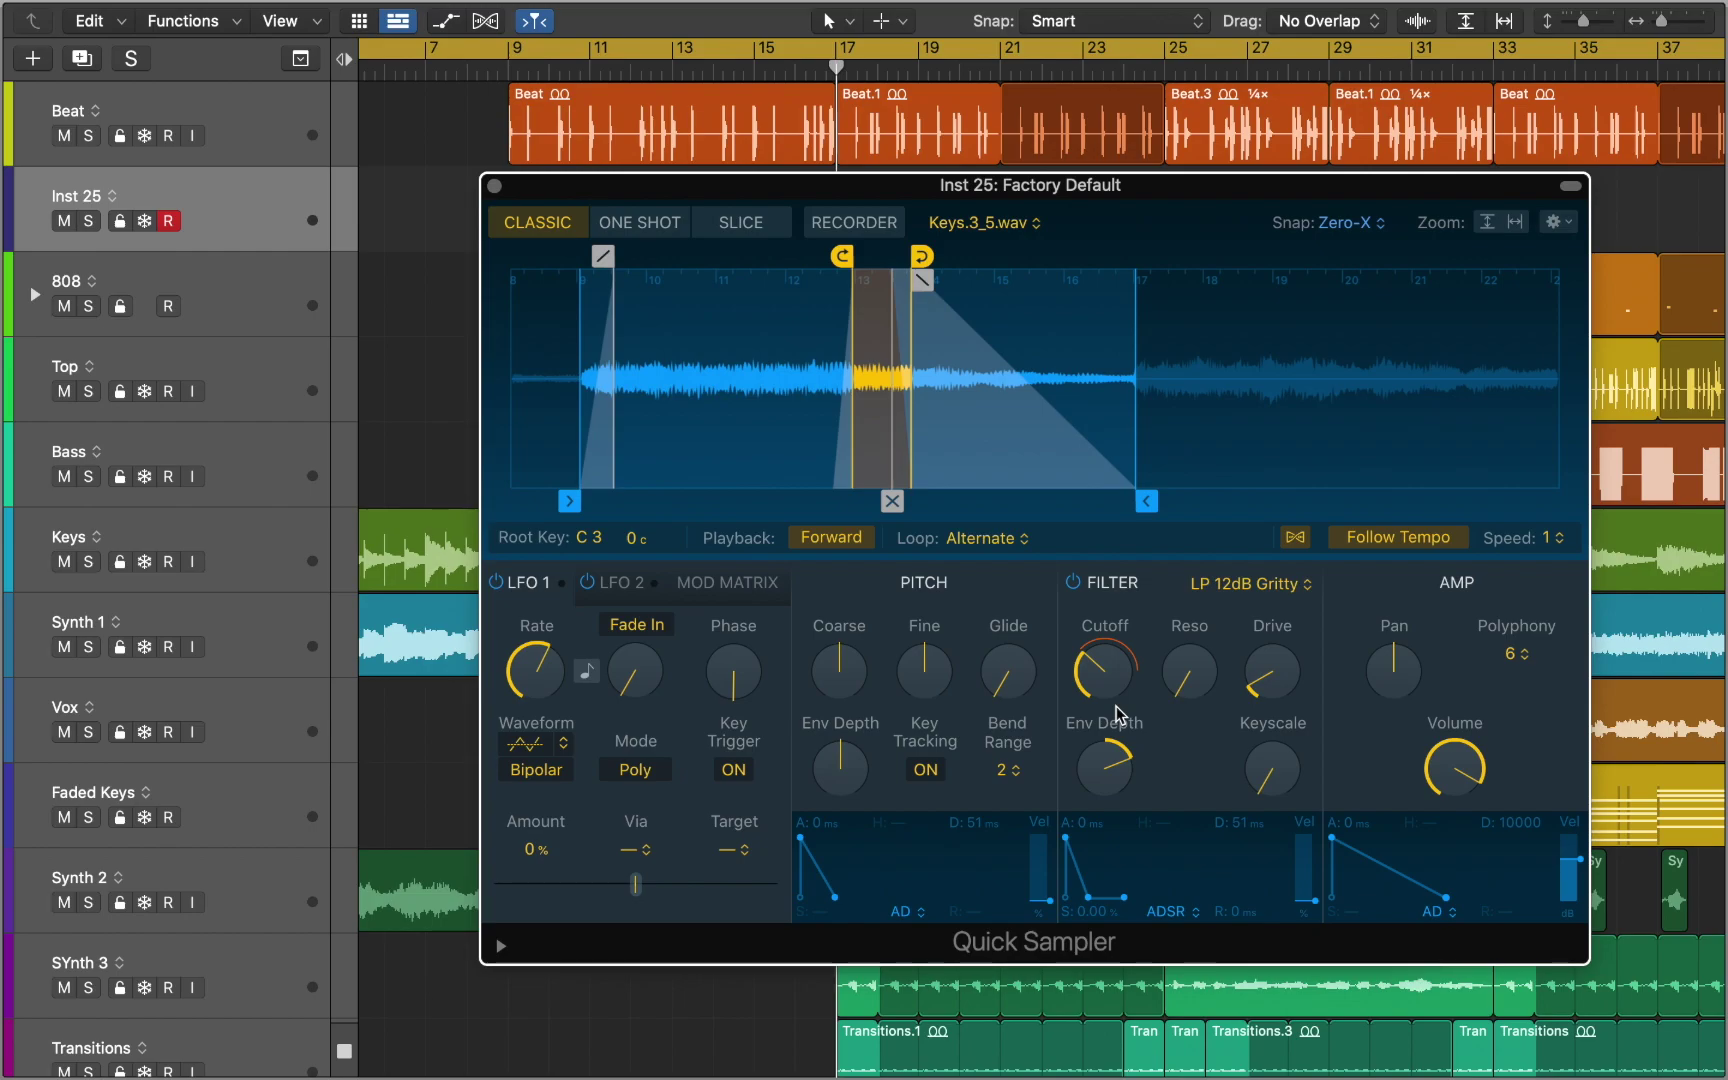
Remove the fade-in, start the sample at 9 3 189, set filter decay to 10000, raise cutoff
left_click_drag(603, 256, 556, 262)
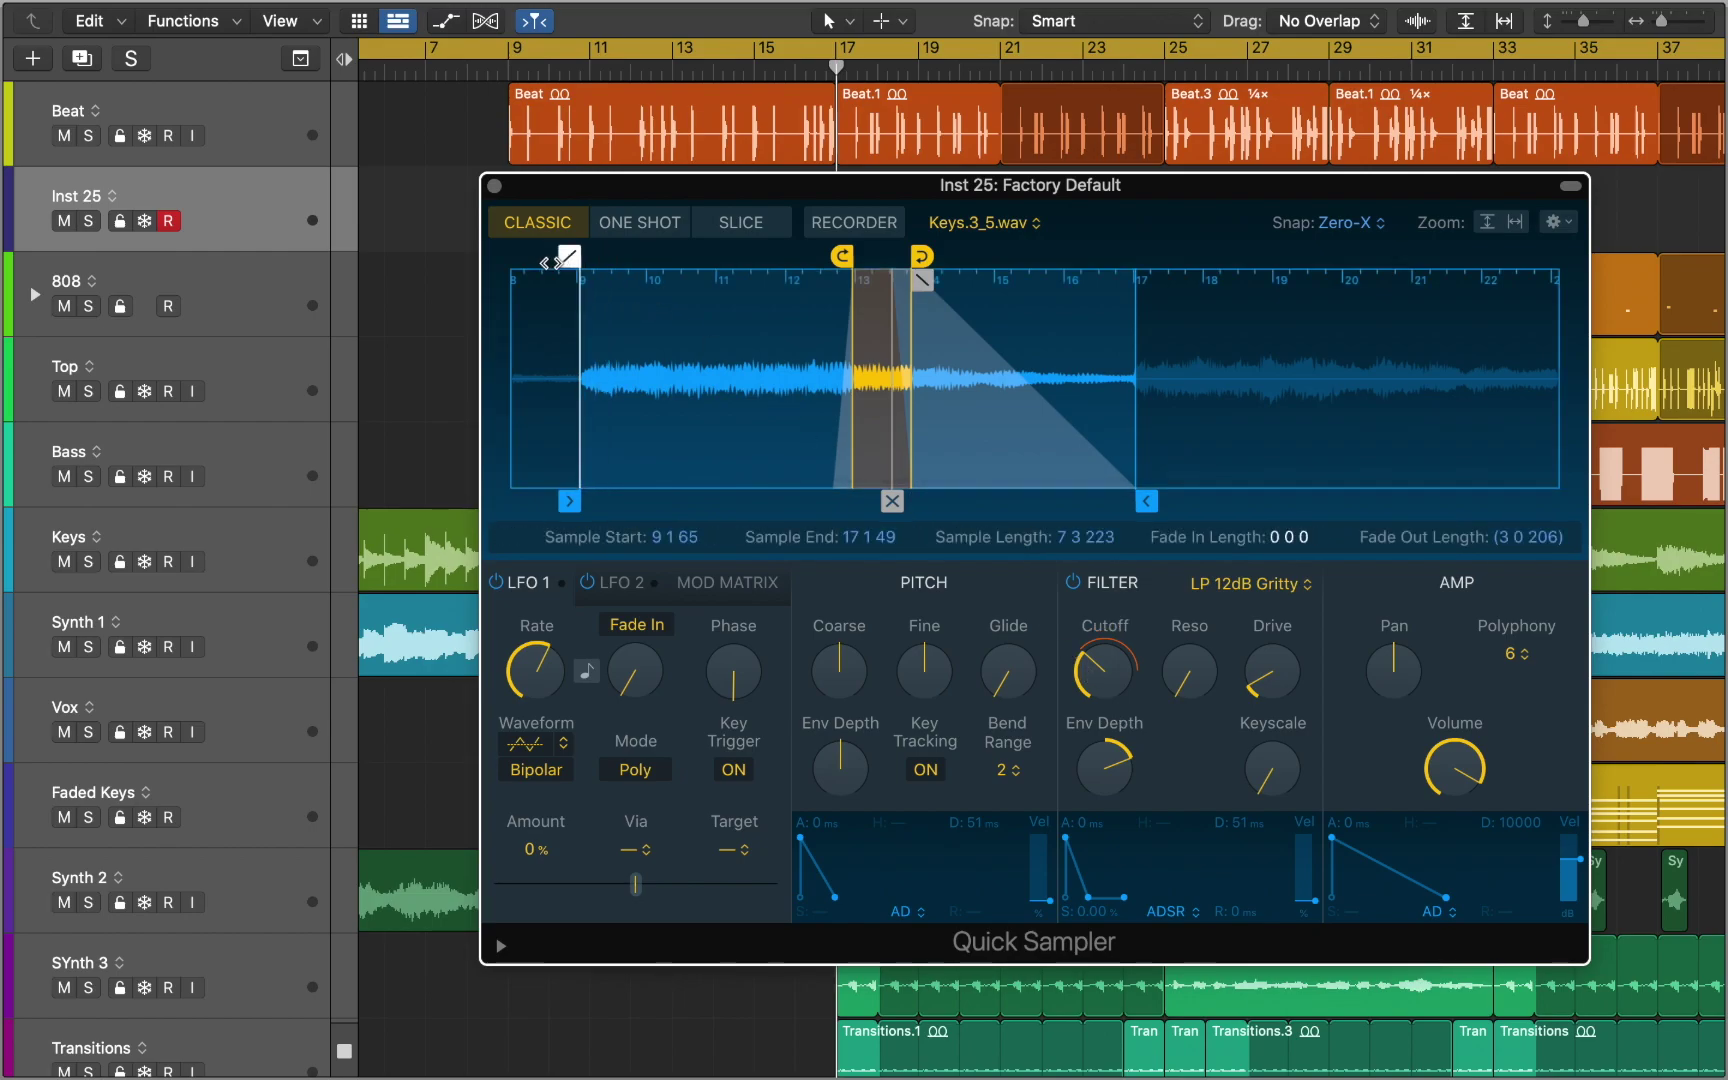
left_click_drag(568, 500, 617, 500)
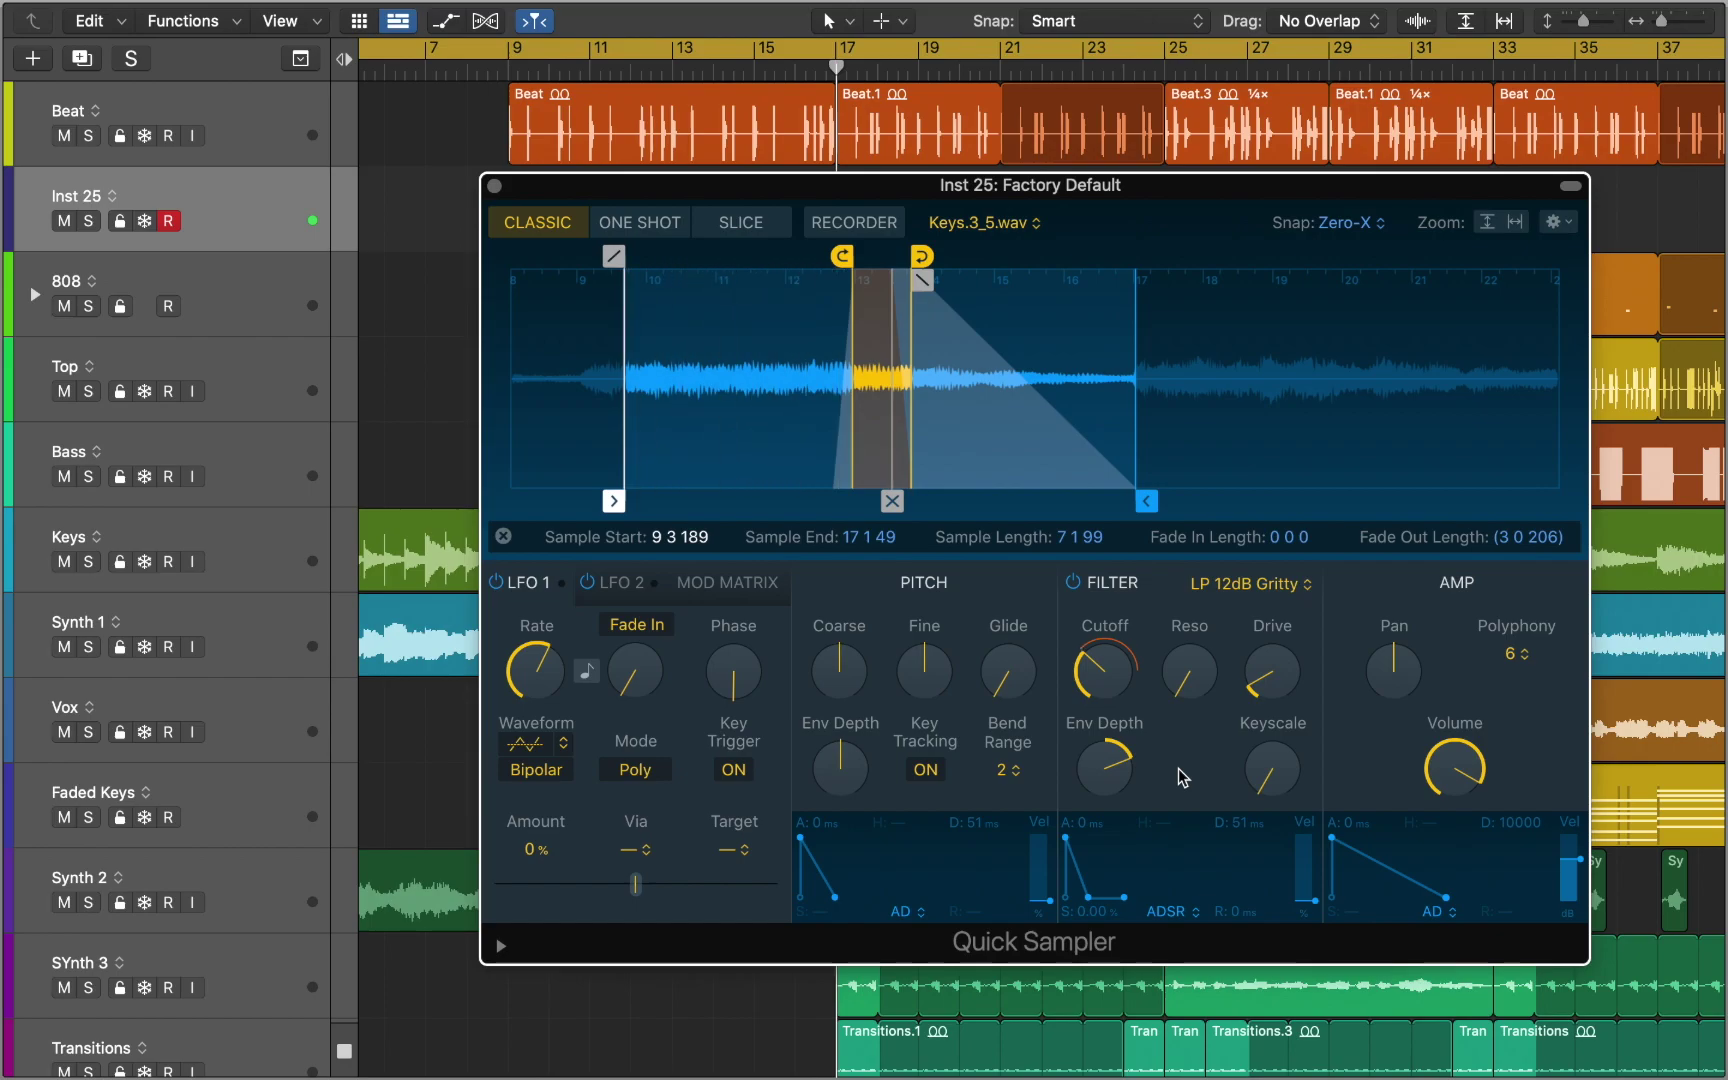
left_click_drag(1093, 903, 1136, 903)
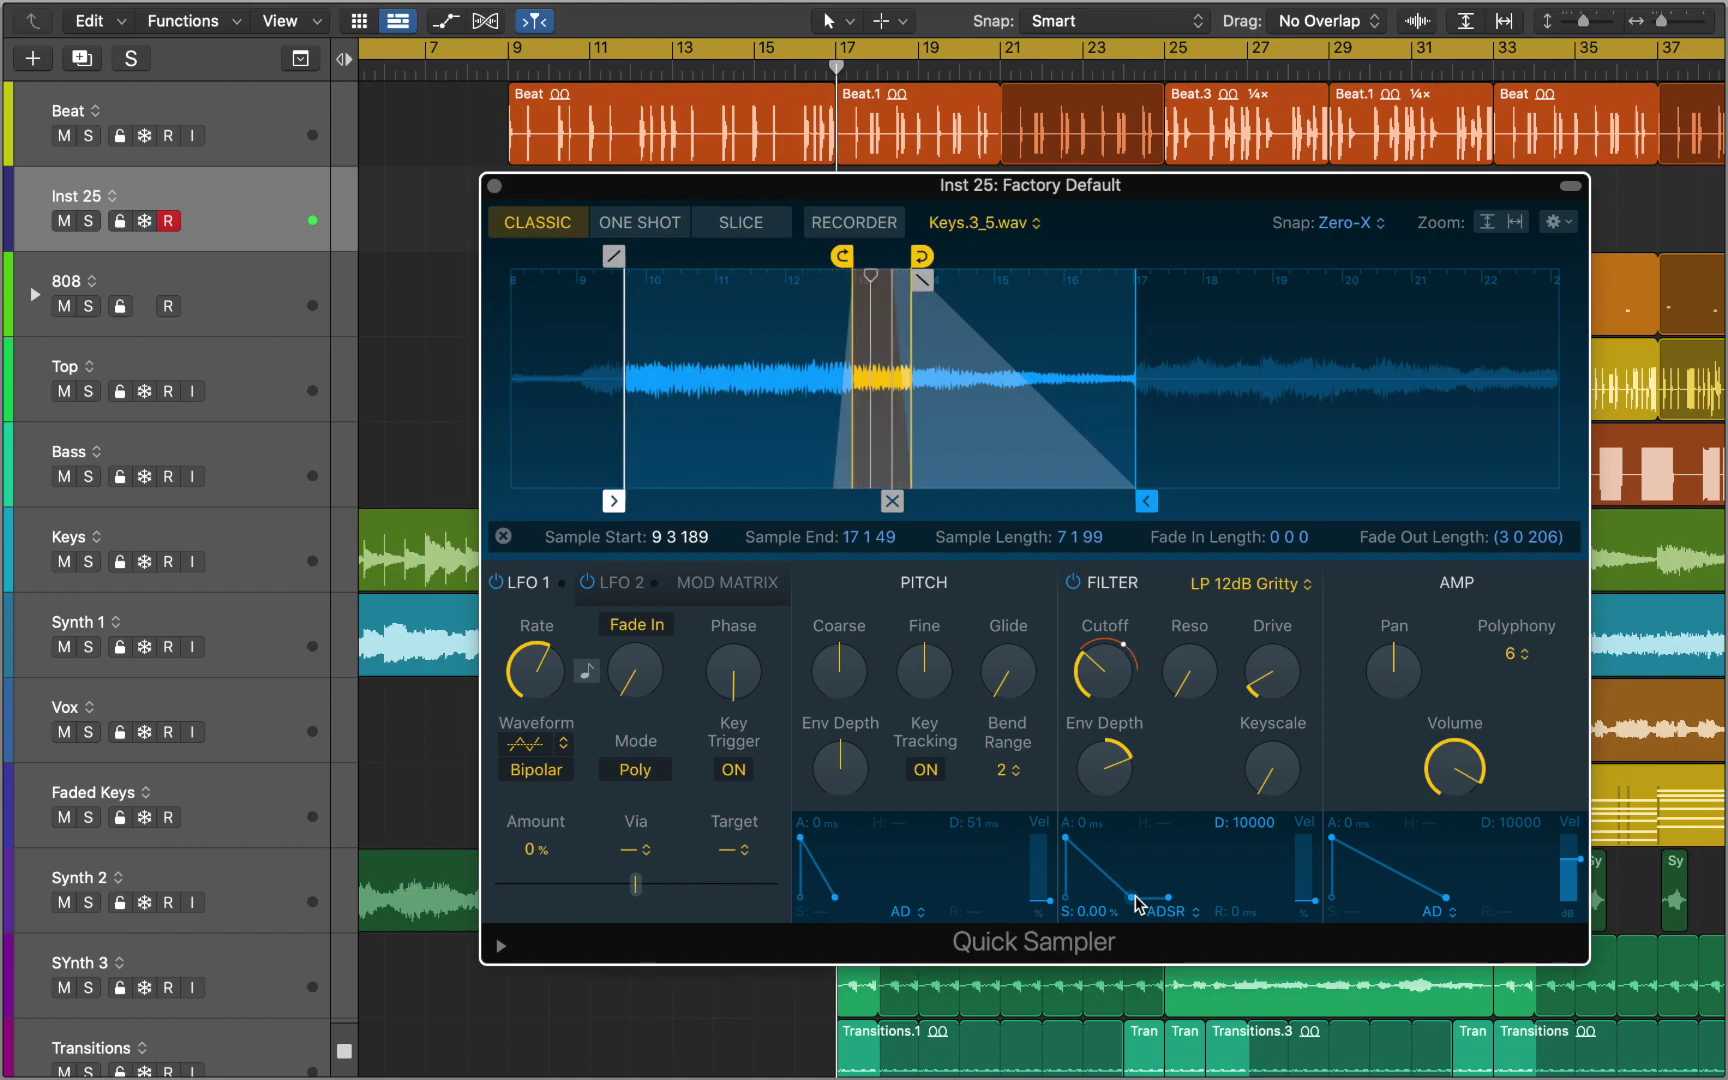
mouse_move(1118, 785)
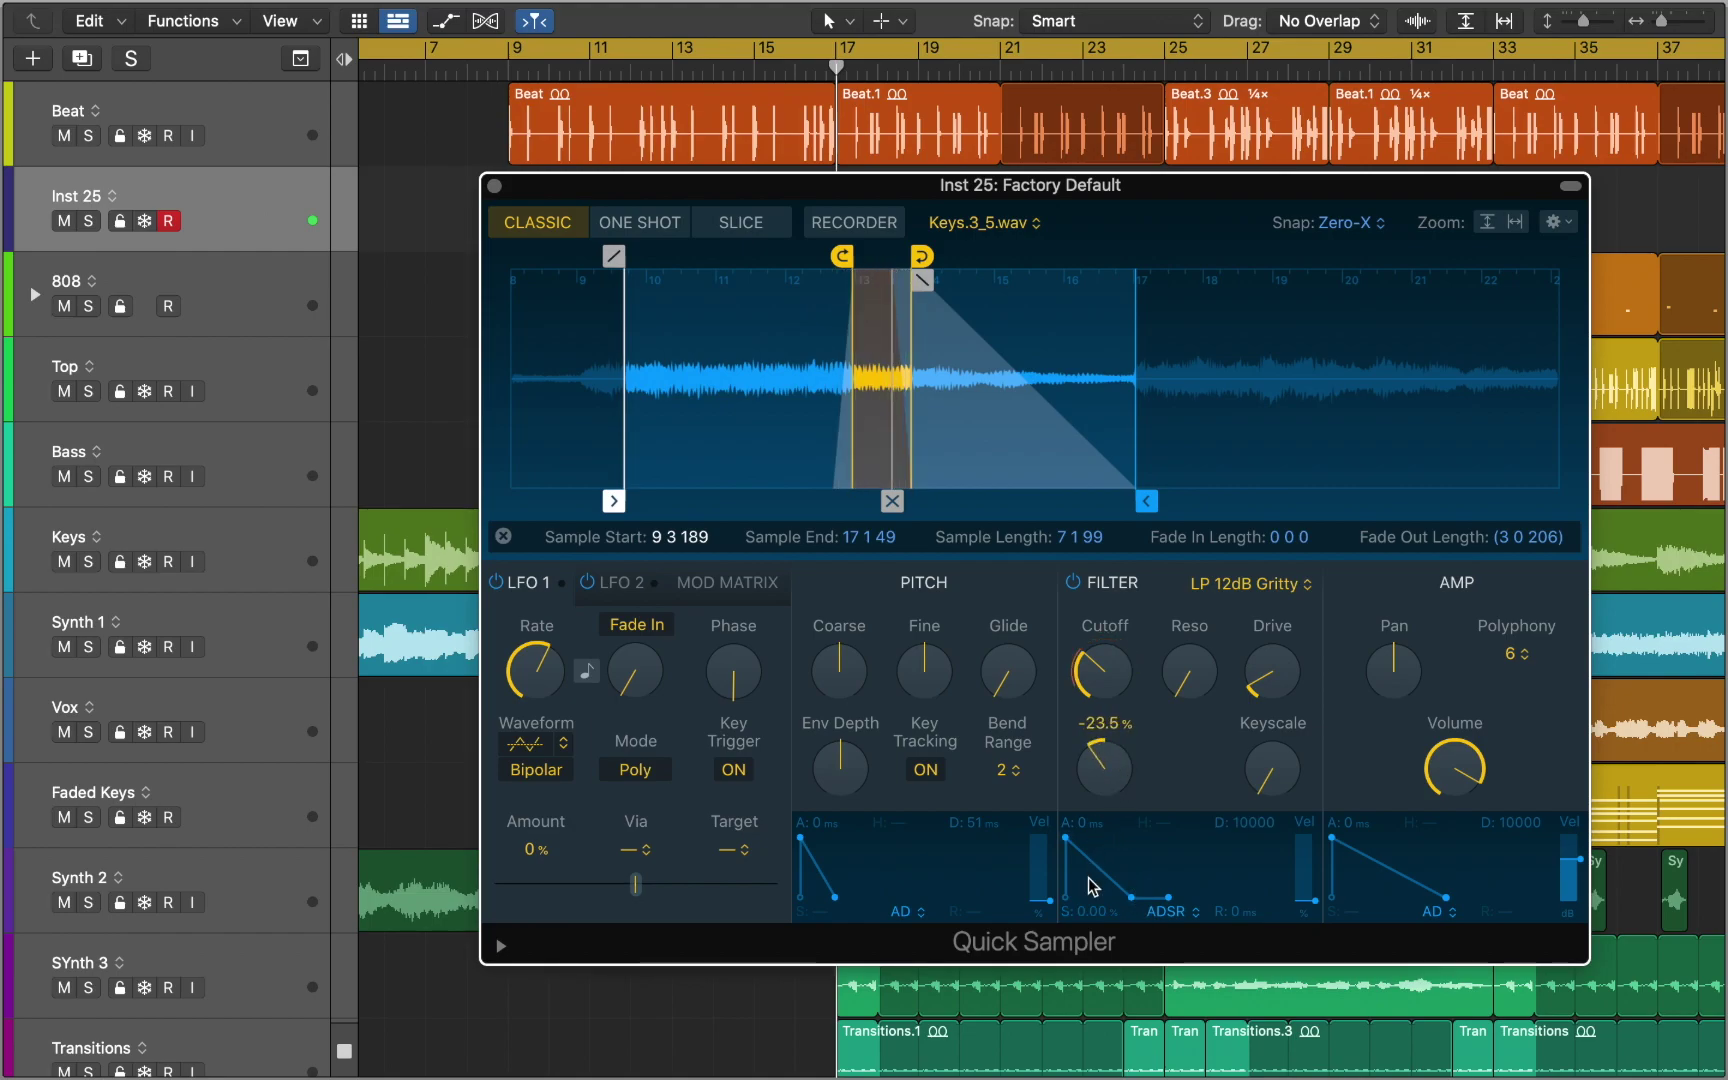
mouse_move(1106, 672)
left_click_drag(1106, 672, 1210, 485)
key("a")
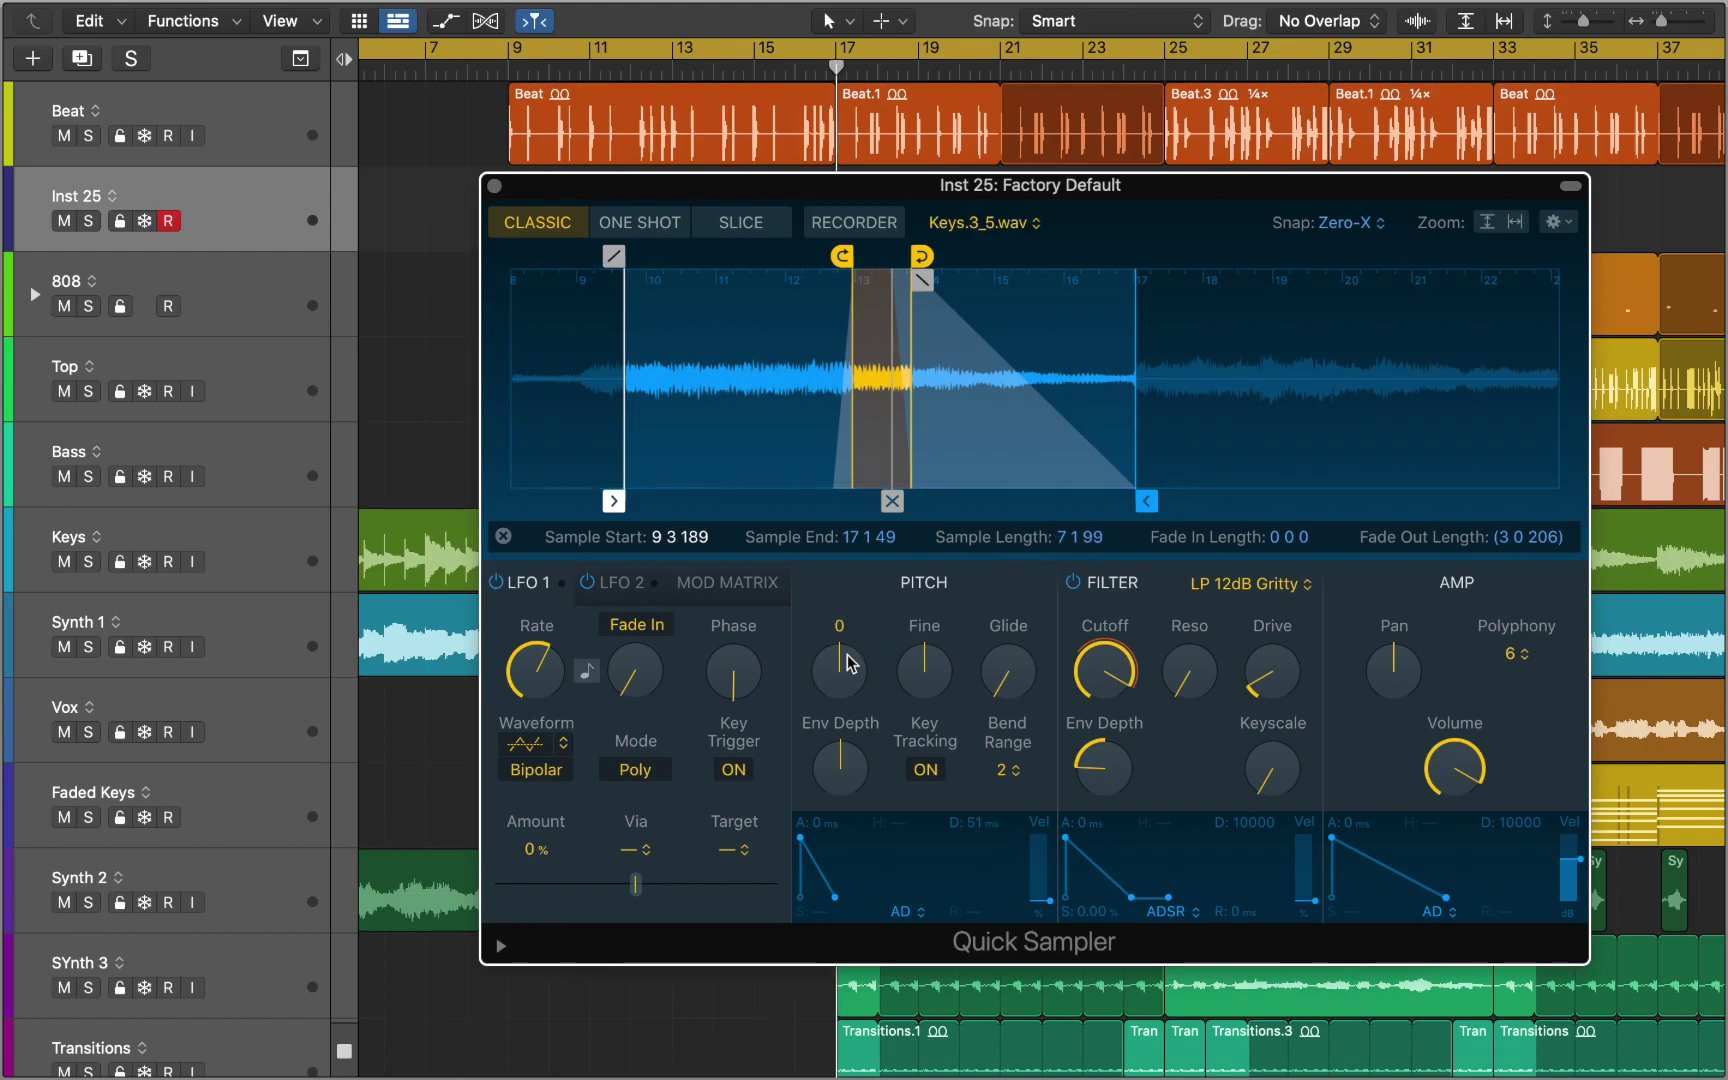
Keep coarse pitch at 0, tune the sample up 15 cents, and add glide
left_click_drag(848, 662, 850, 600)
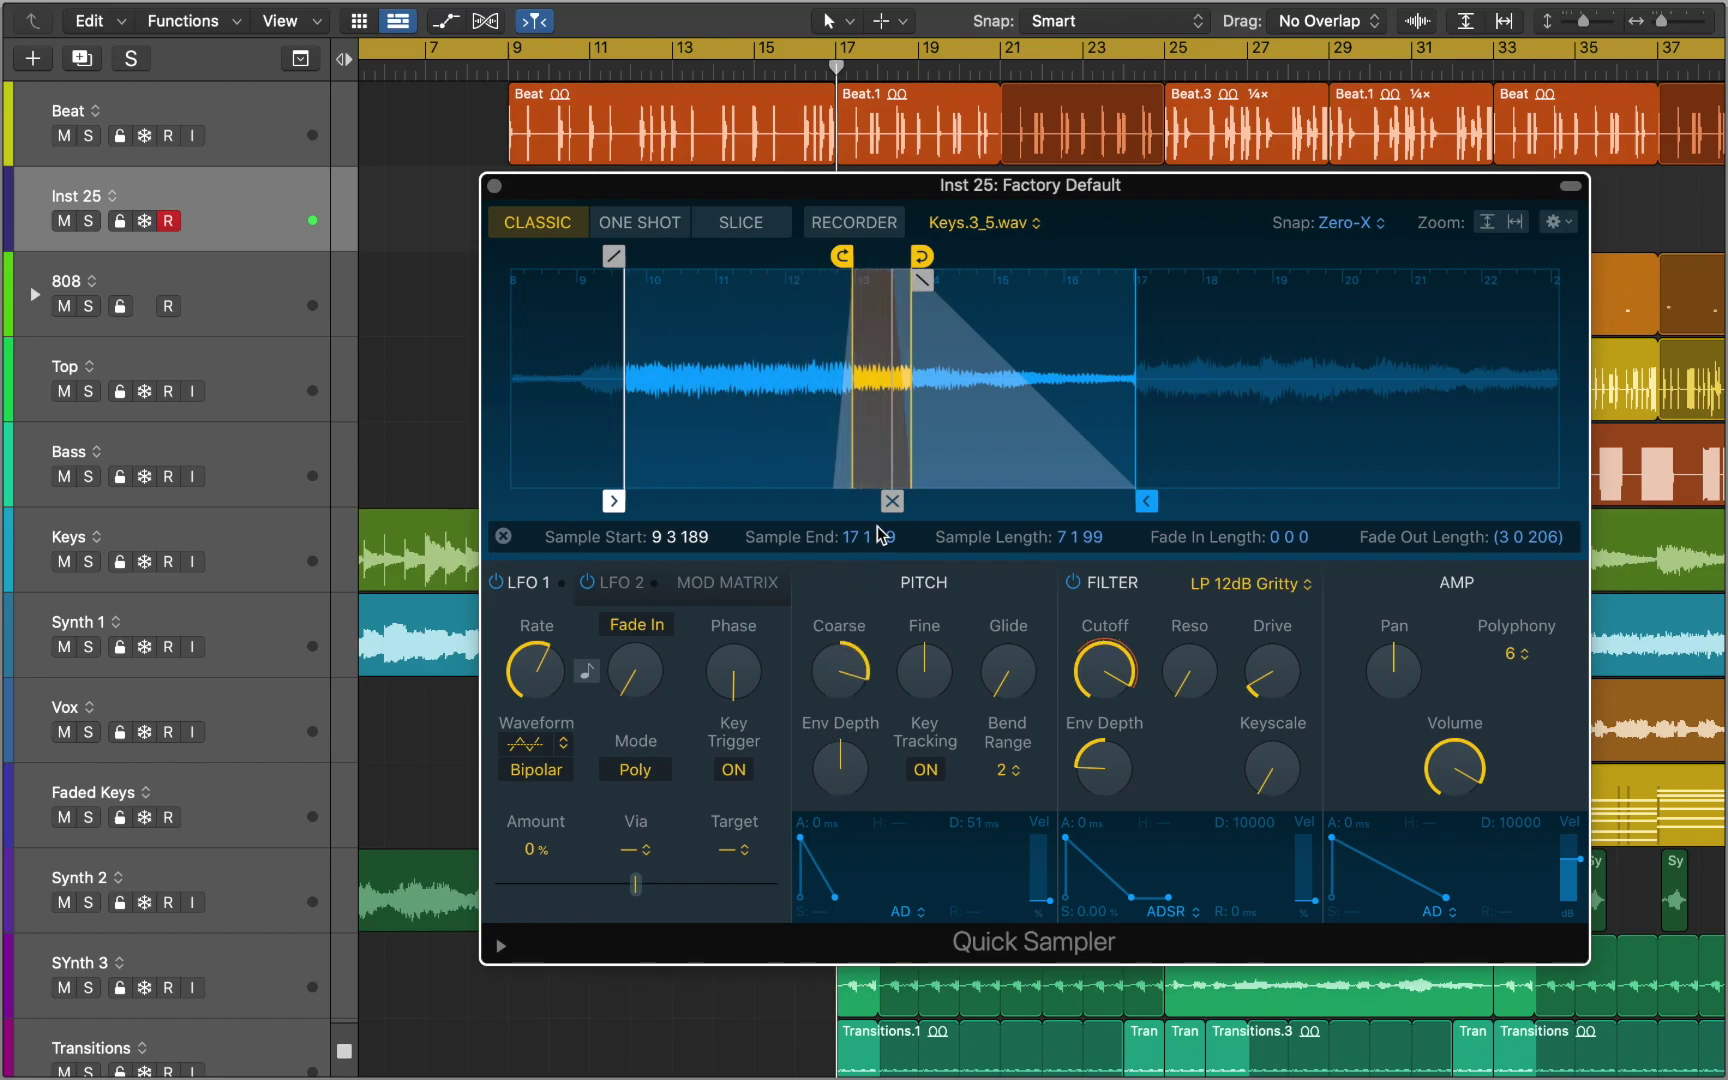
left_click(845, 668, "alt")
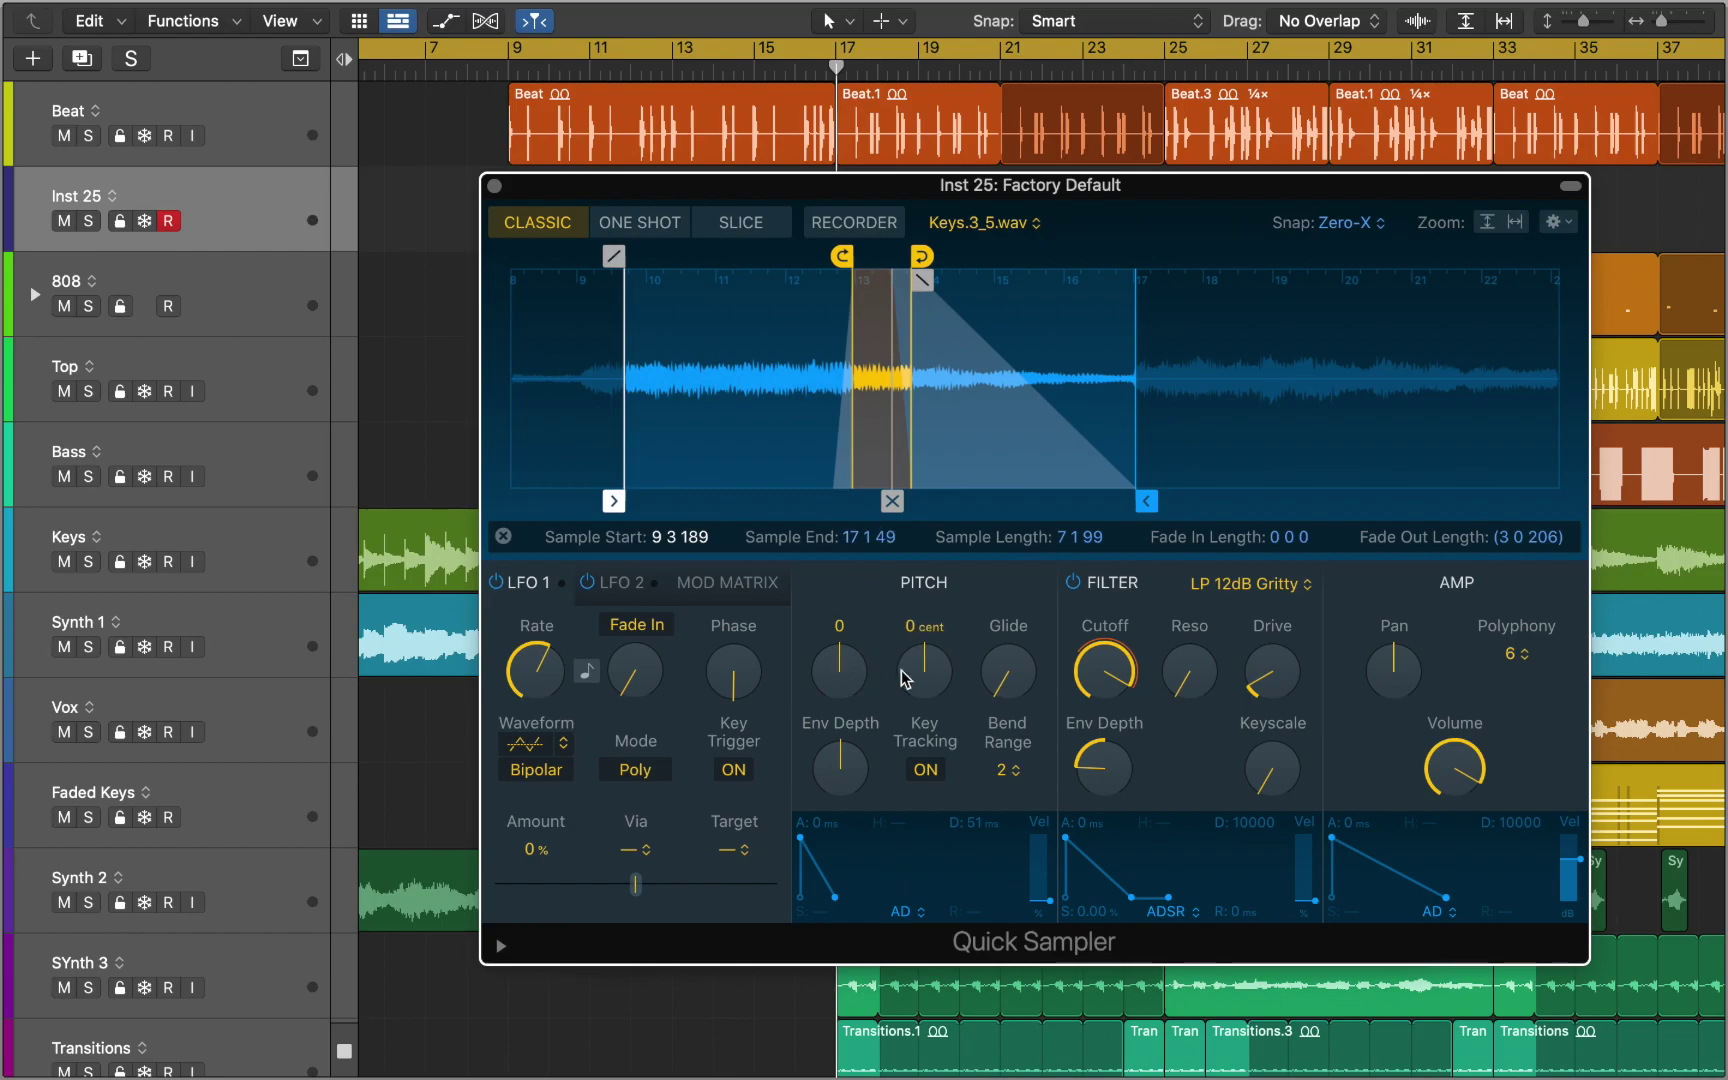
left_click_drag(912, 682, 926, 625)
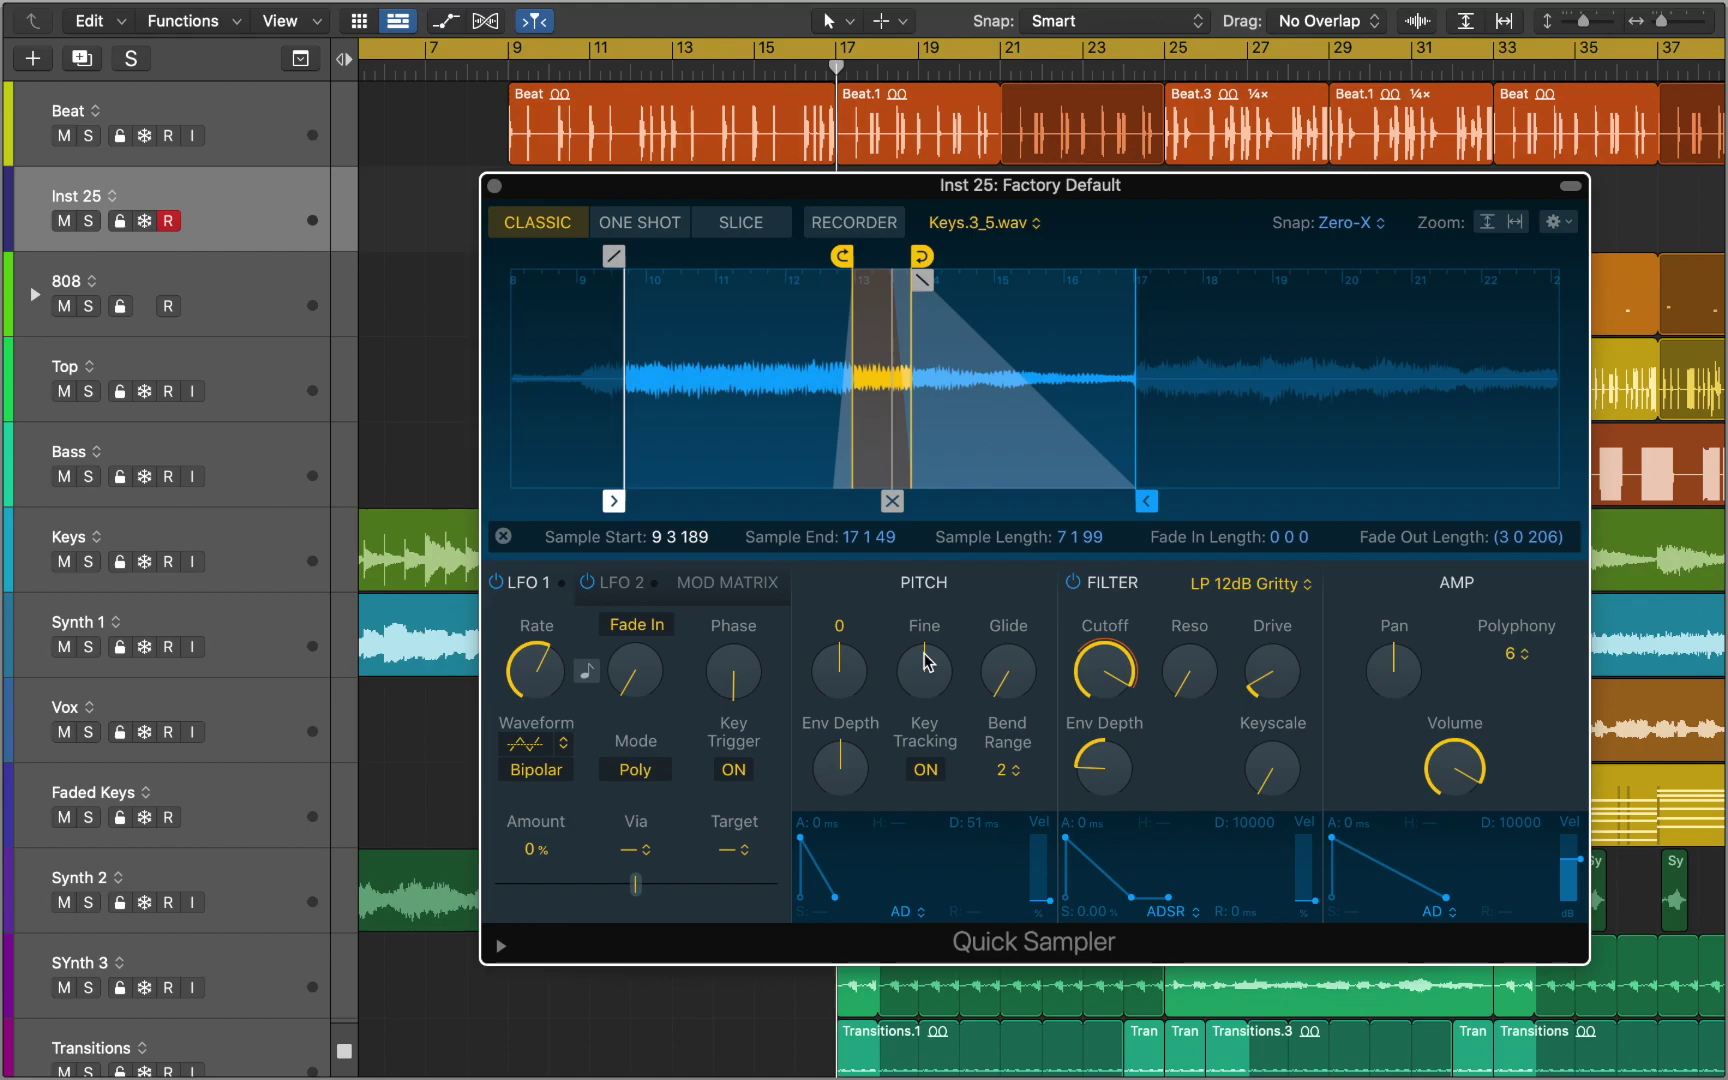
left_click_drag(988, 680, 1017, 508)
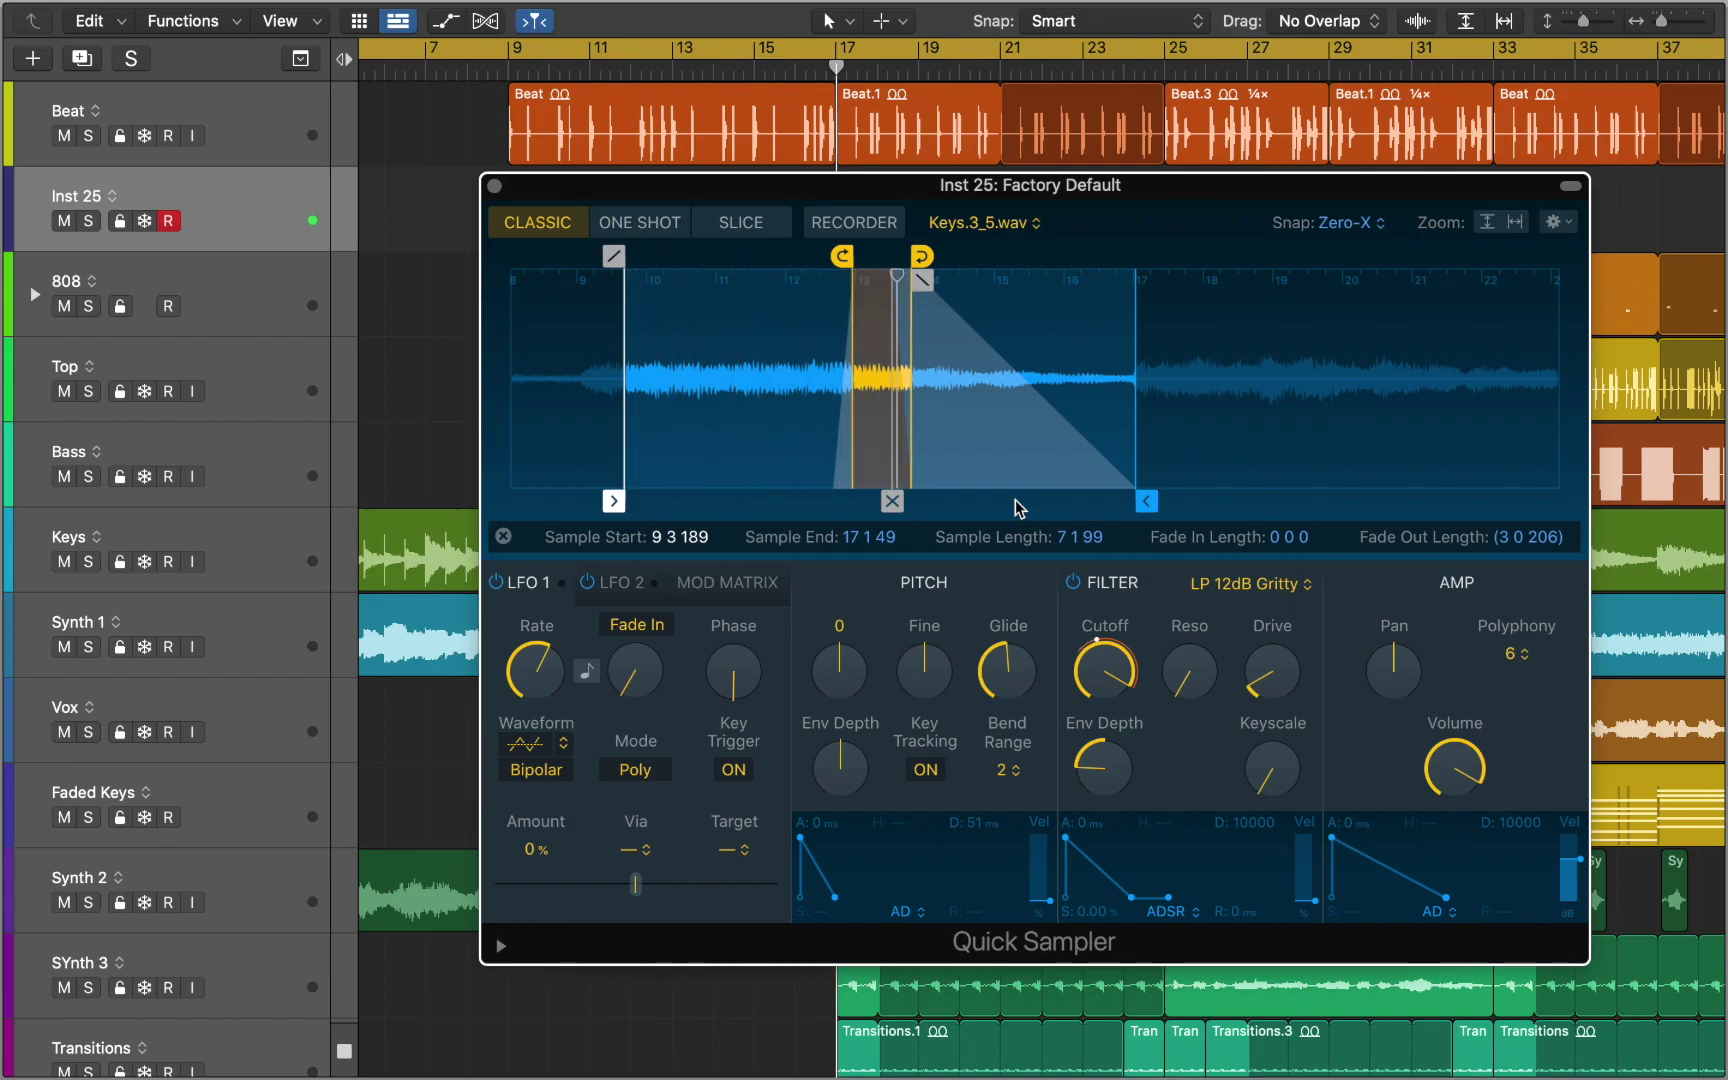
Sweep the pitch envelope depth toward -1000 cents and toggle Key Tracking off and on
mouse_move(855, 778)
left_click_drag(855, 778, 860, 898)
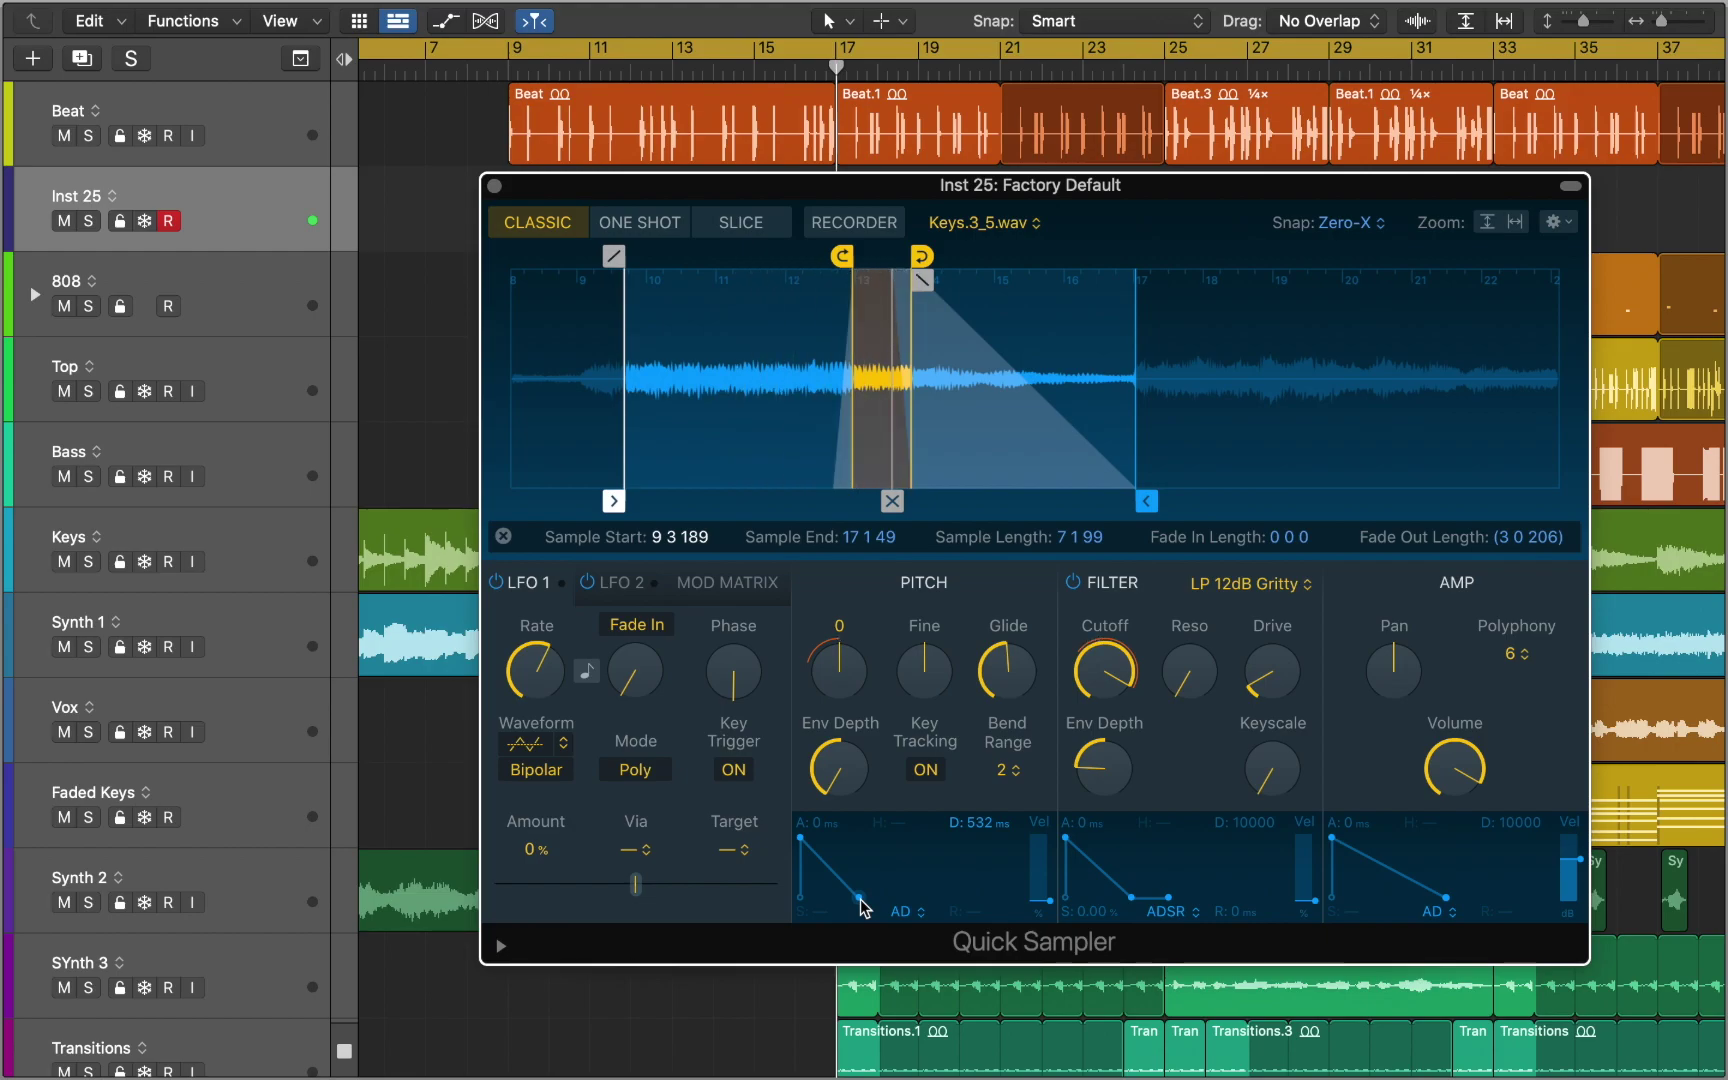
left_click(926, 770)
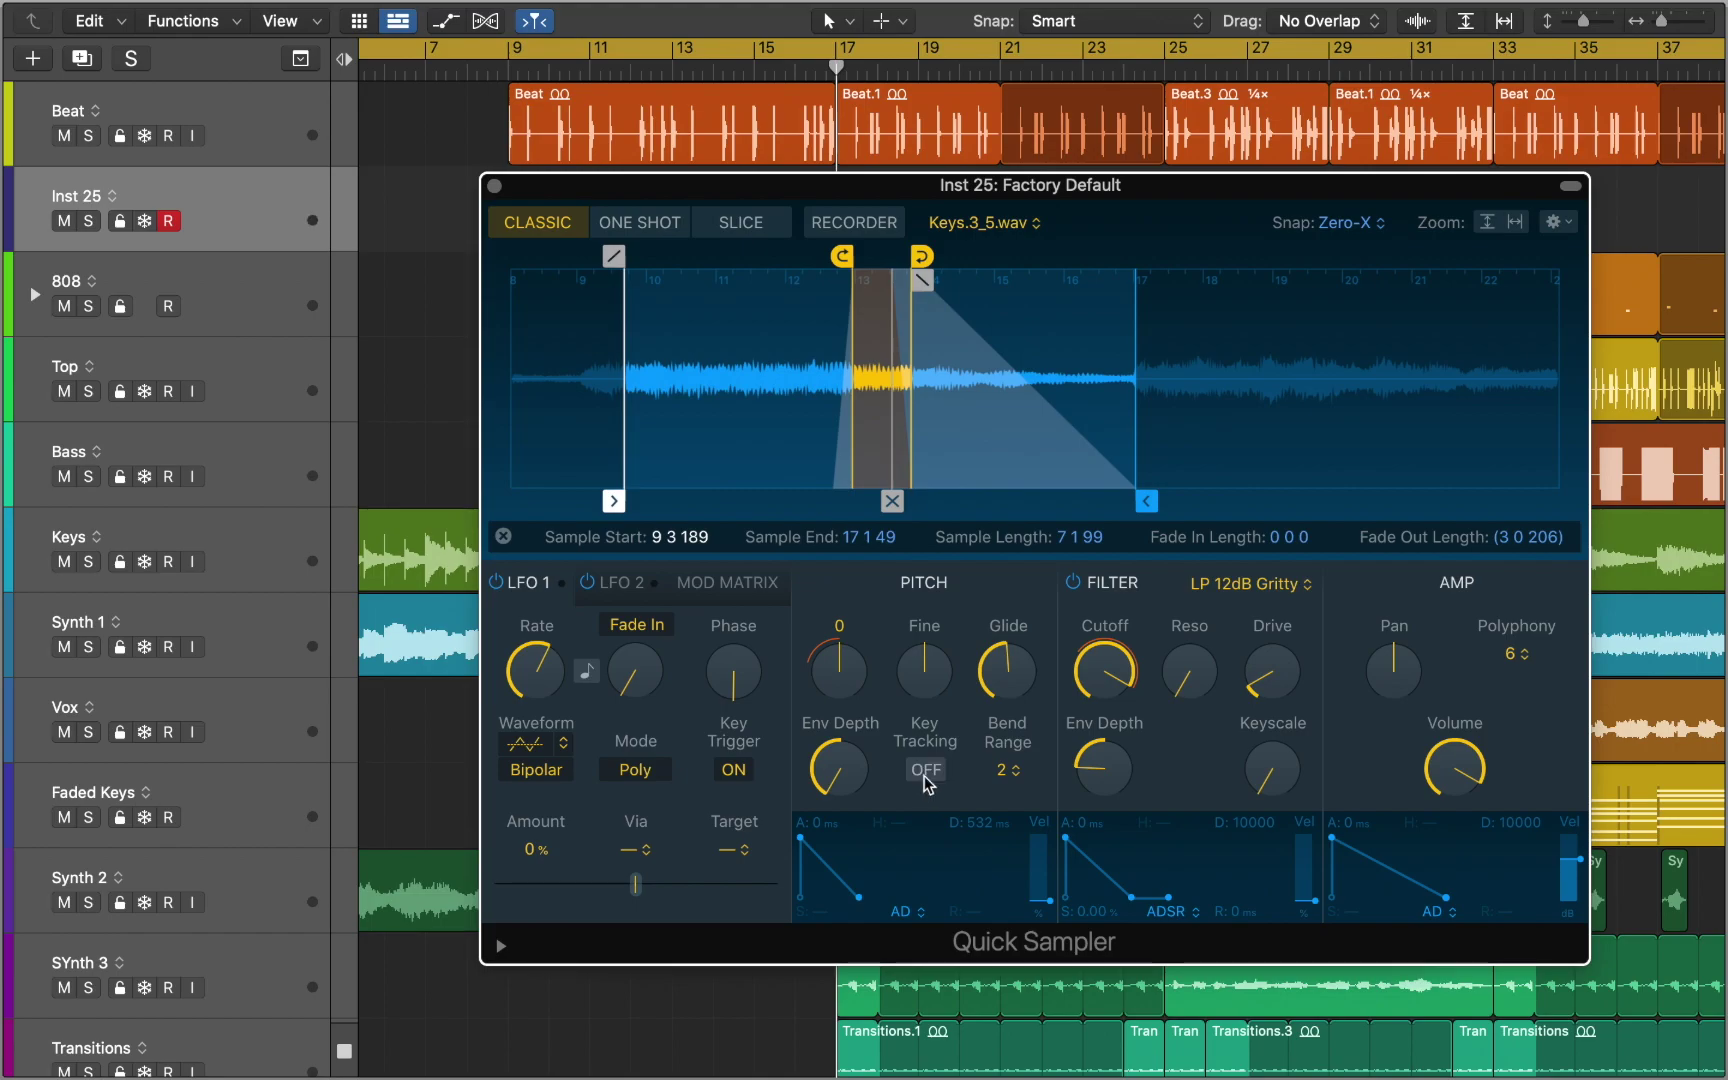
left_click(926, 770)
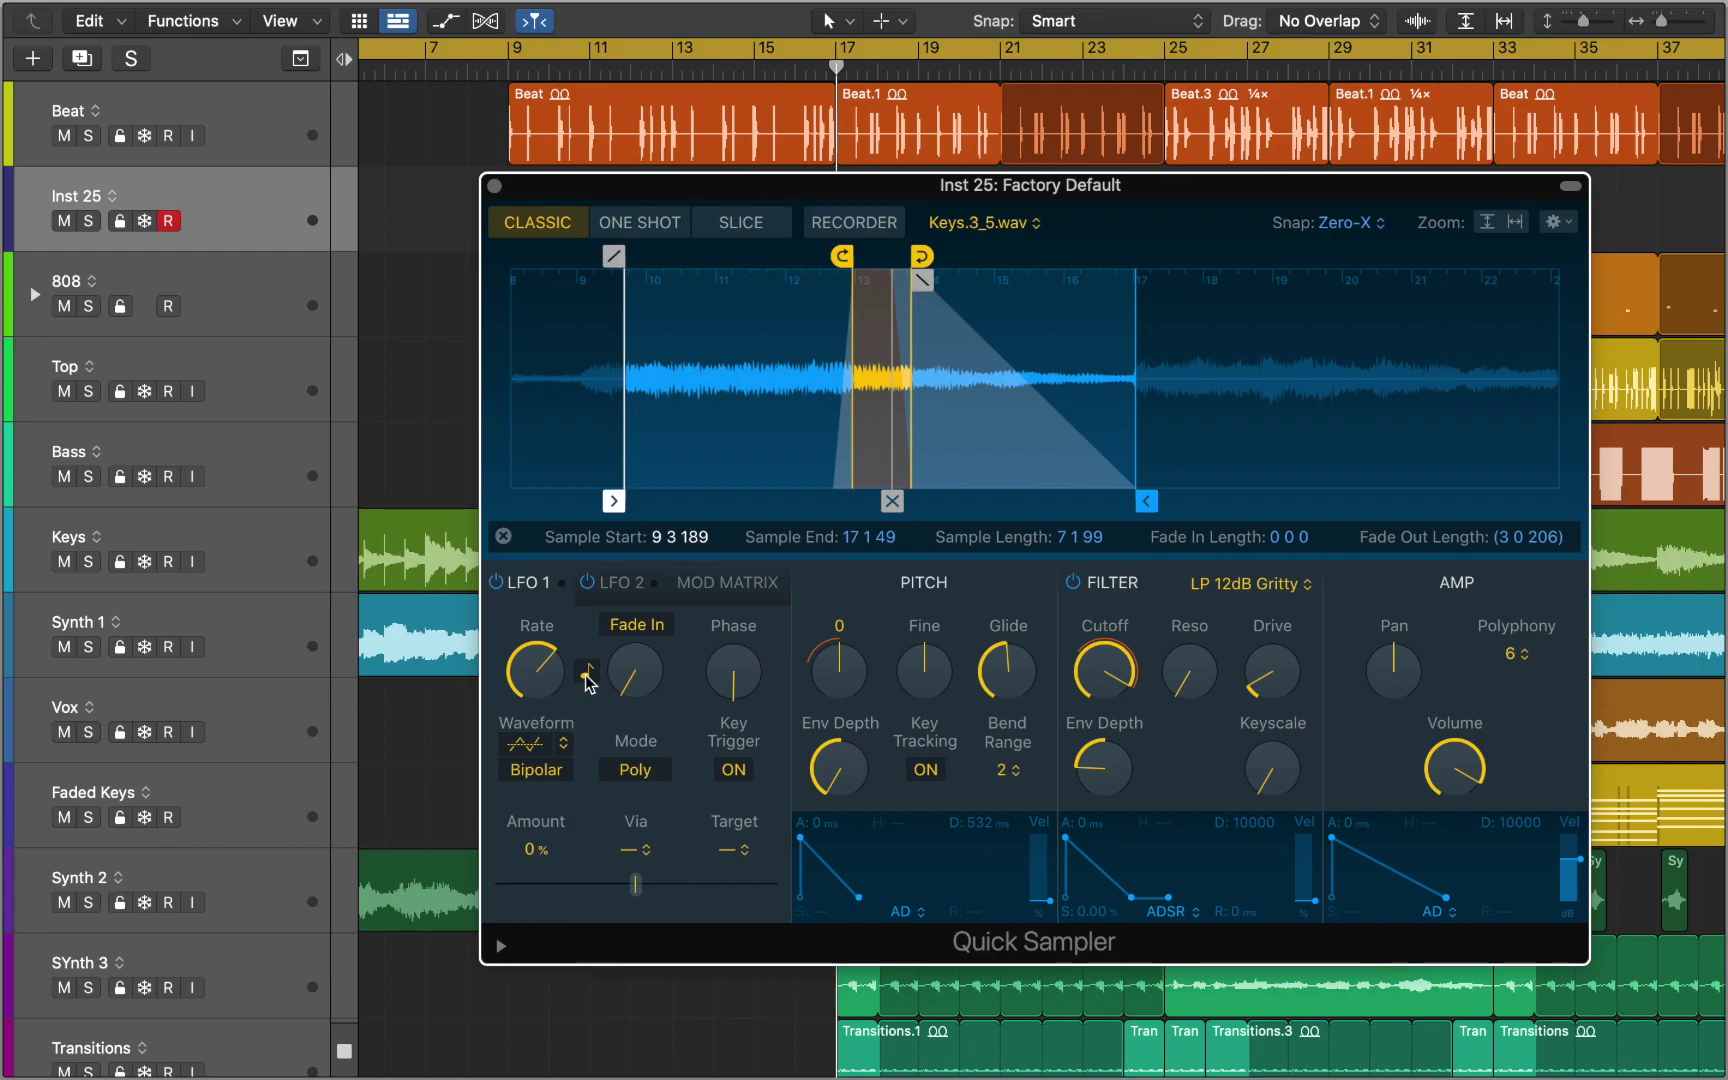
Route LFO 1 to Pan at +35.6% with a sine wave and a 5333 ms fade-out
left_click(735, 856)
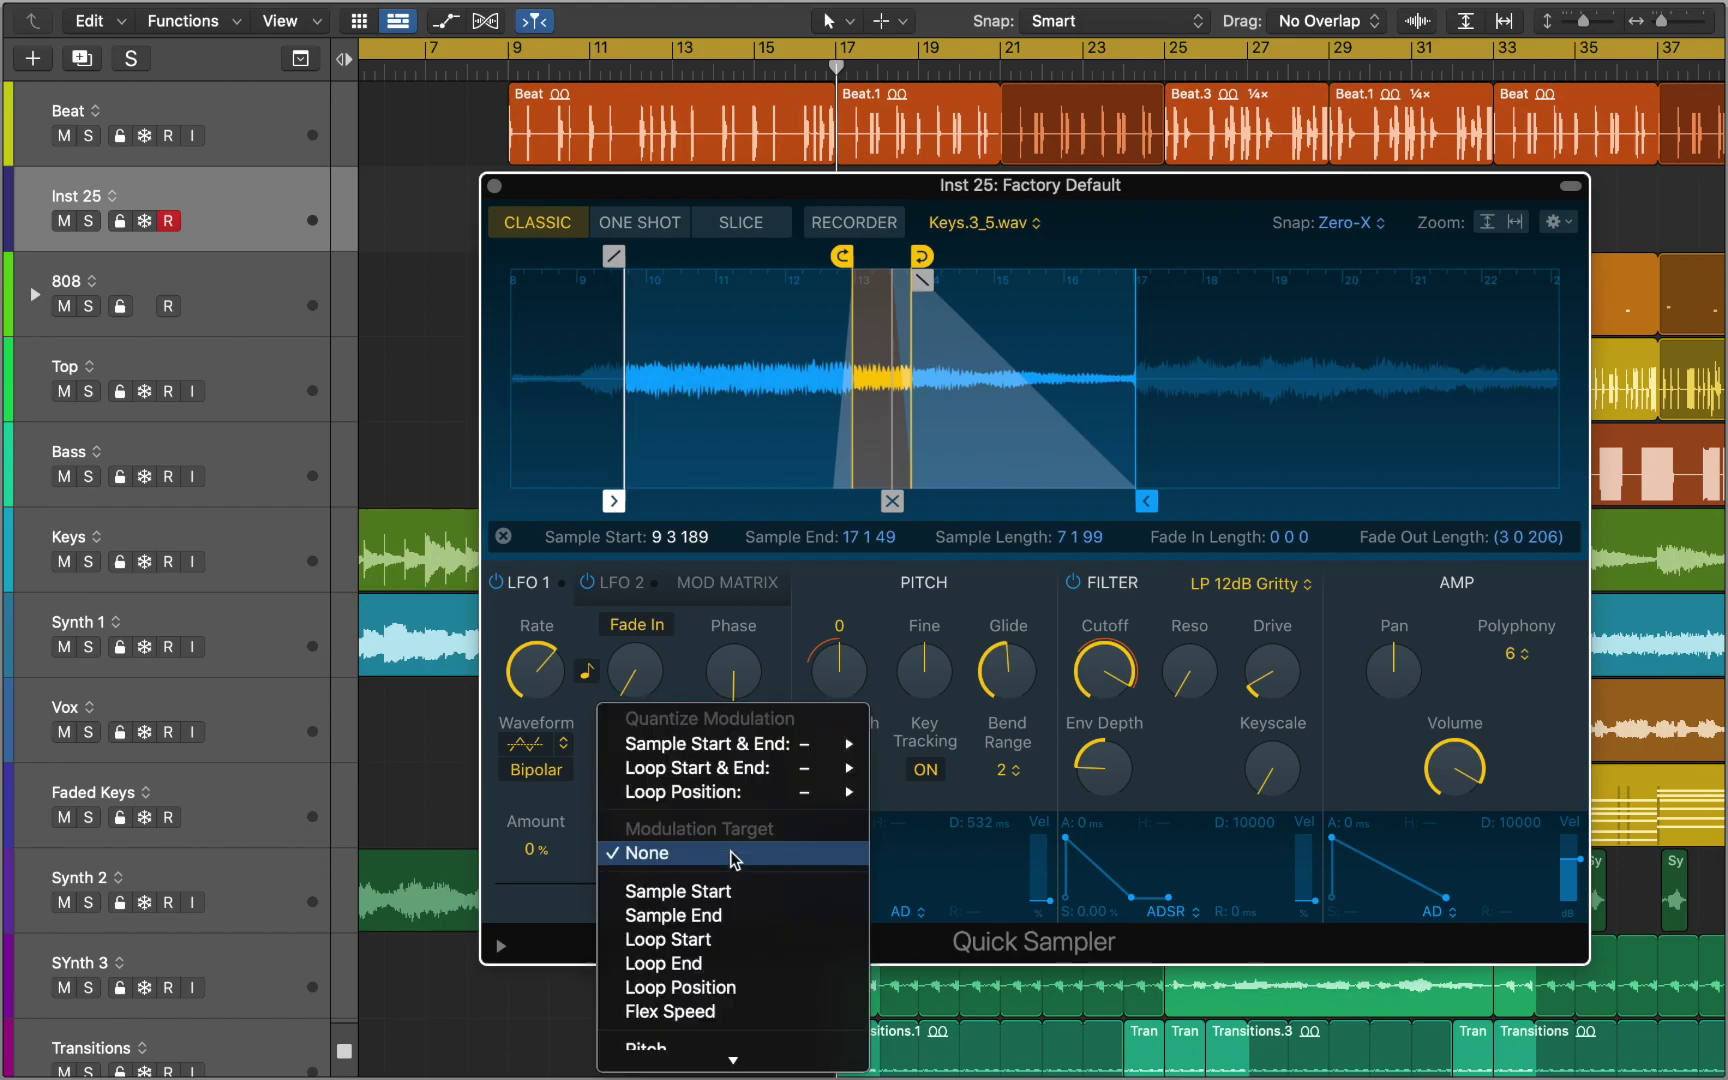
scroll(735, 858, "down", 6)
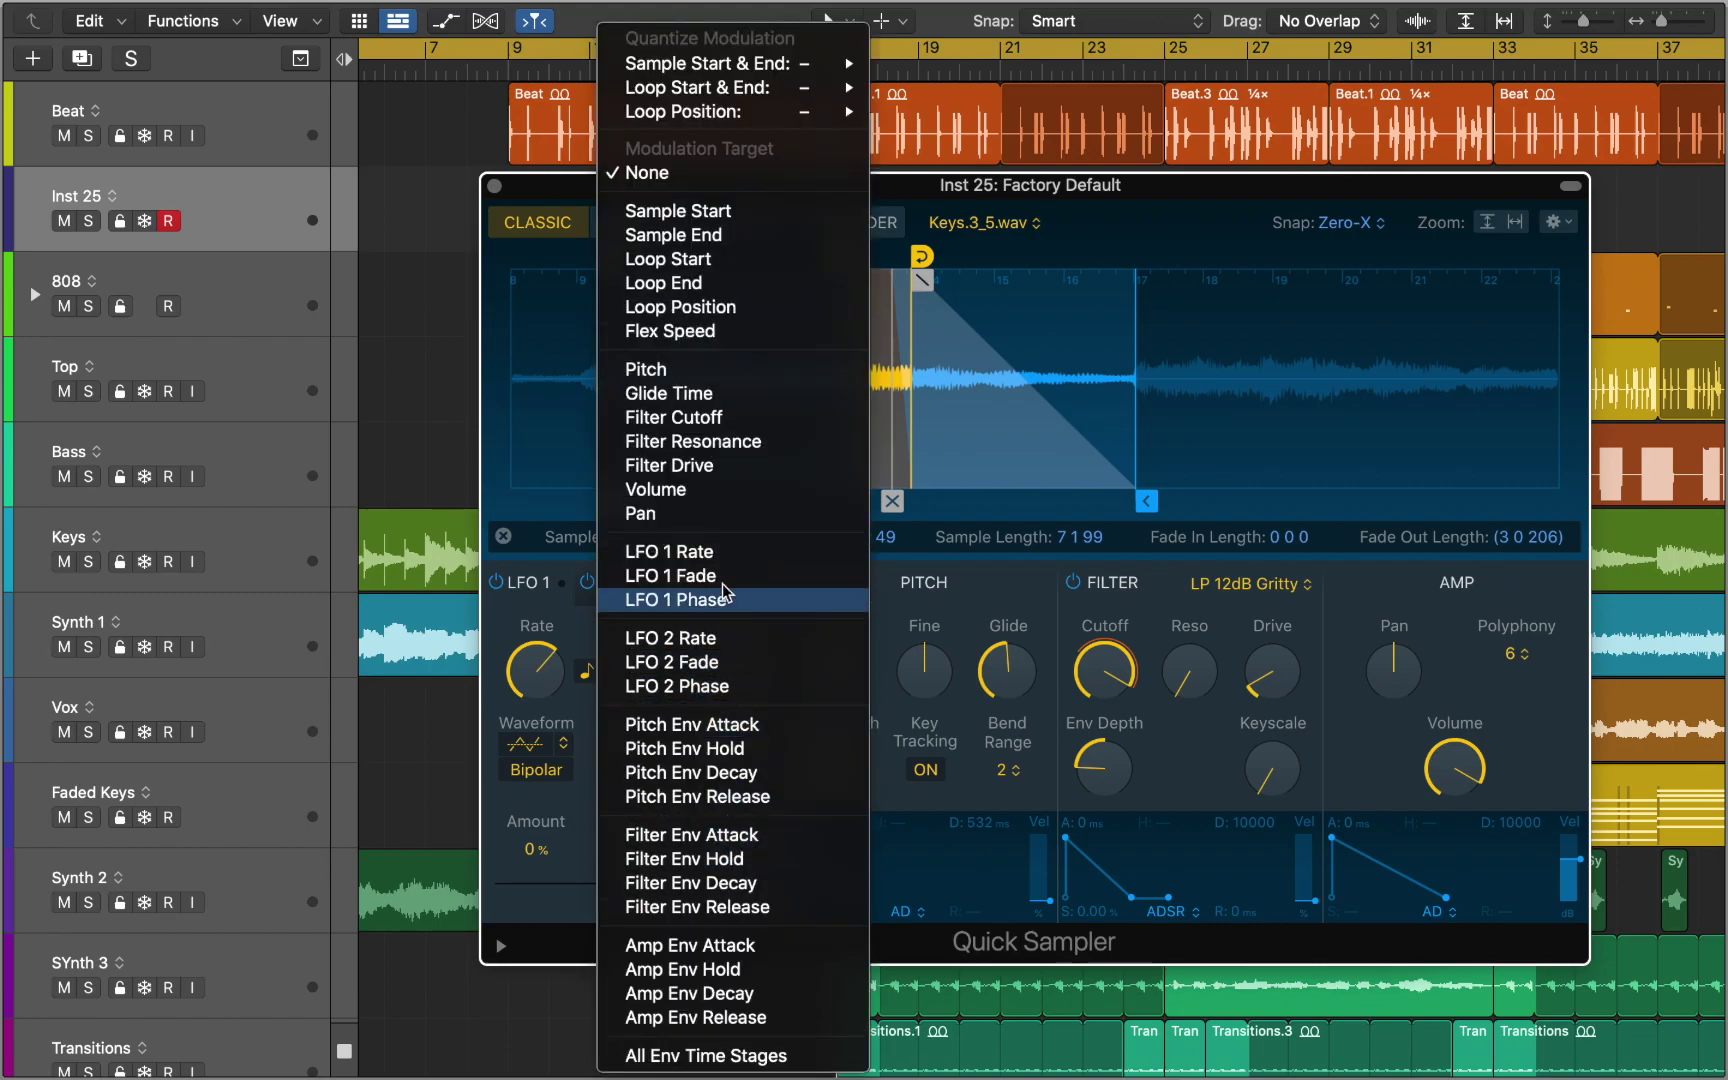
left_click(722, 512)
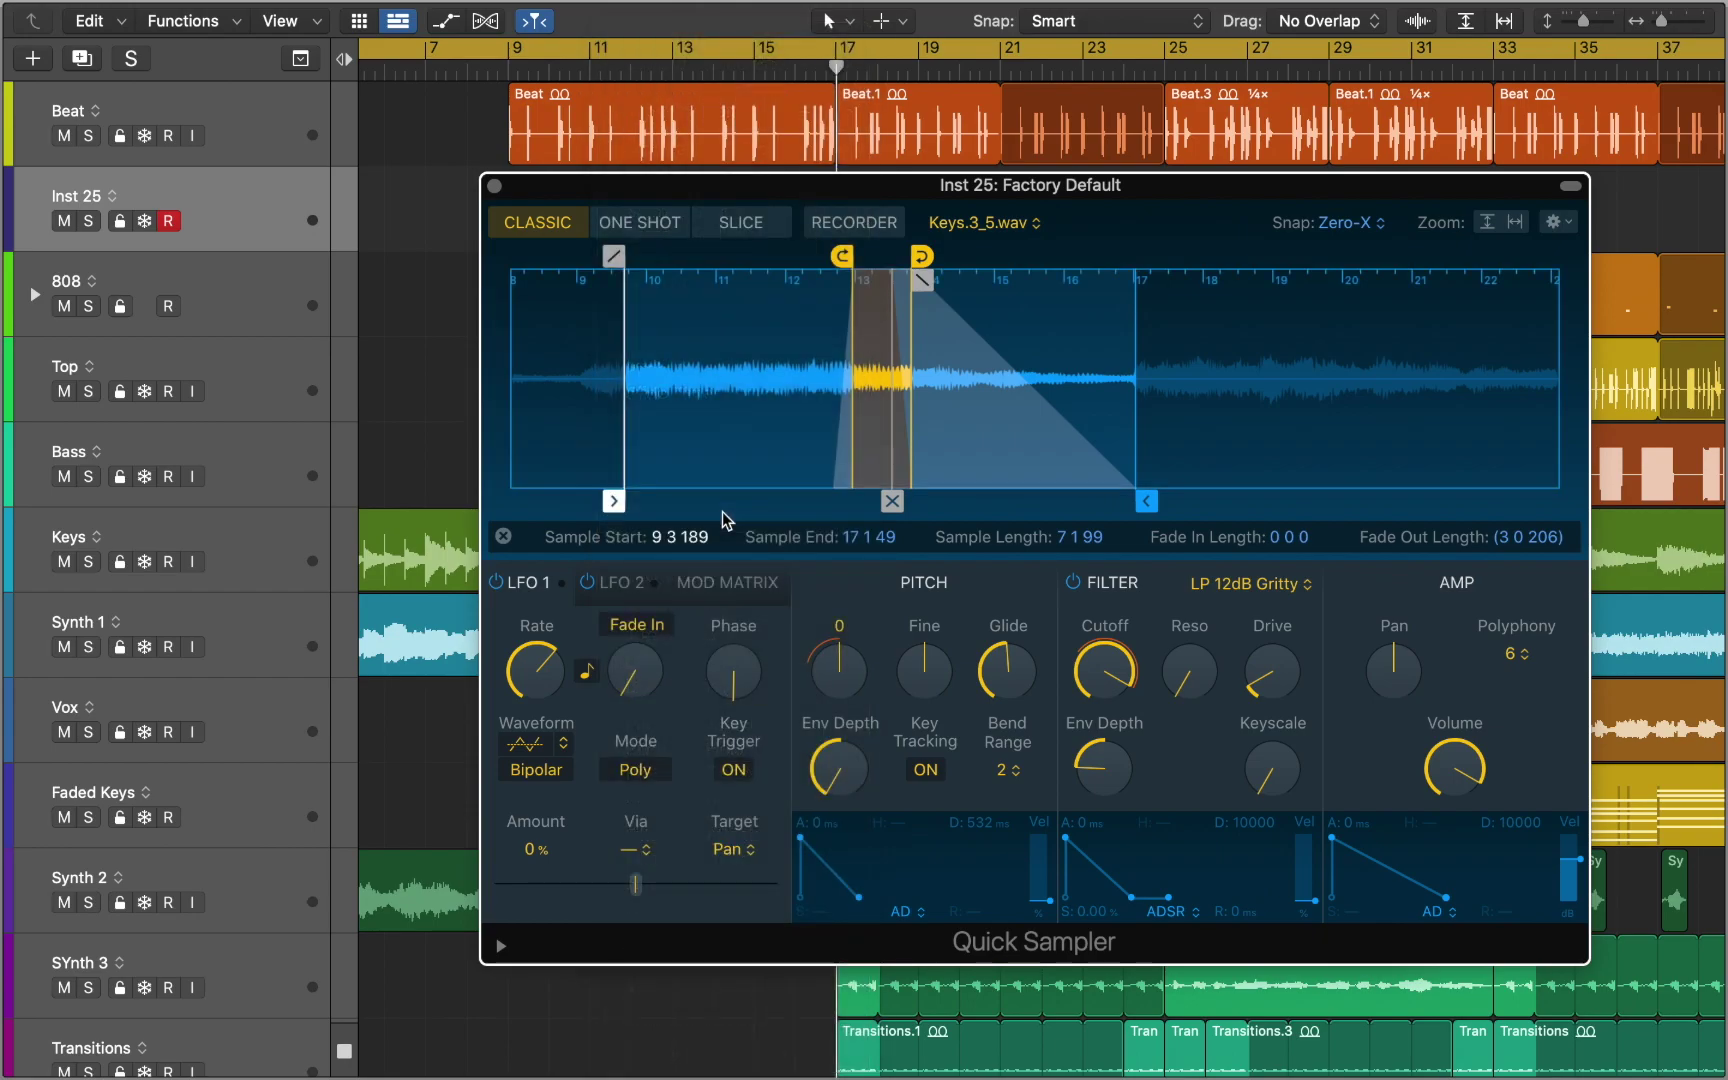
left_click_drag(636, 889, 687, 883)
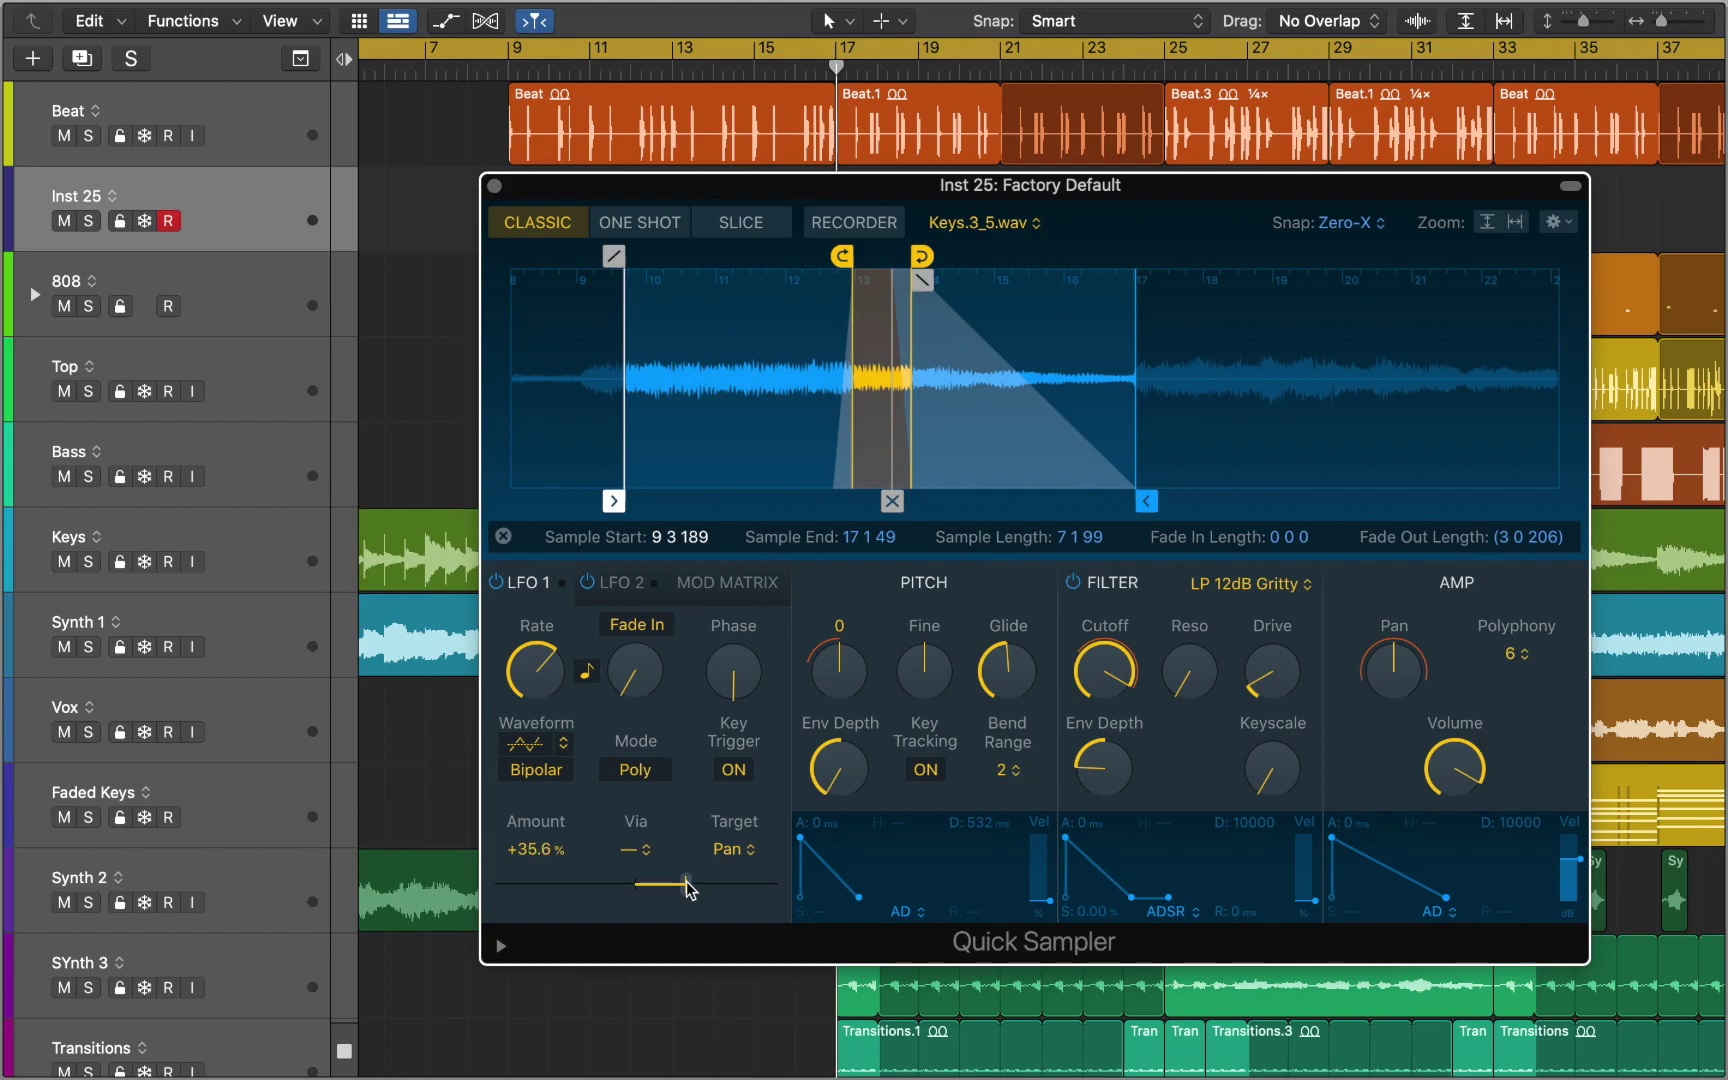
left_click(540, 752)
left_click(537, 735)
left_click_drag(631, 698, 654, 505)
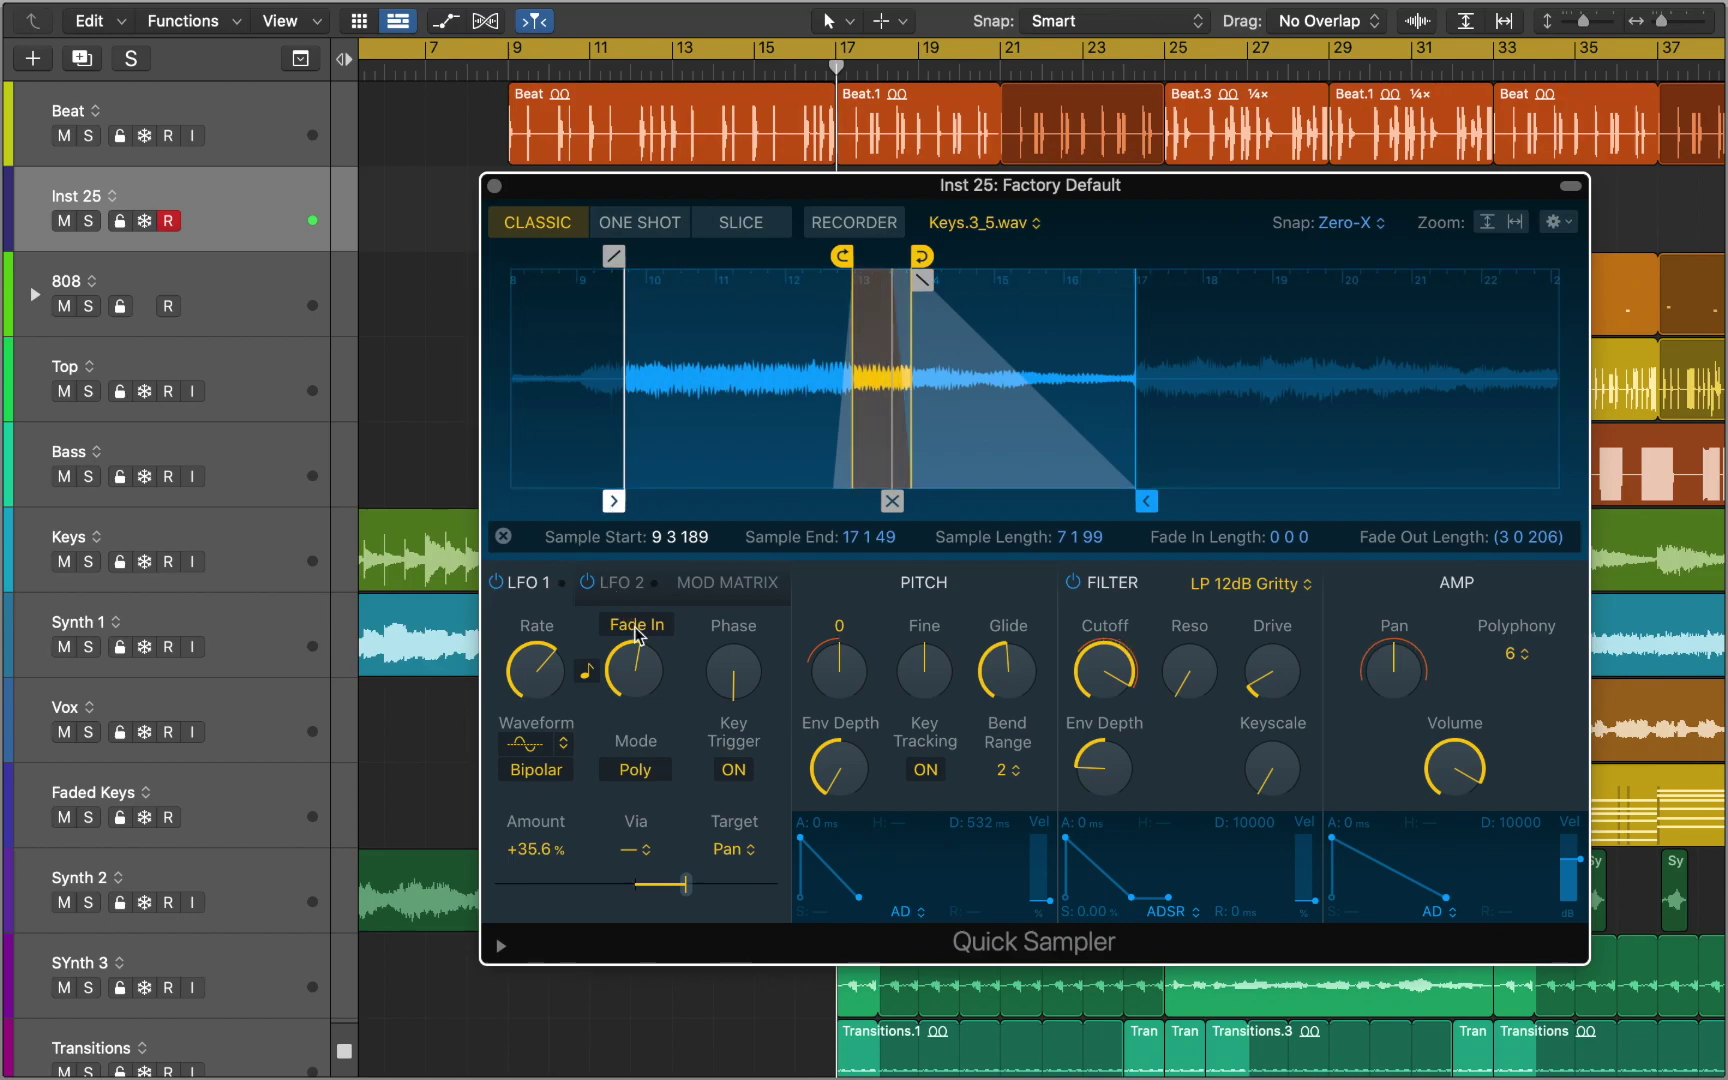
mouse_move(630, 645)
left_mouse_down()
mouse_move(640, 635)
mouse_move(636, 725)
left_mouse_up()
Have LFO 2 modulate Filter Drive by +28.5%, then display the Mod Matrix page
left_click(630, 588)
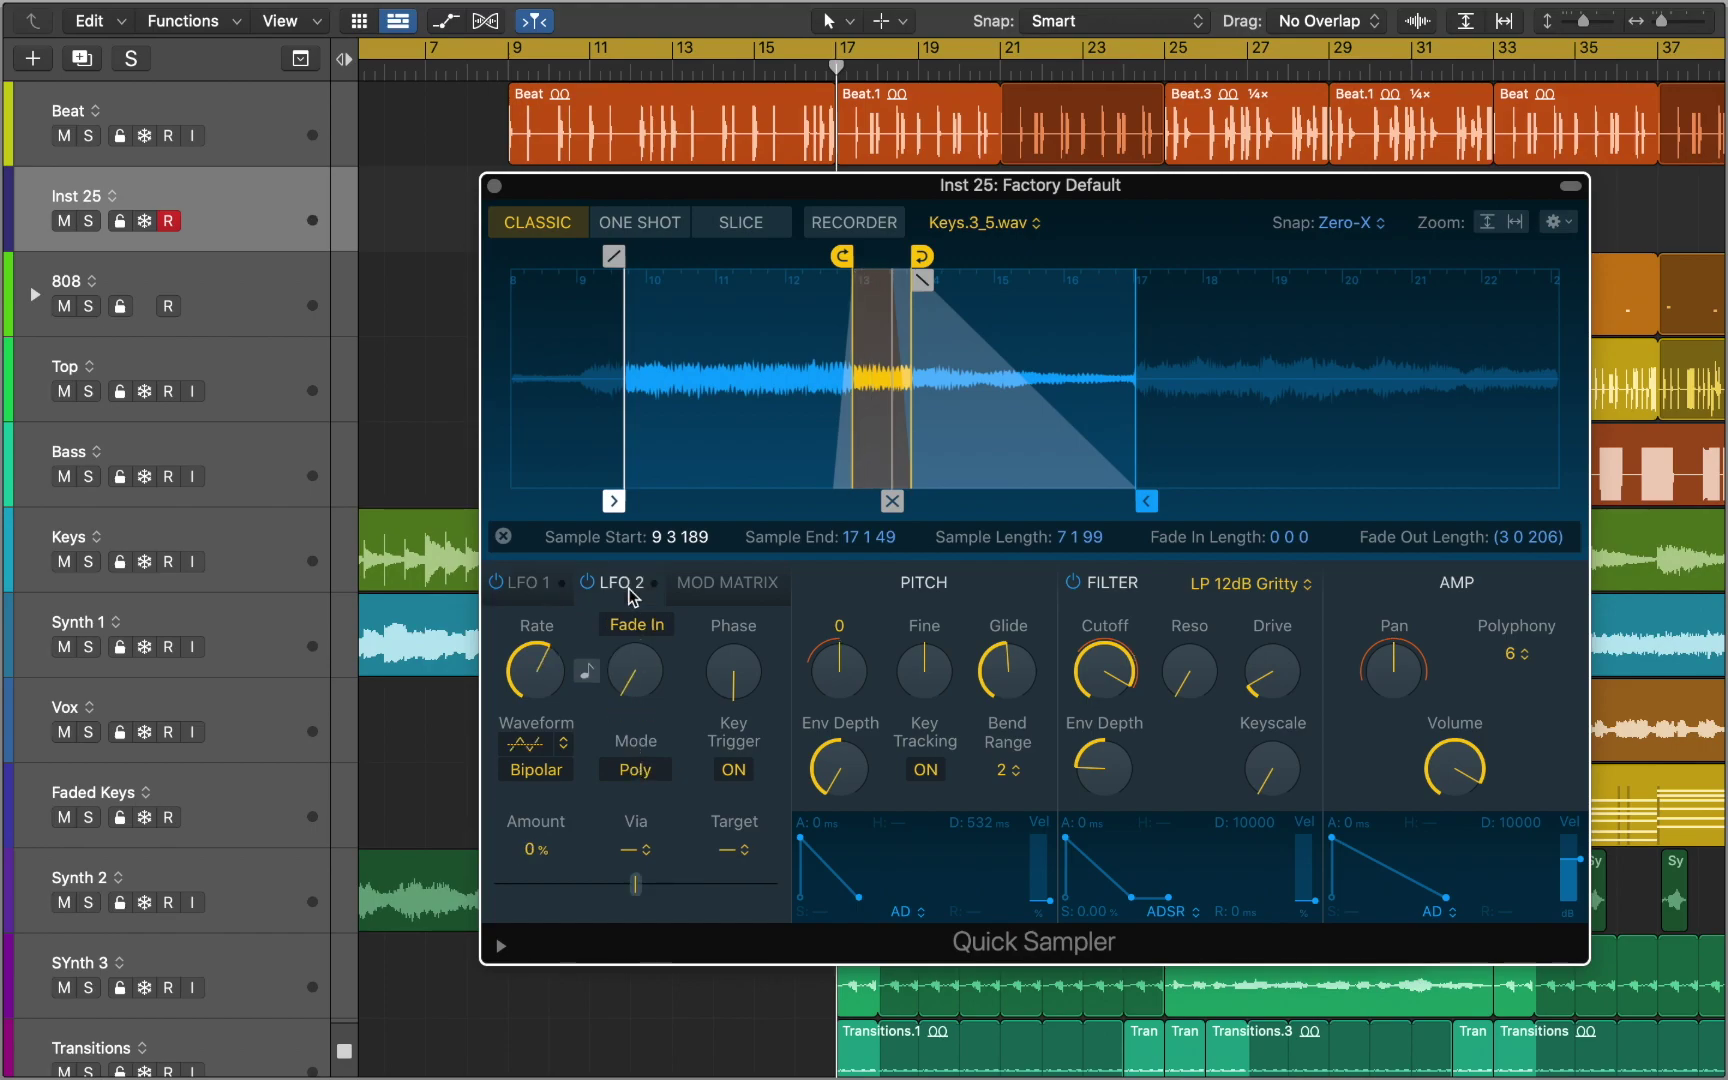
left_click(726, 836)
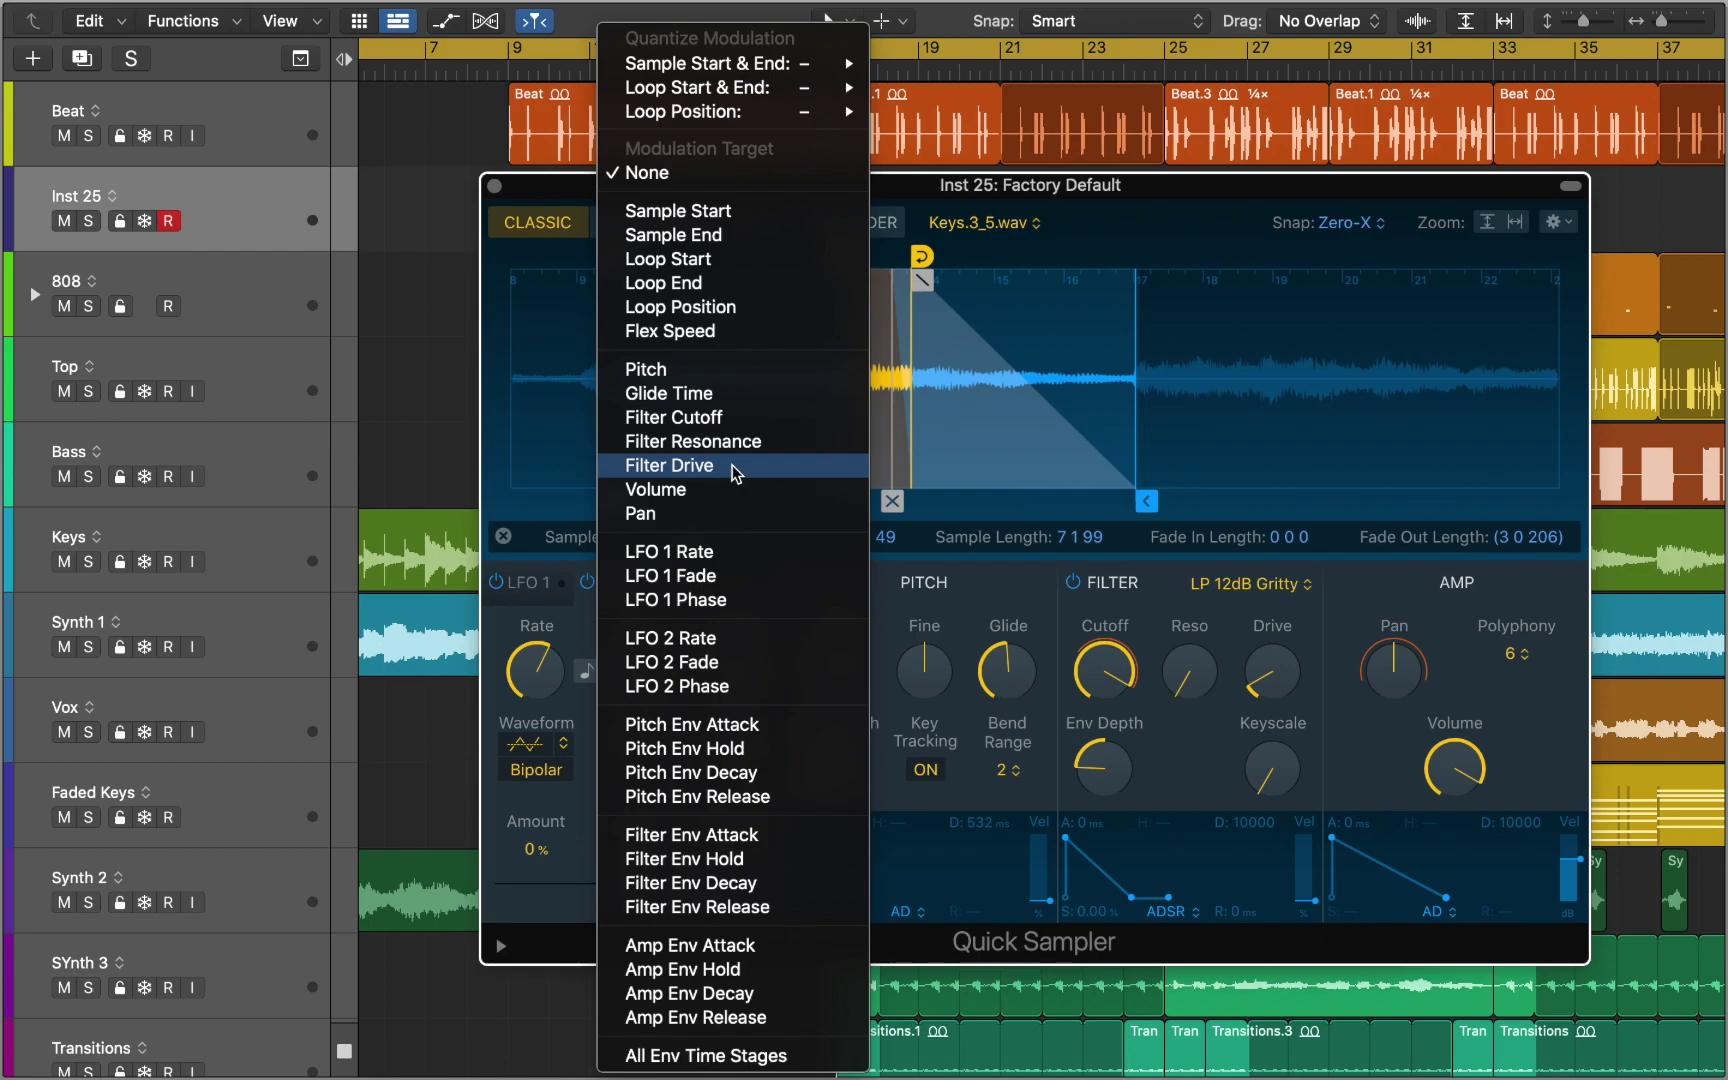
left_click(735, 470)
left_click_drag(635, 884, 678, 886)
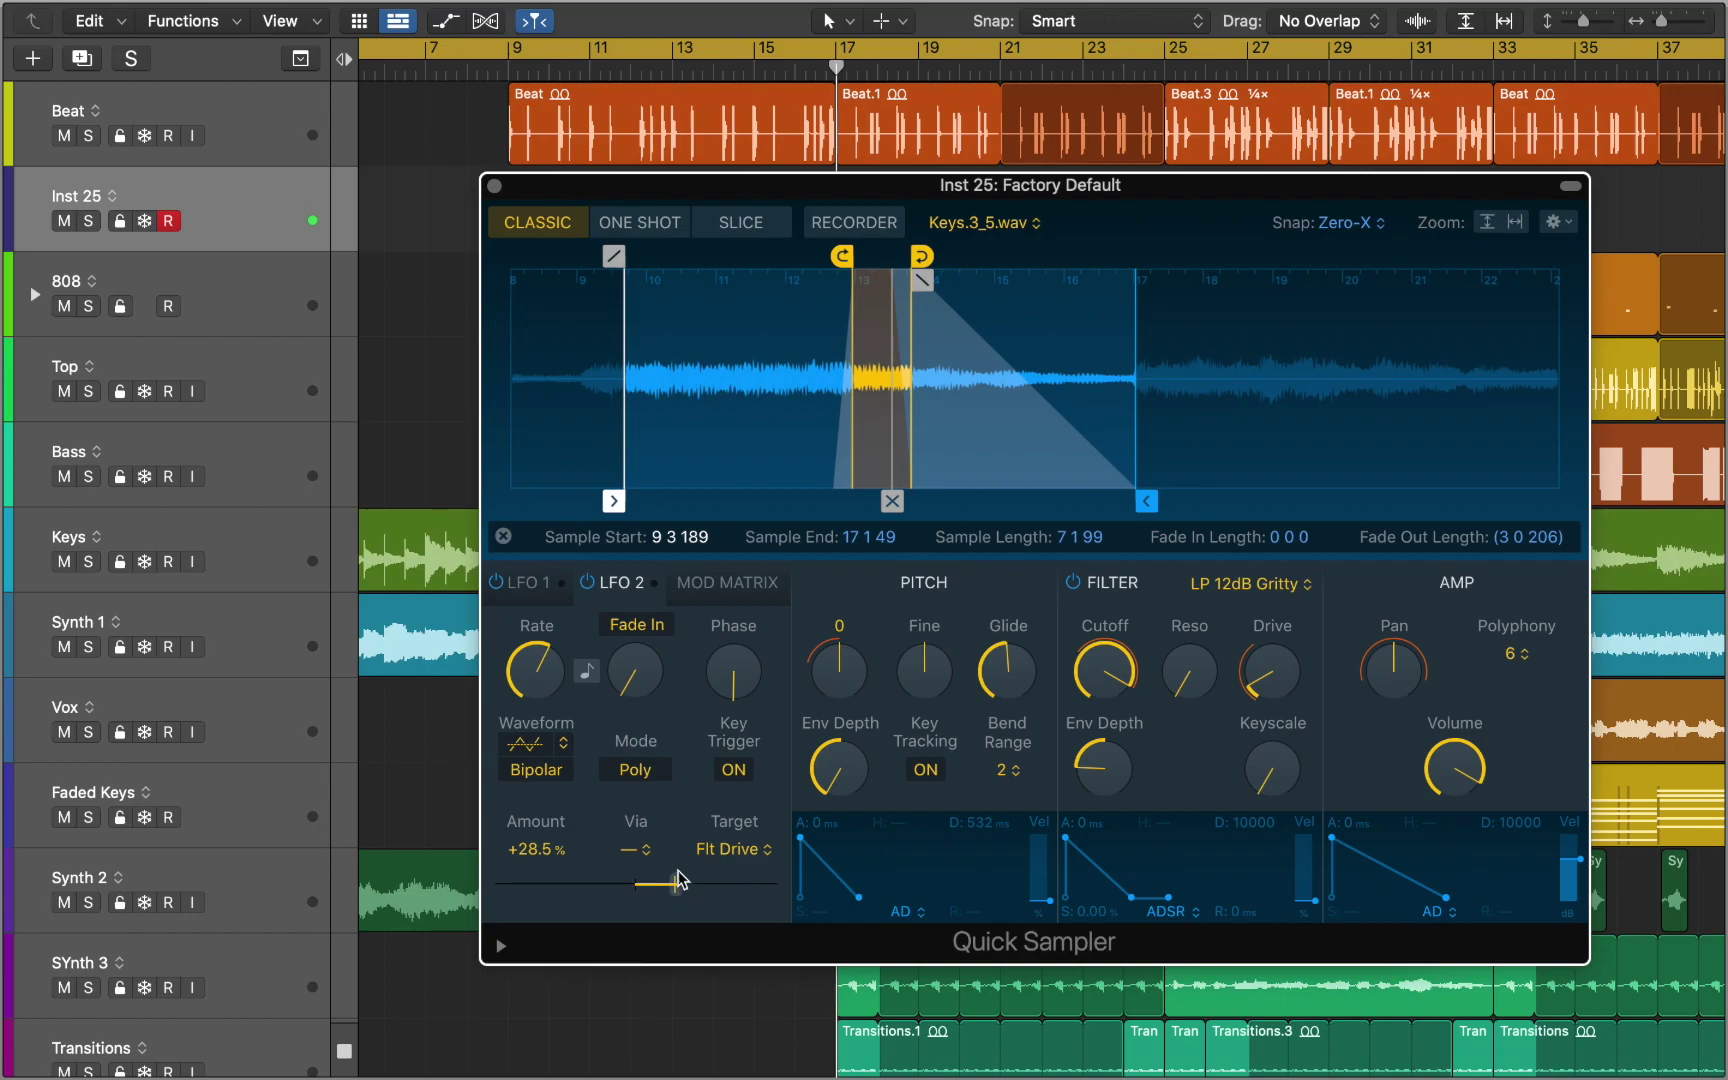
left_click(720, 588)
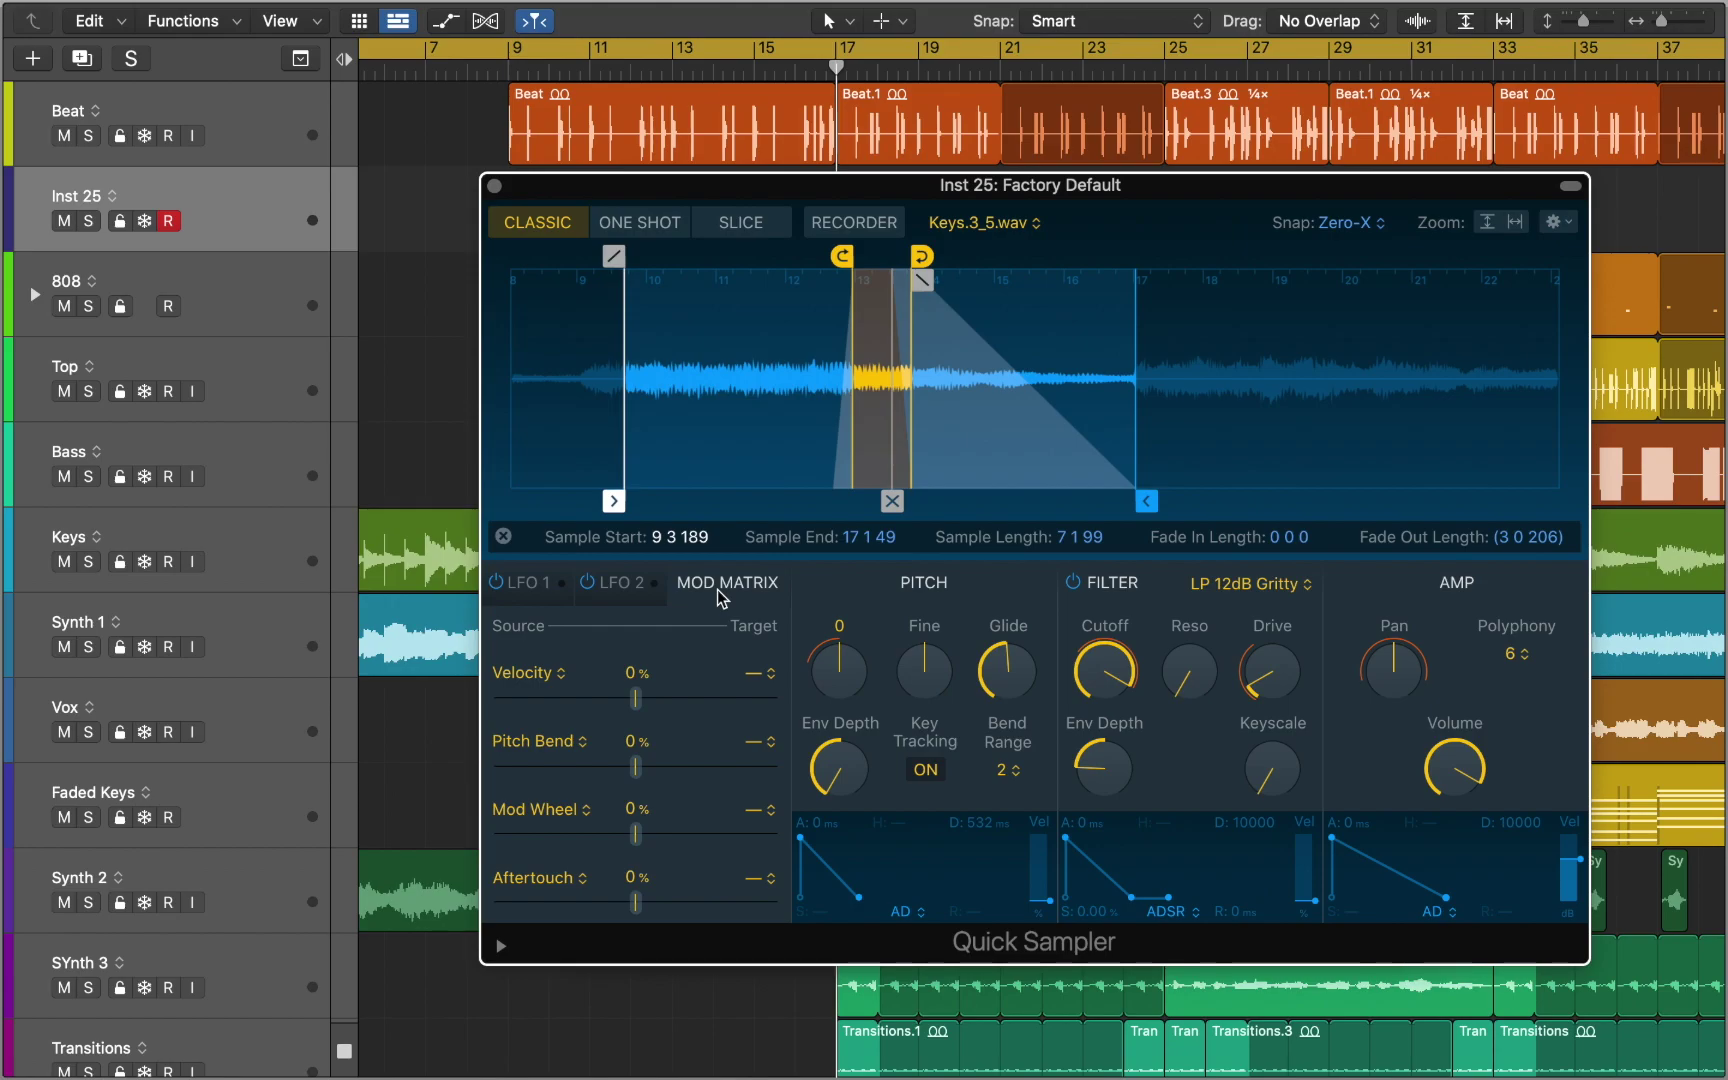
Audition the Keys sample as a reversed one-shot, then load the Beat region into Quick Sampler
left_click(655, 224)
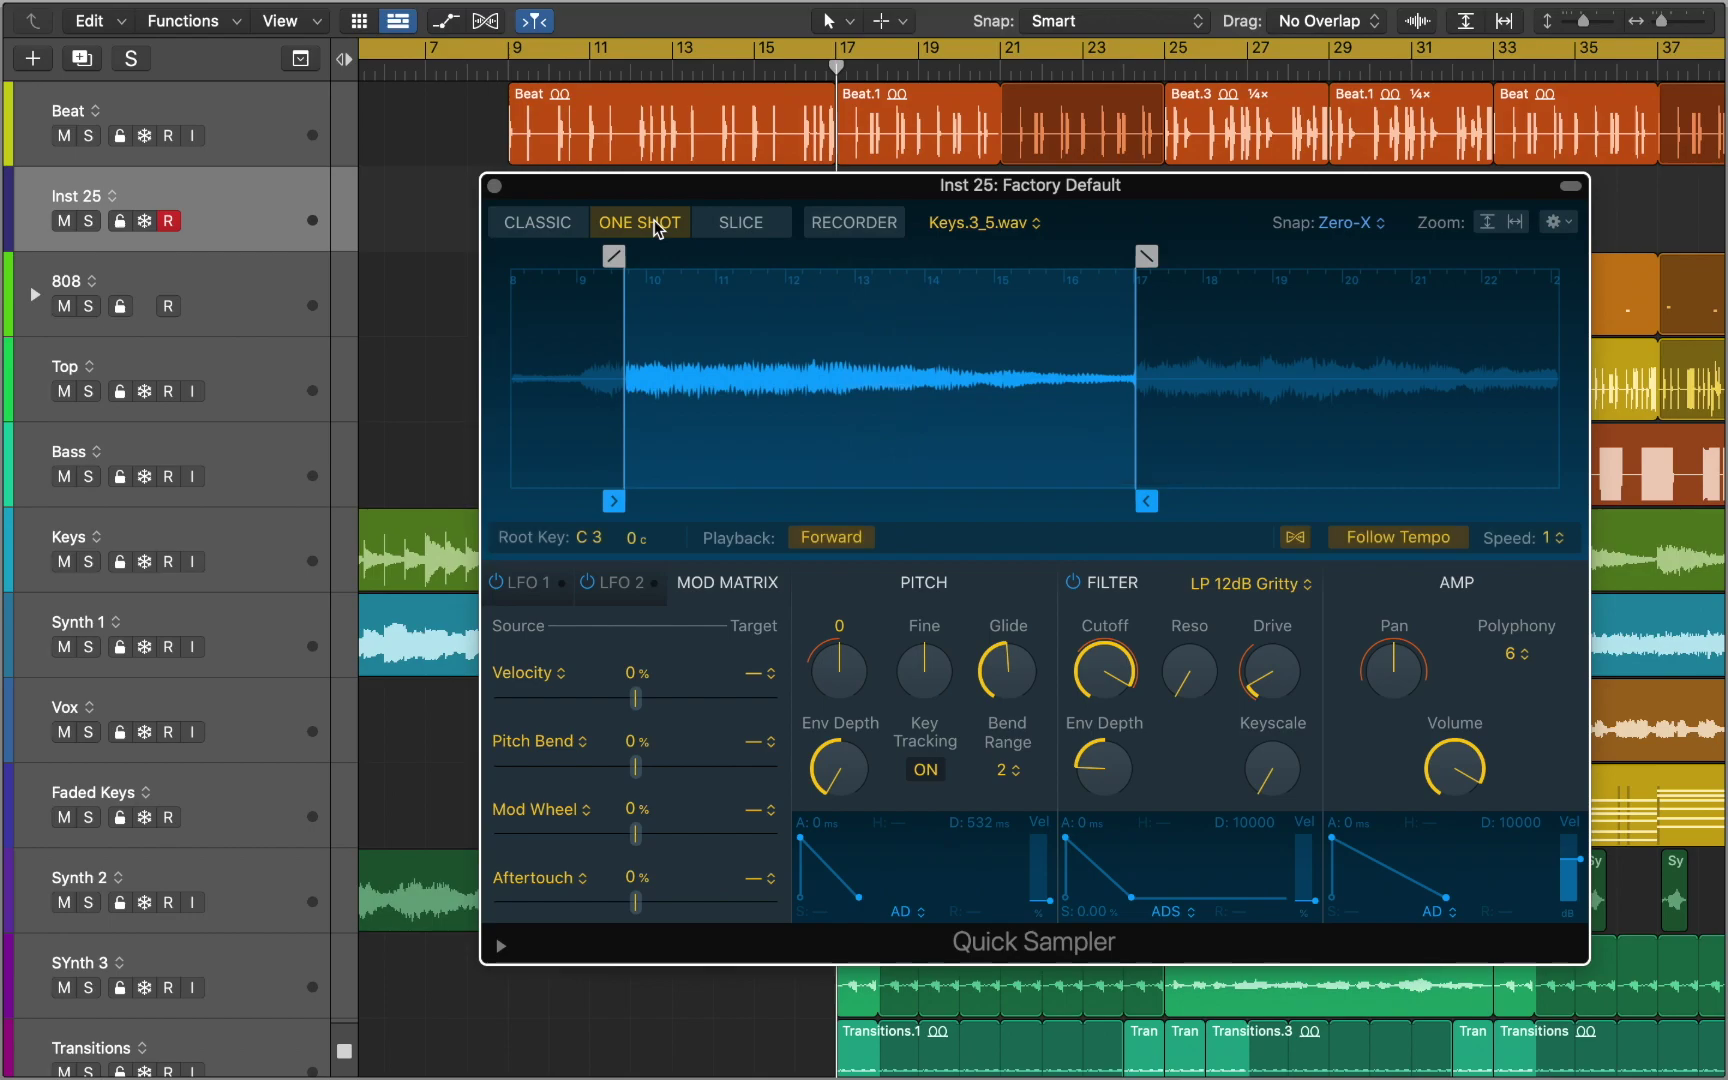
key("a")
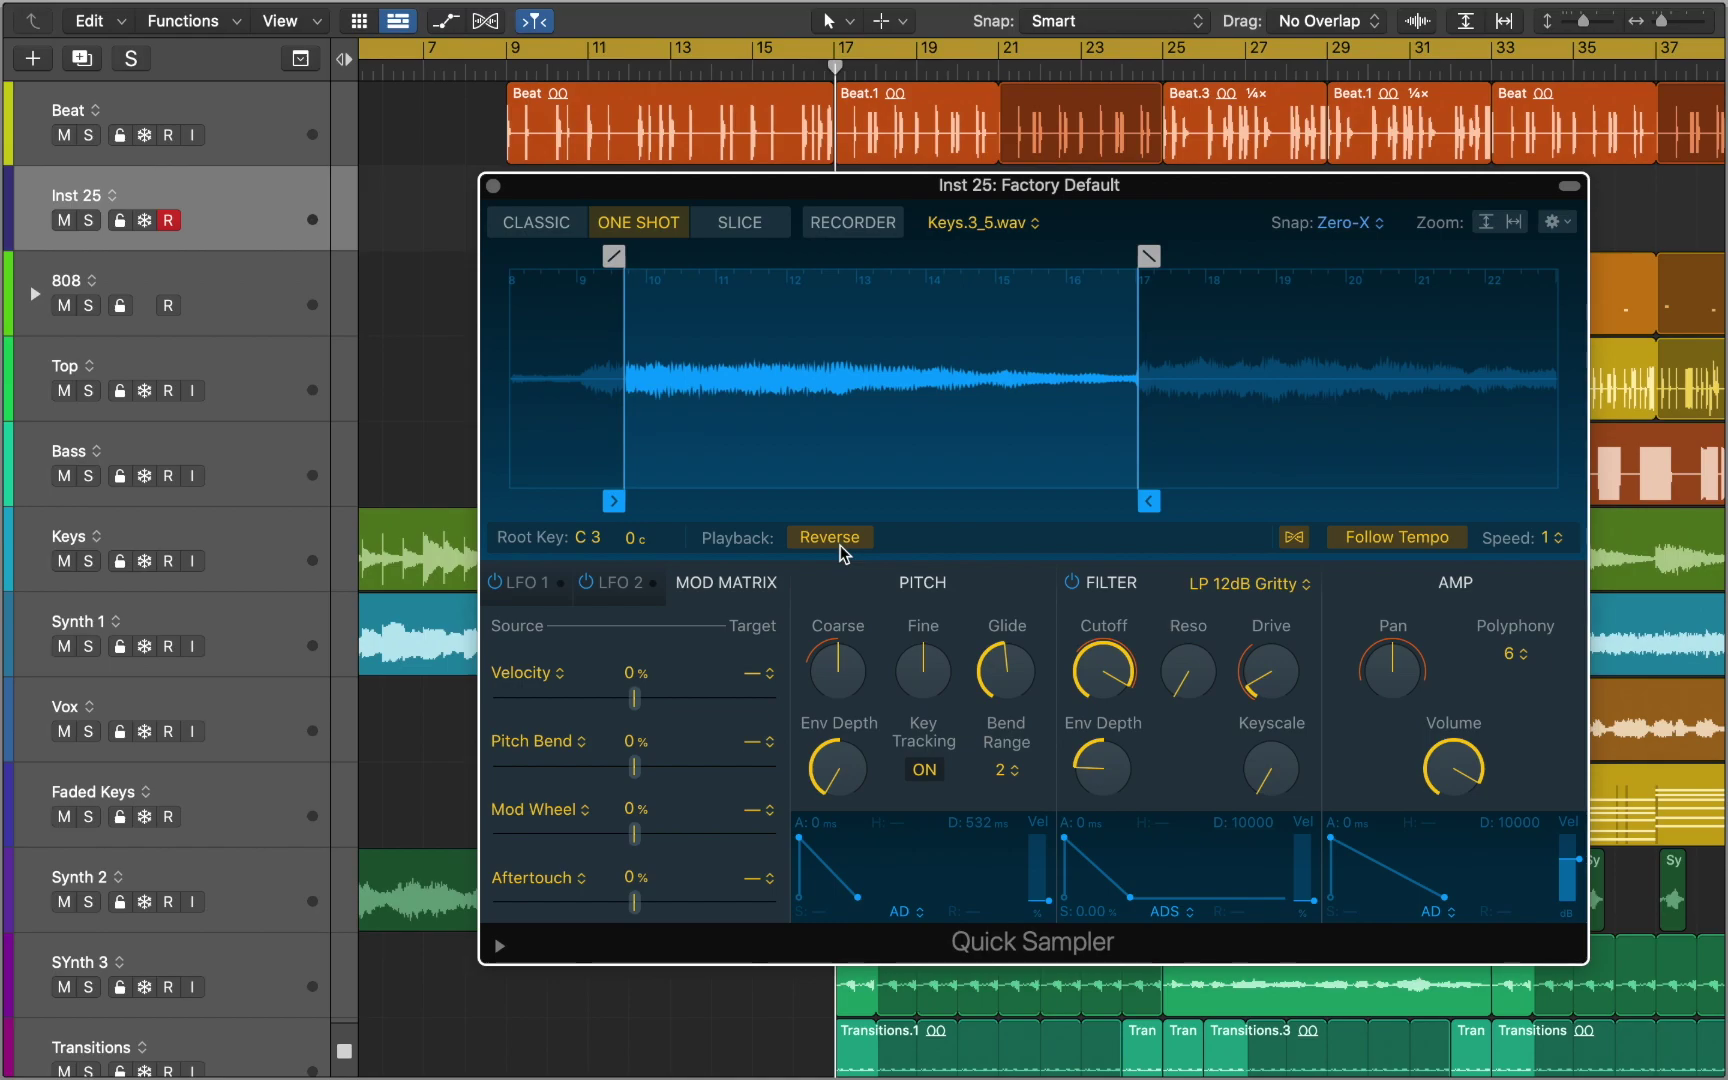
left_click_drag(670, 95, 795, 352)
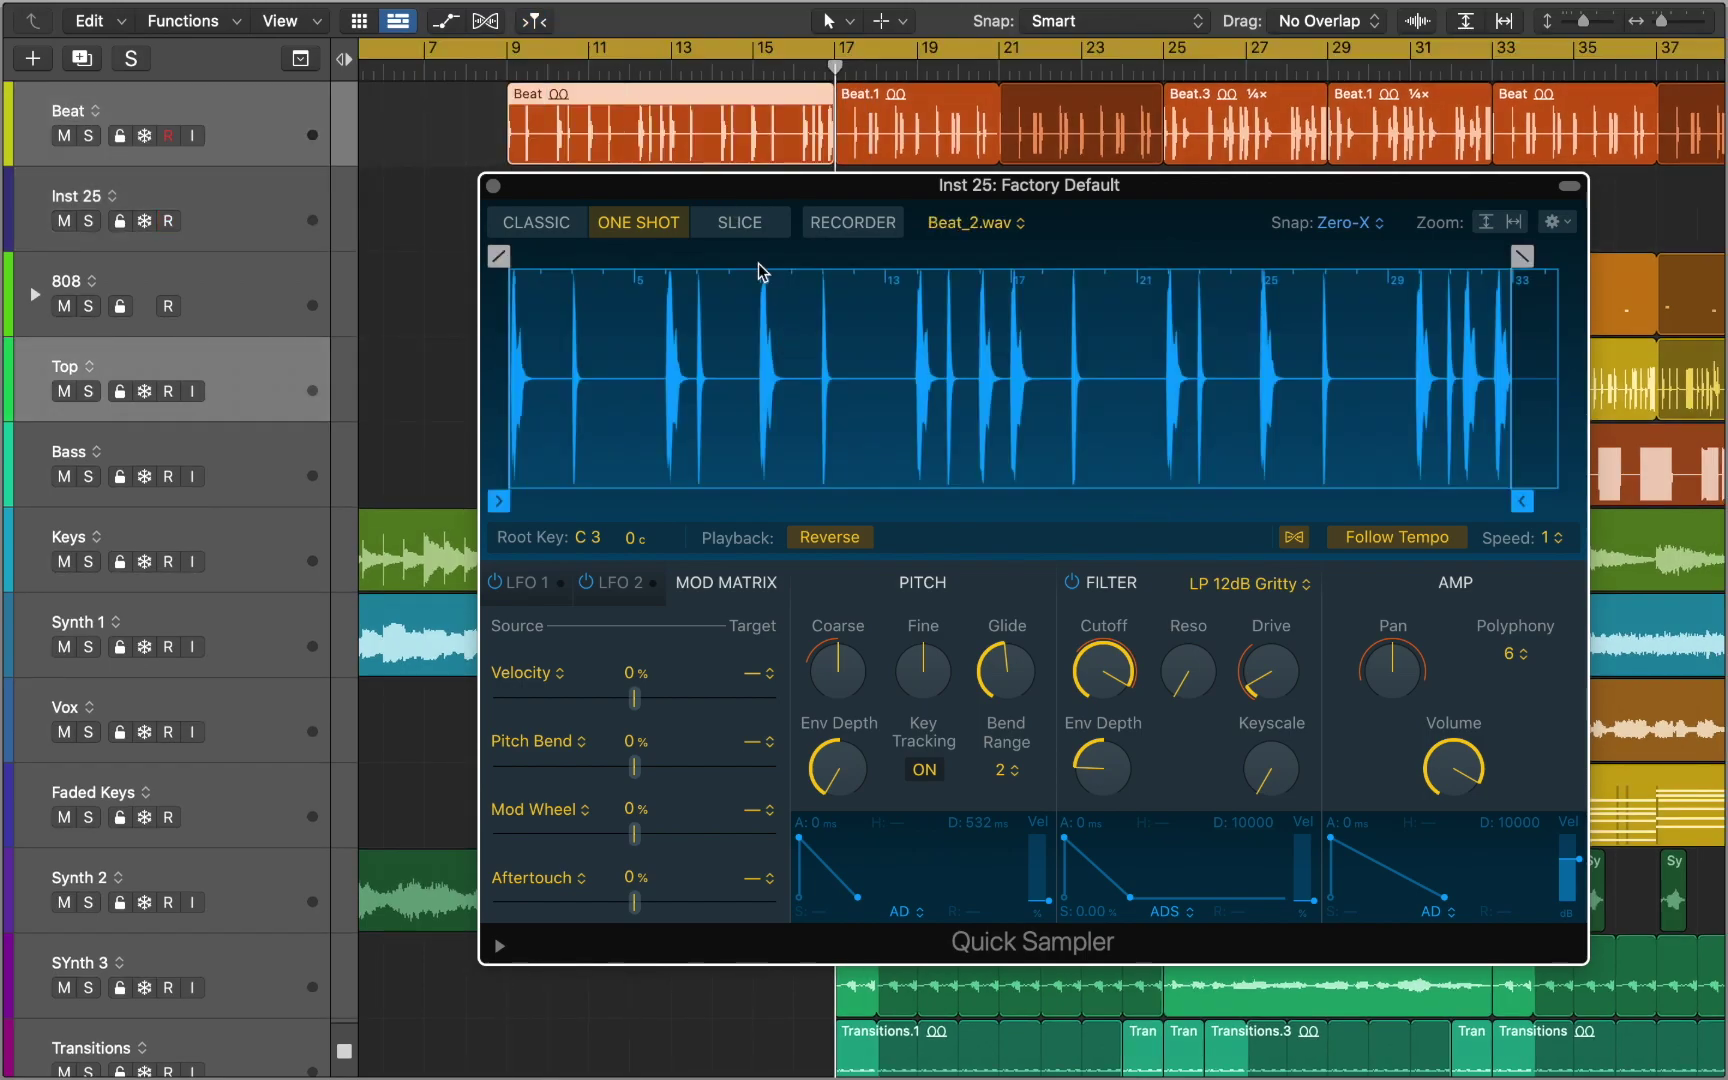
Enter Slice mode, centre the filter envelope depth, and try 1/8 beat and 16 equal divisions
left_click(749, 229)
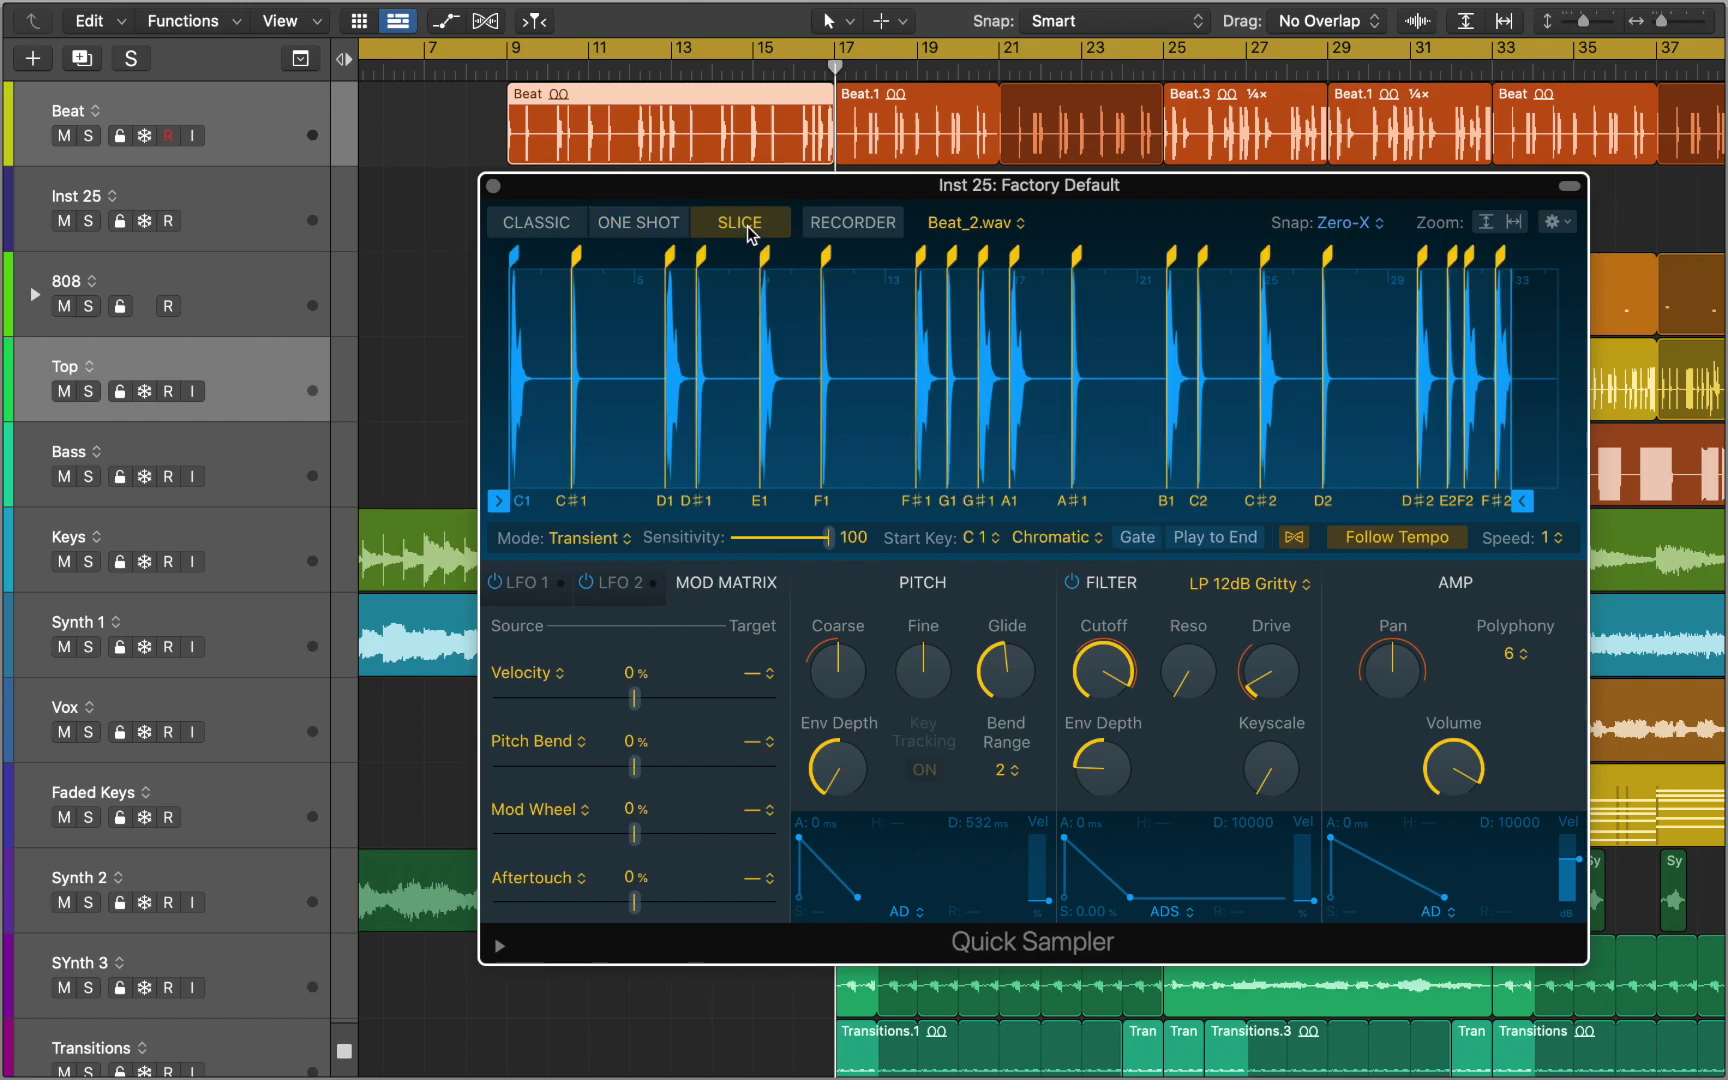
left_click(1102, 762, "alt")
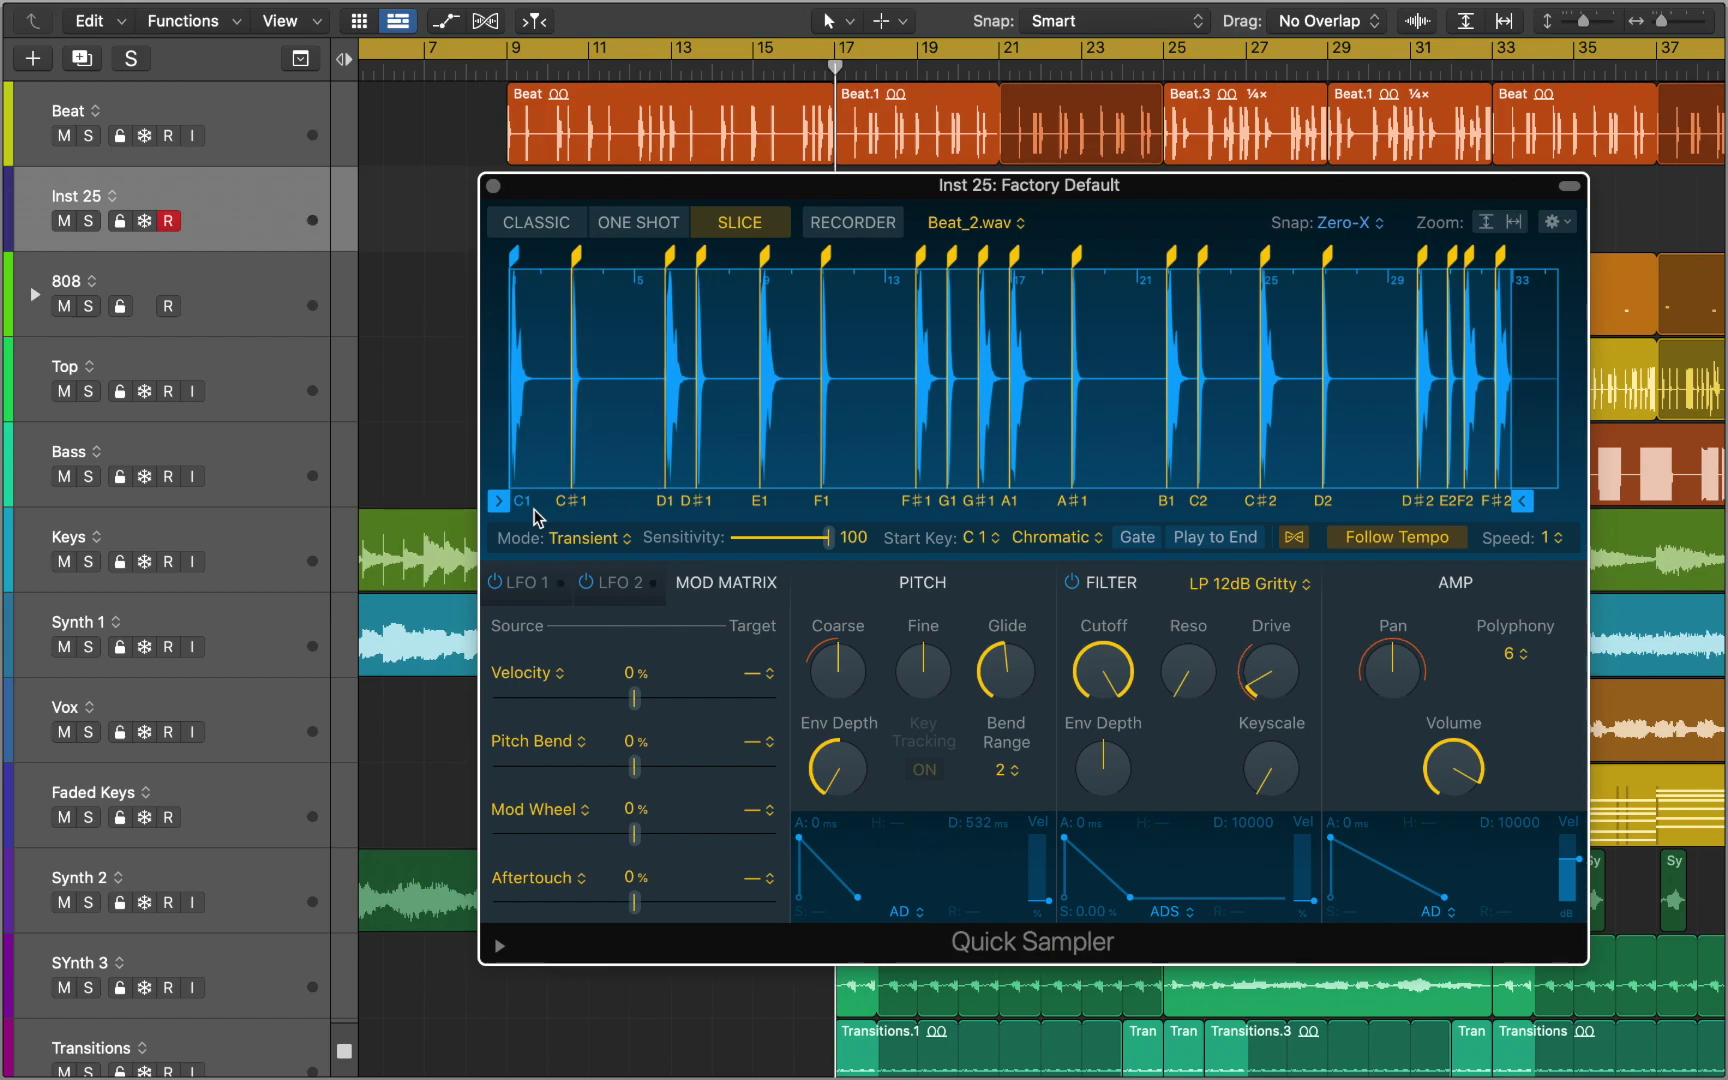
left_click(600, 545)
left_click(600, 566)
left_click(600, 545)
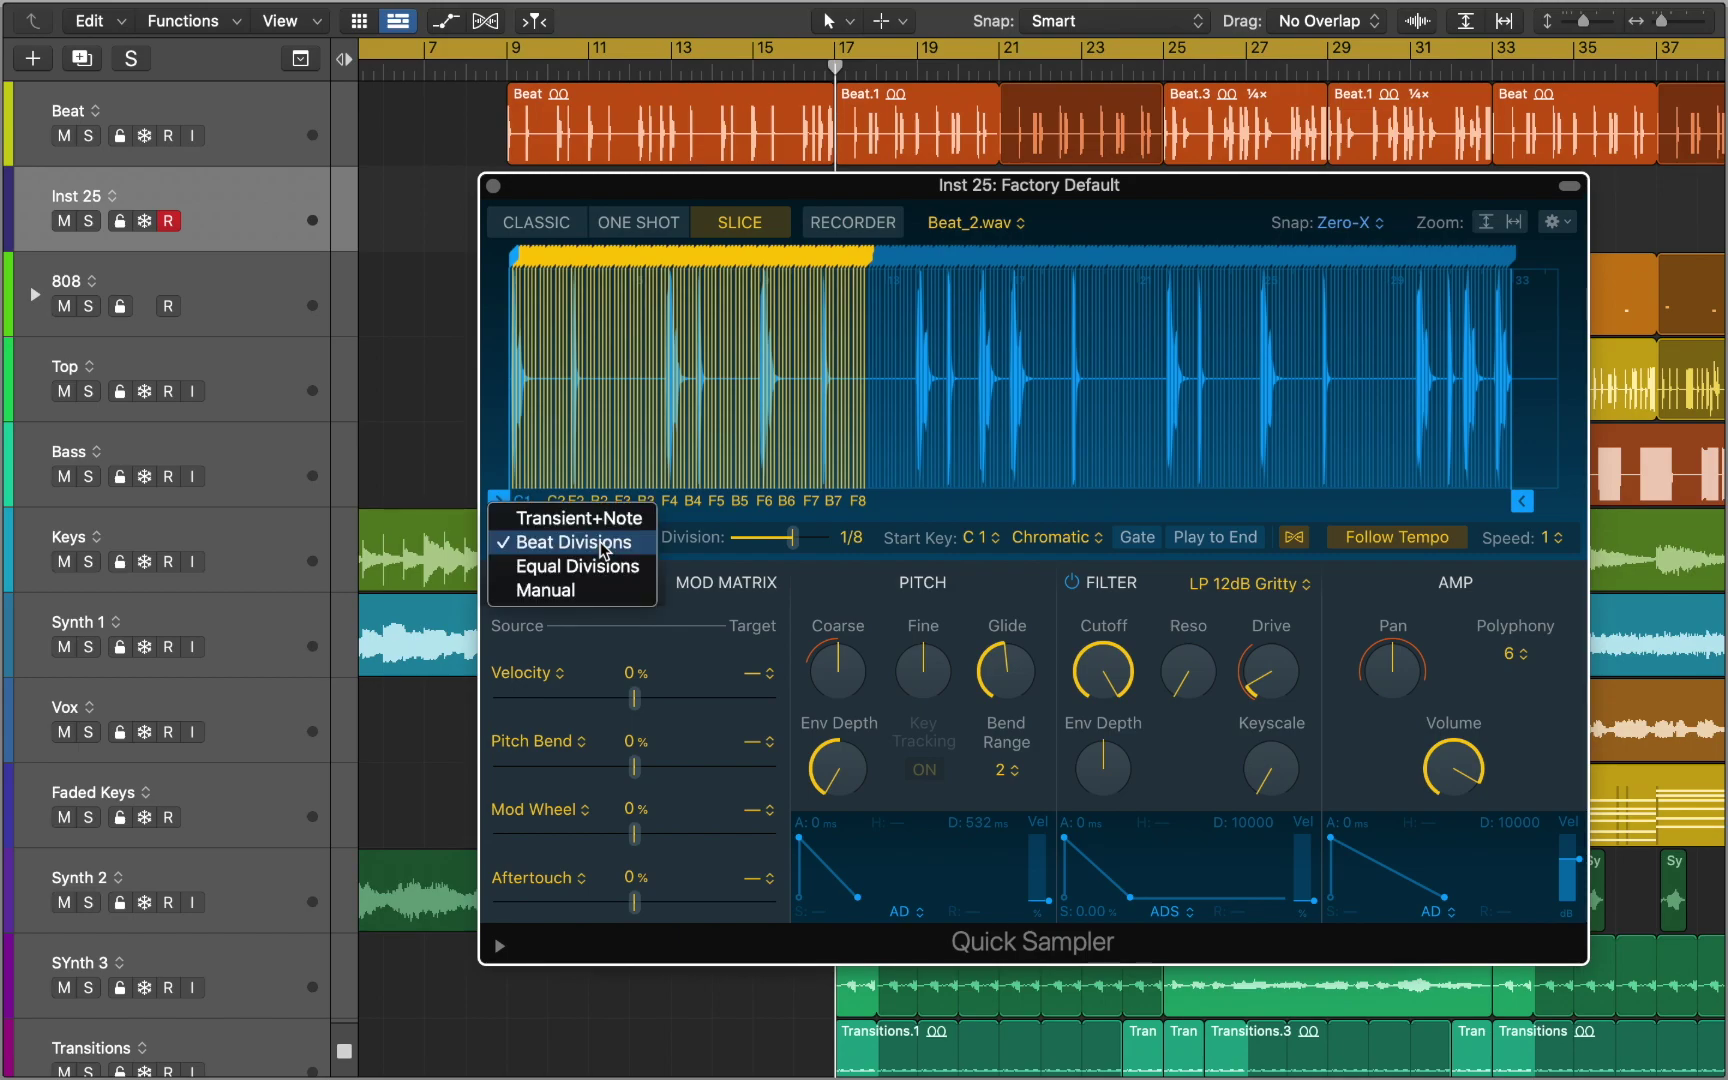
left_click(596, 577)
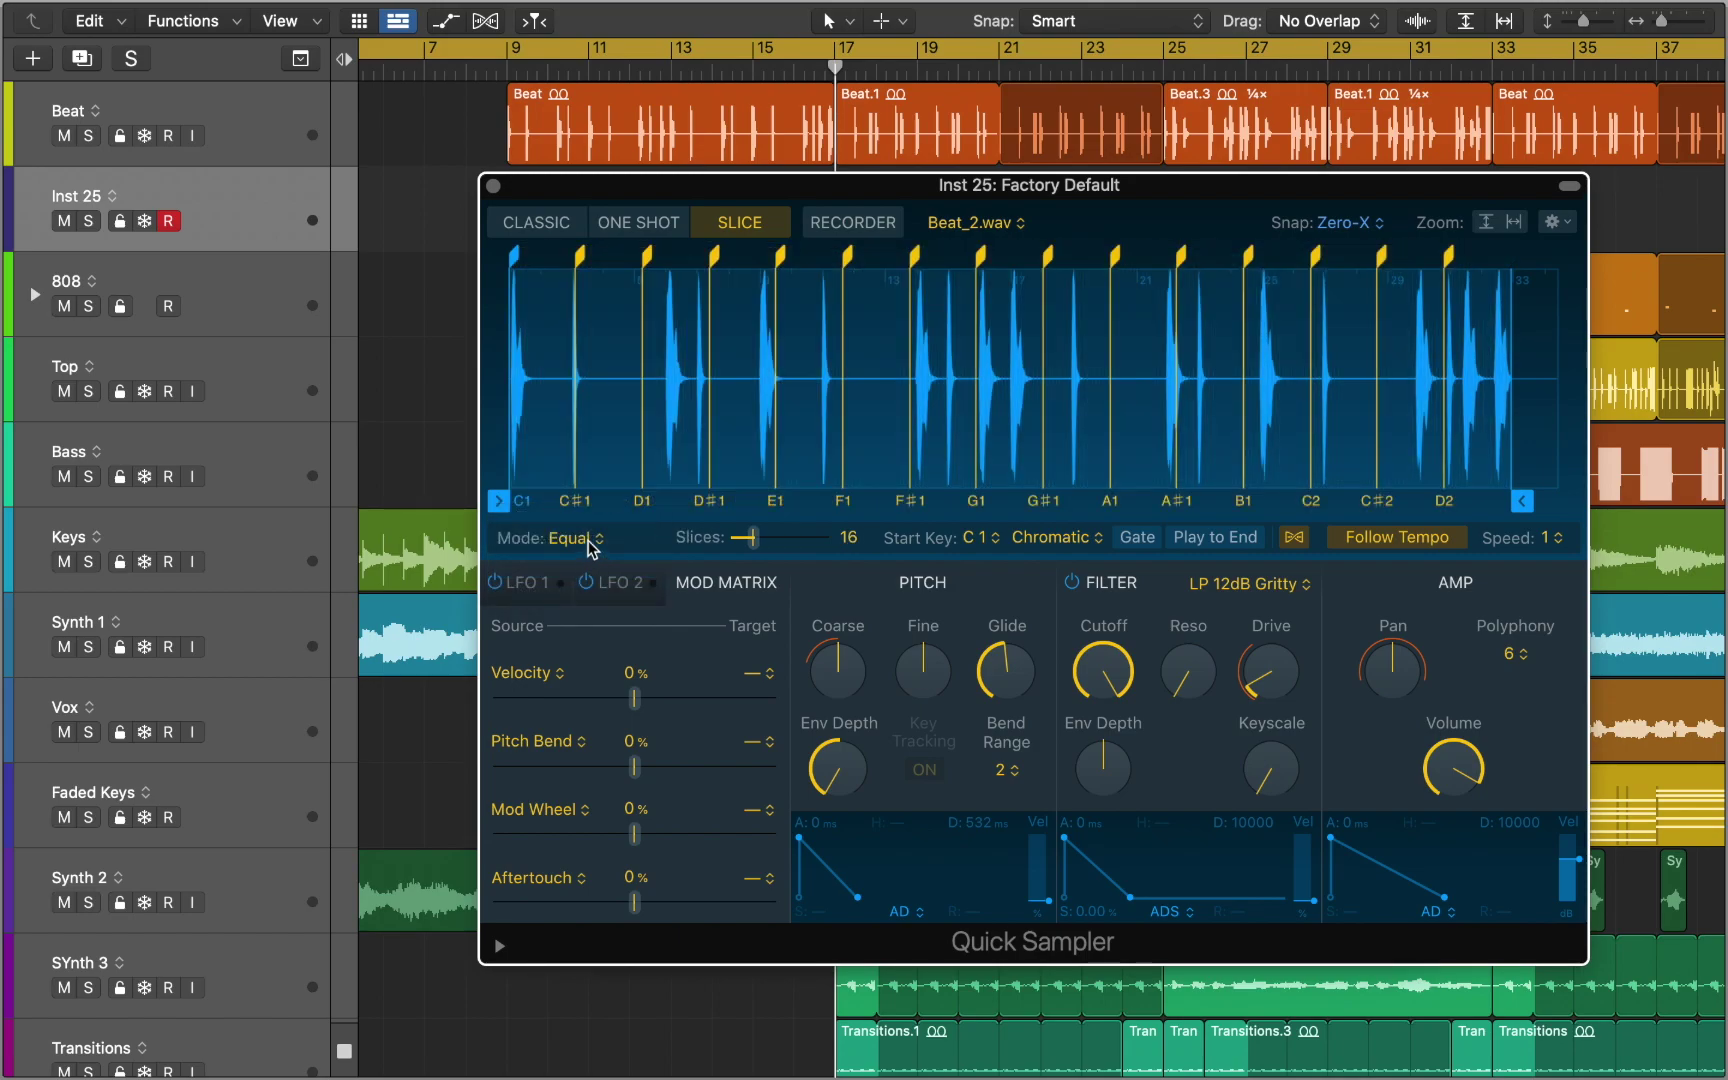
Place slice markers manually, delete the D1 marker, then return to Transient slicing
left_click(593, 542)
left_click(597, 566)
left_click(569, 288)
left_click(658, 286)
left_click(764, 292)
mouse_move(660, 258)
left_mouse_down()
mouse_move(713, 247)
mouse_move(664, 257)
left_mouse_up()
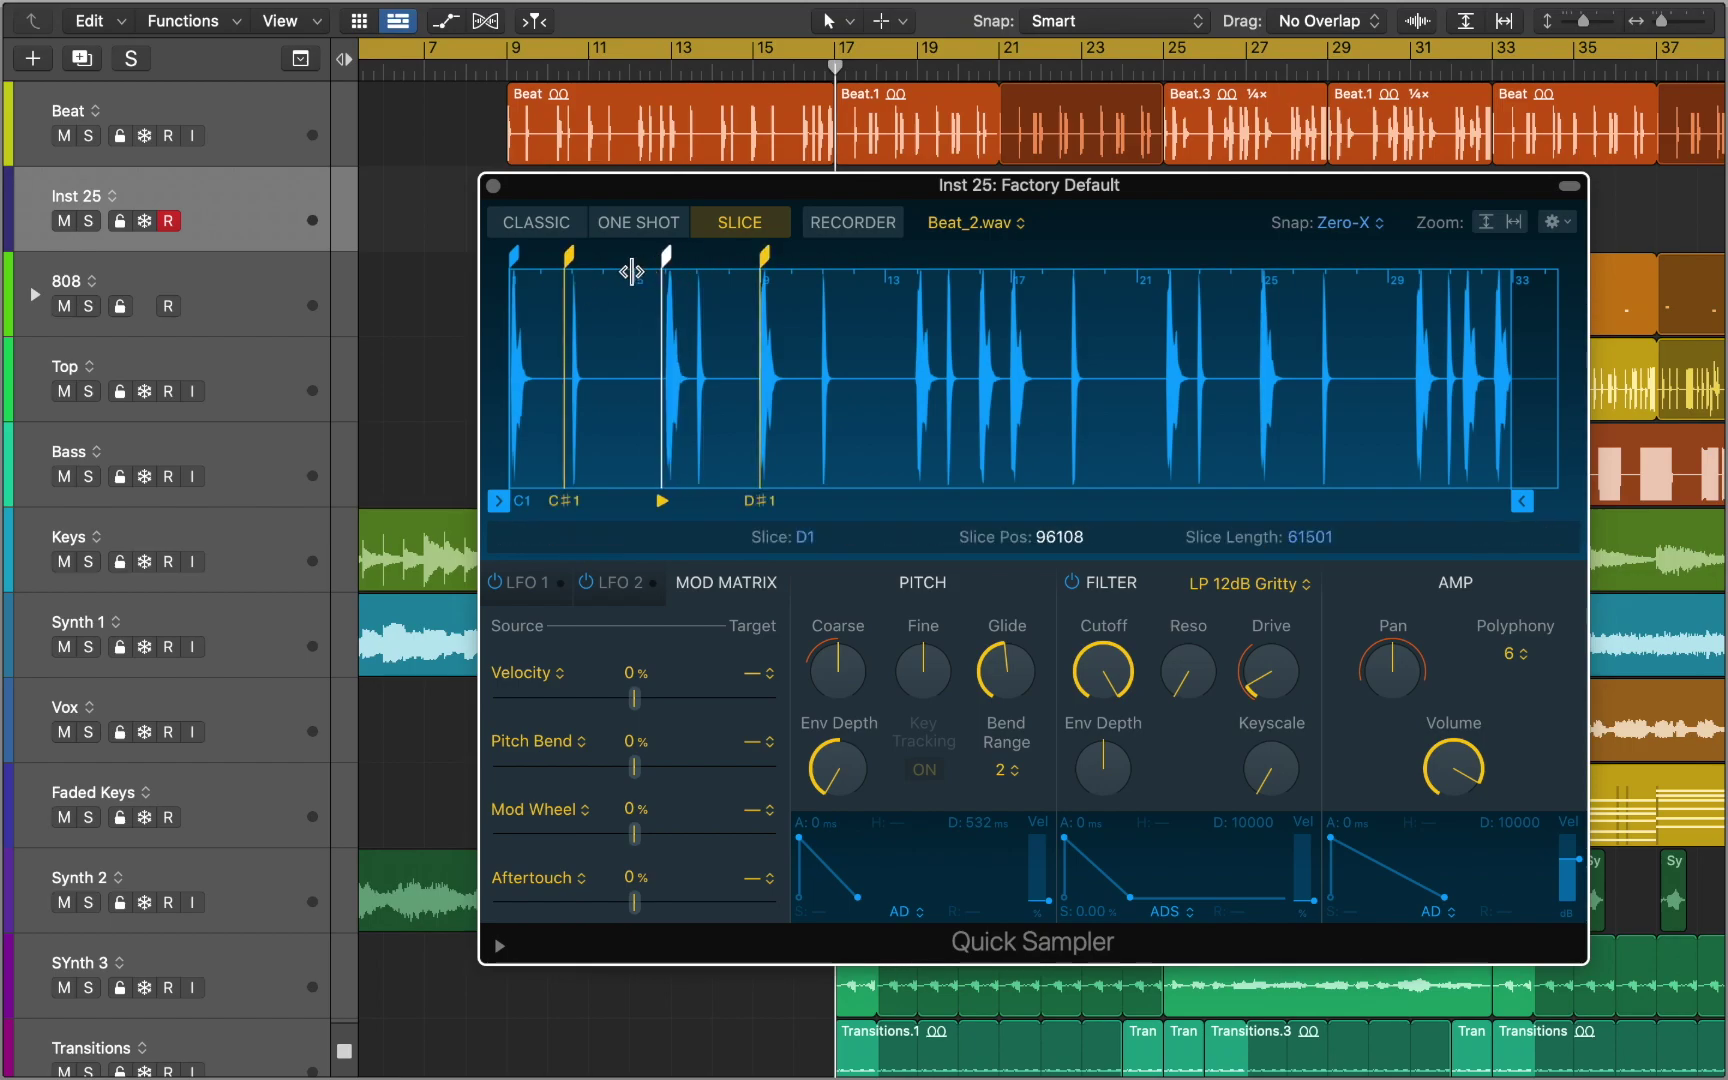
right_click(669, 260)
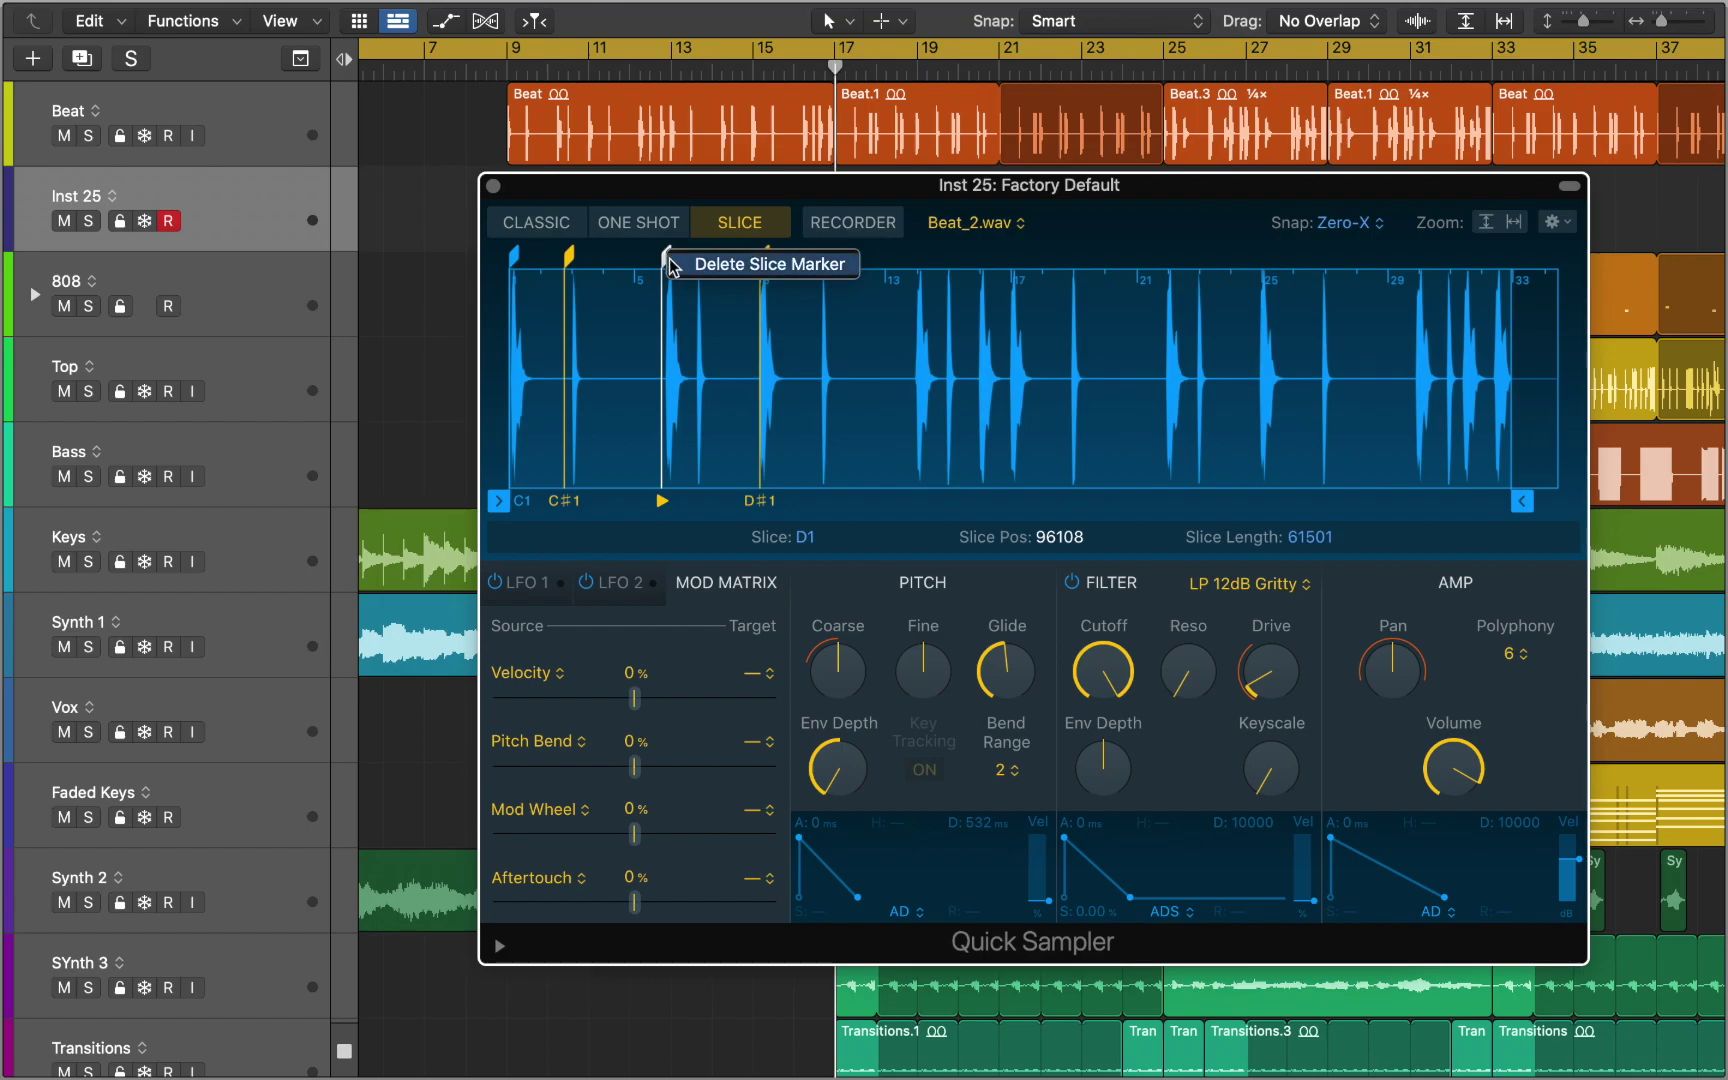
left_click(720, 264)
left_click(596, 539)
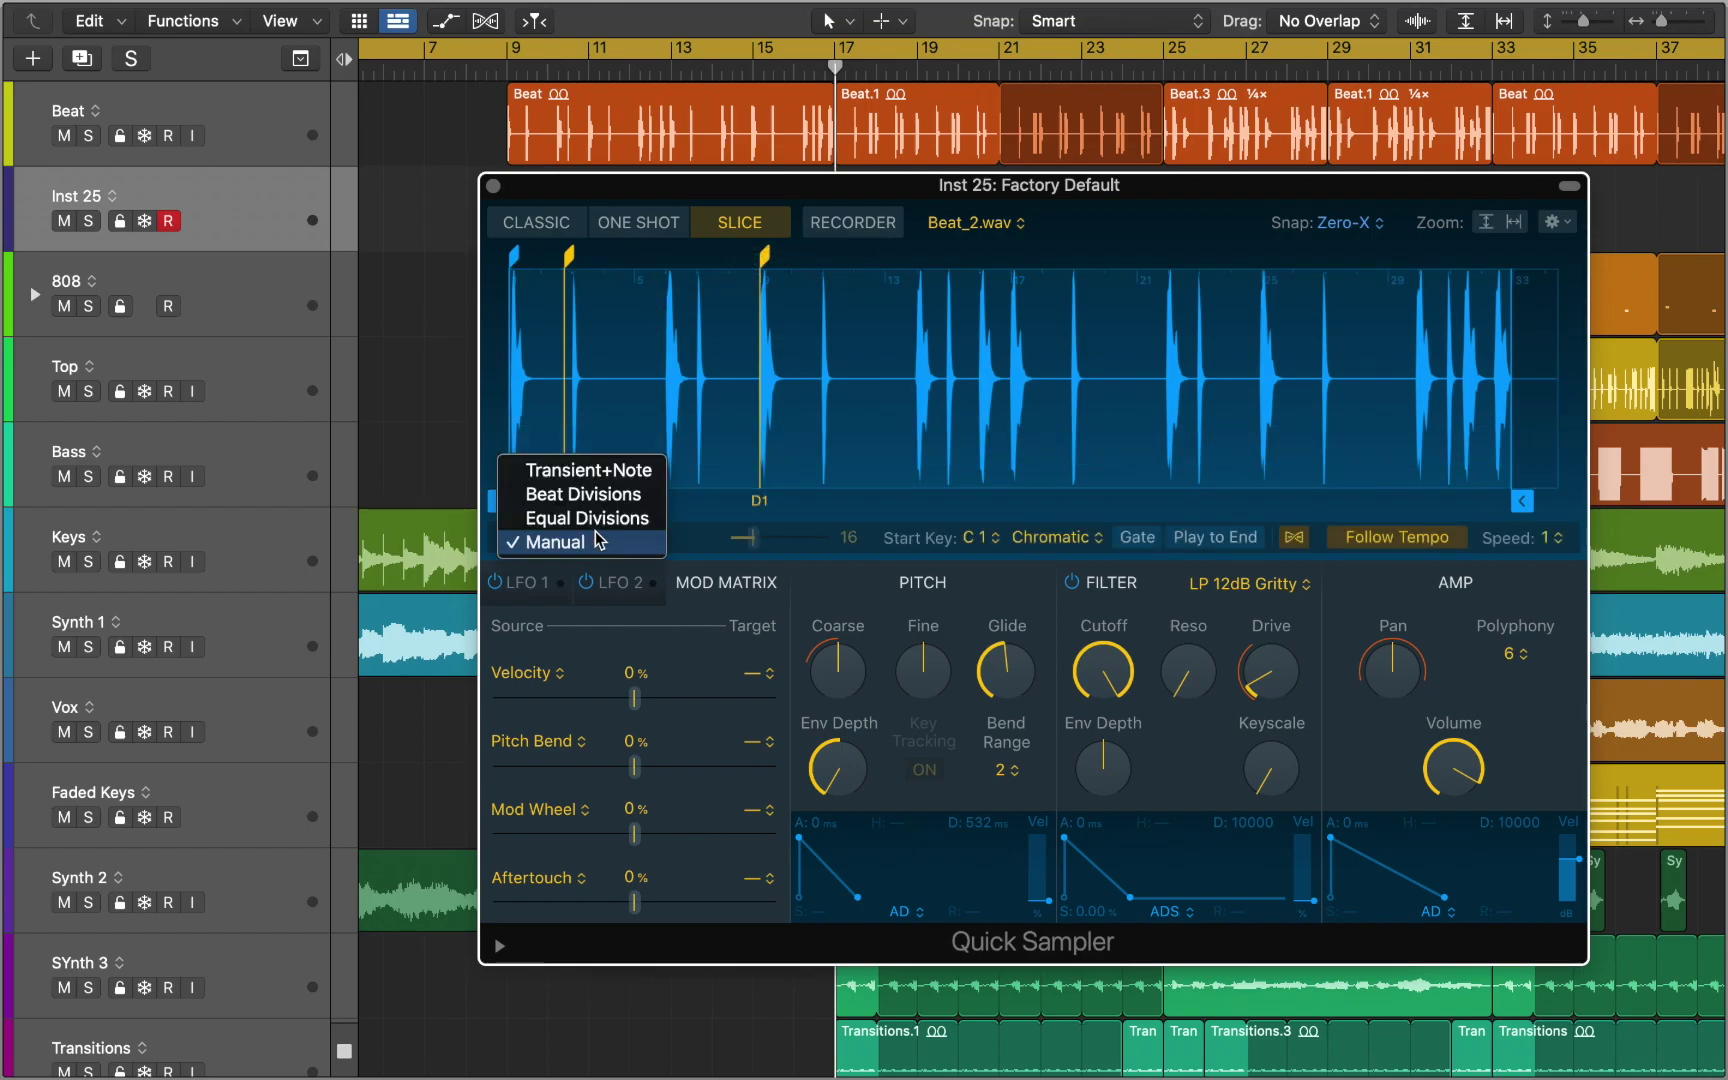
left_click(590, 470)
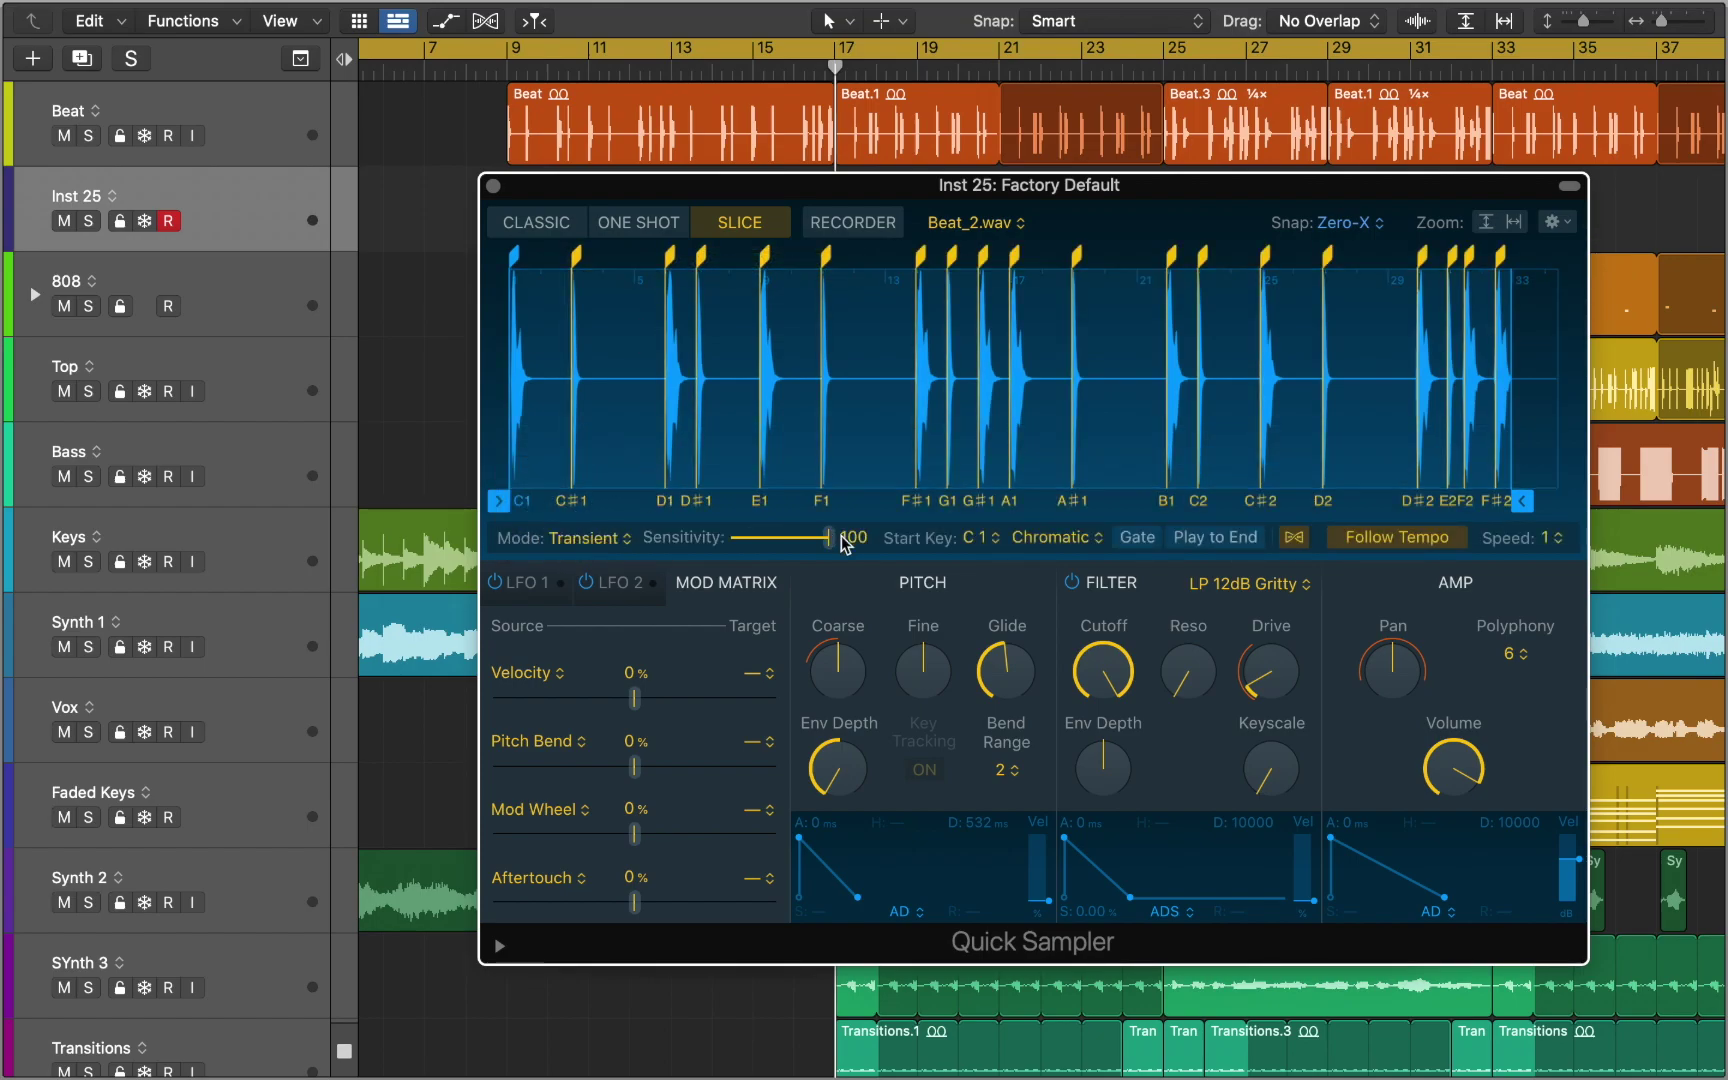
Set slice sensitivity to 100, map slices to white keys (C1–G3), and enable Gate and Play to End
left_click_drag(838, 543, 800, 556)
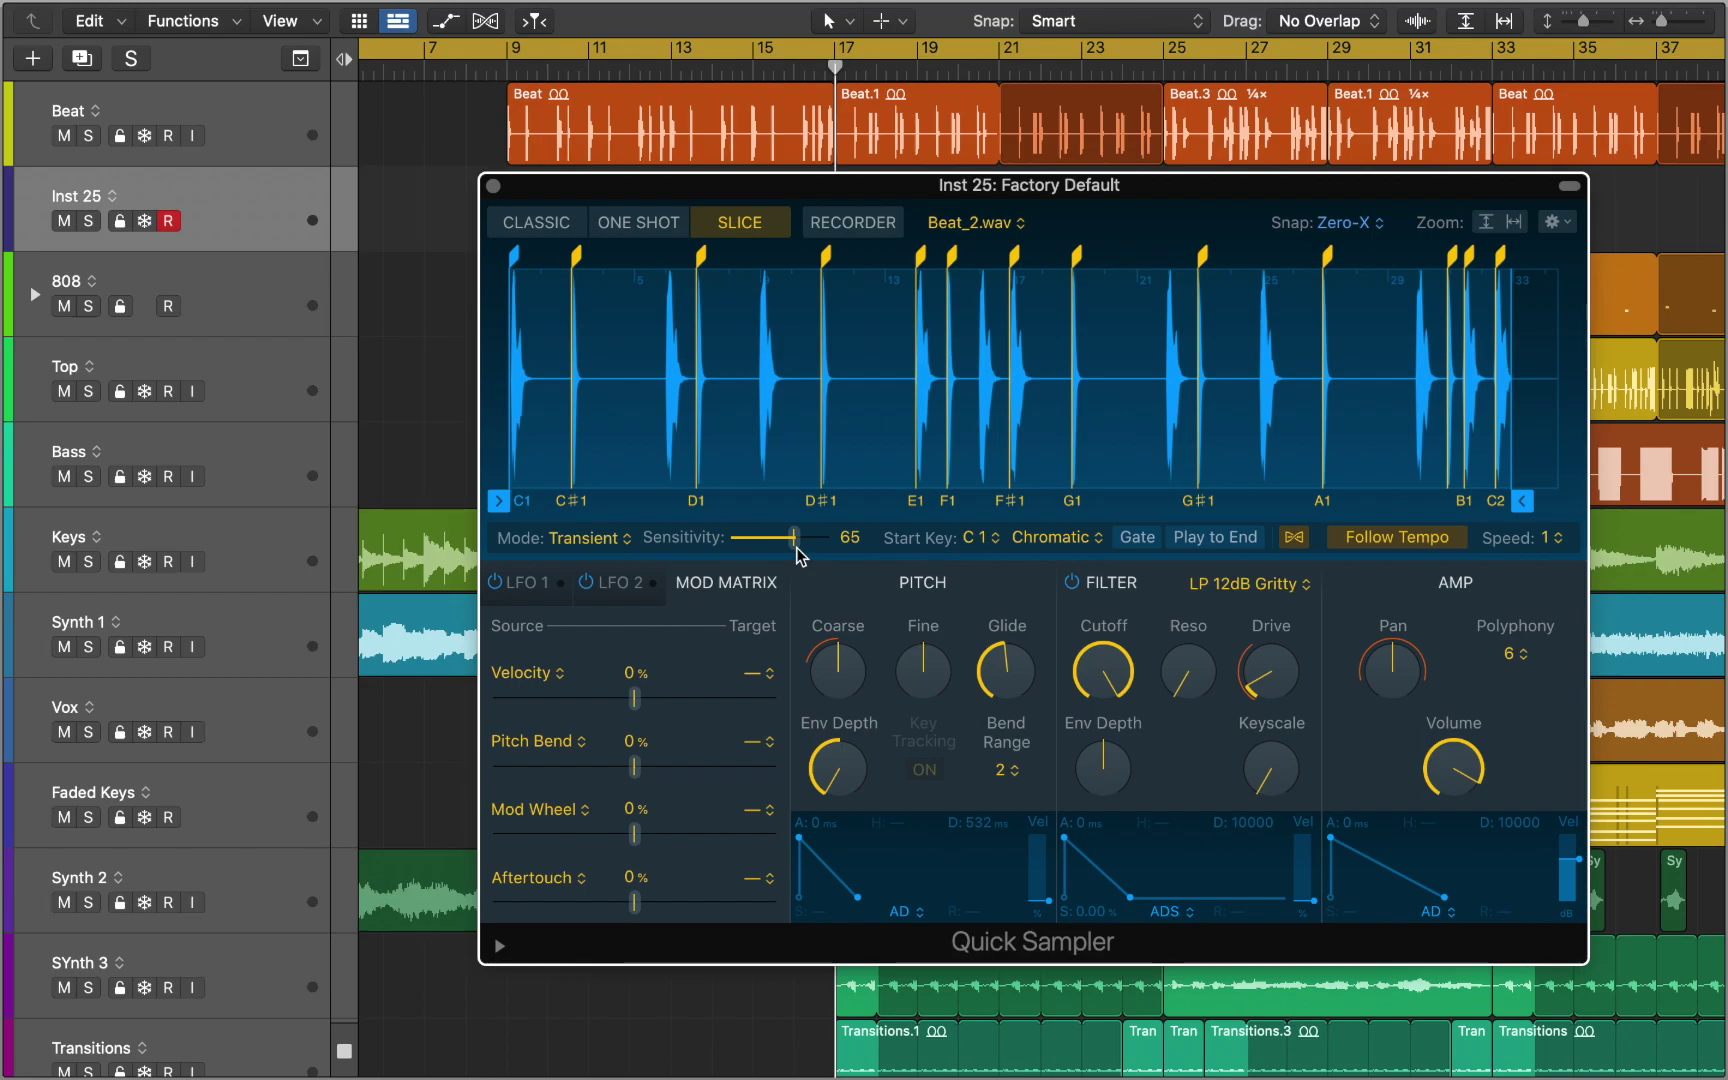
left_click_drag(798, 556, 856, 566)
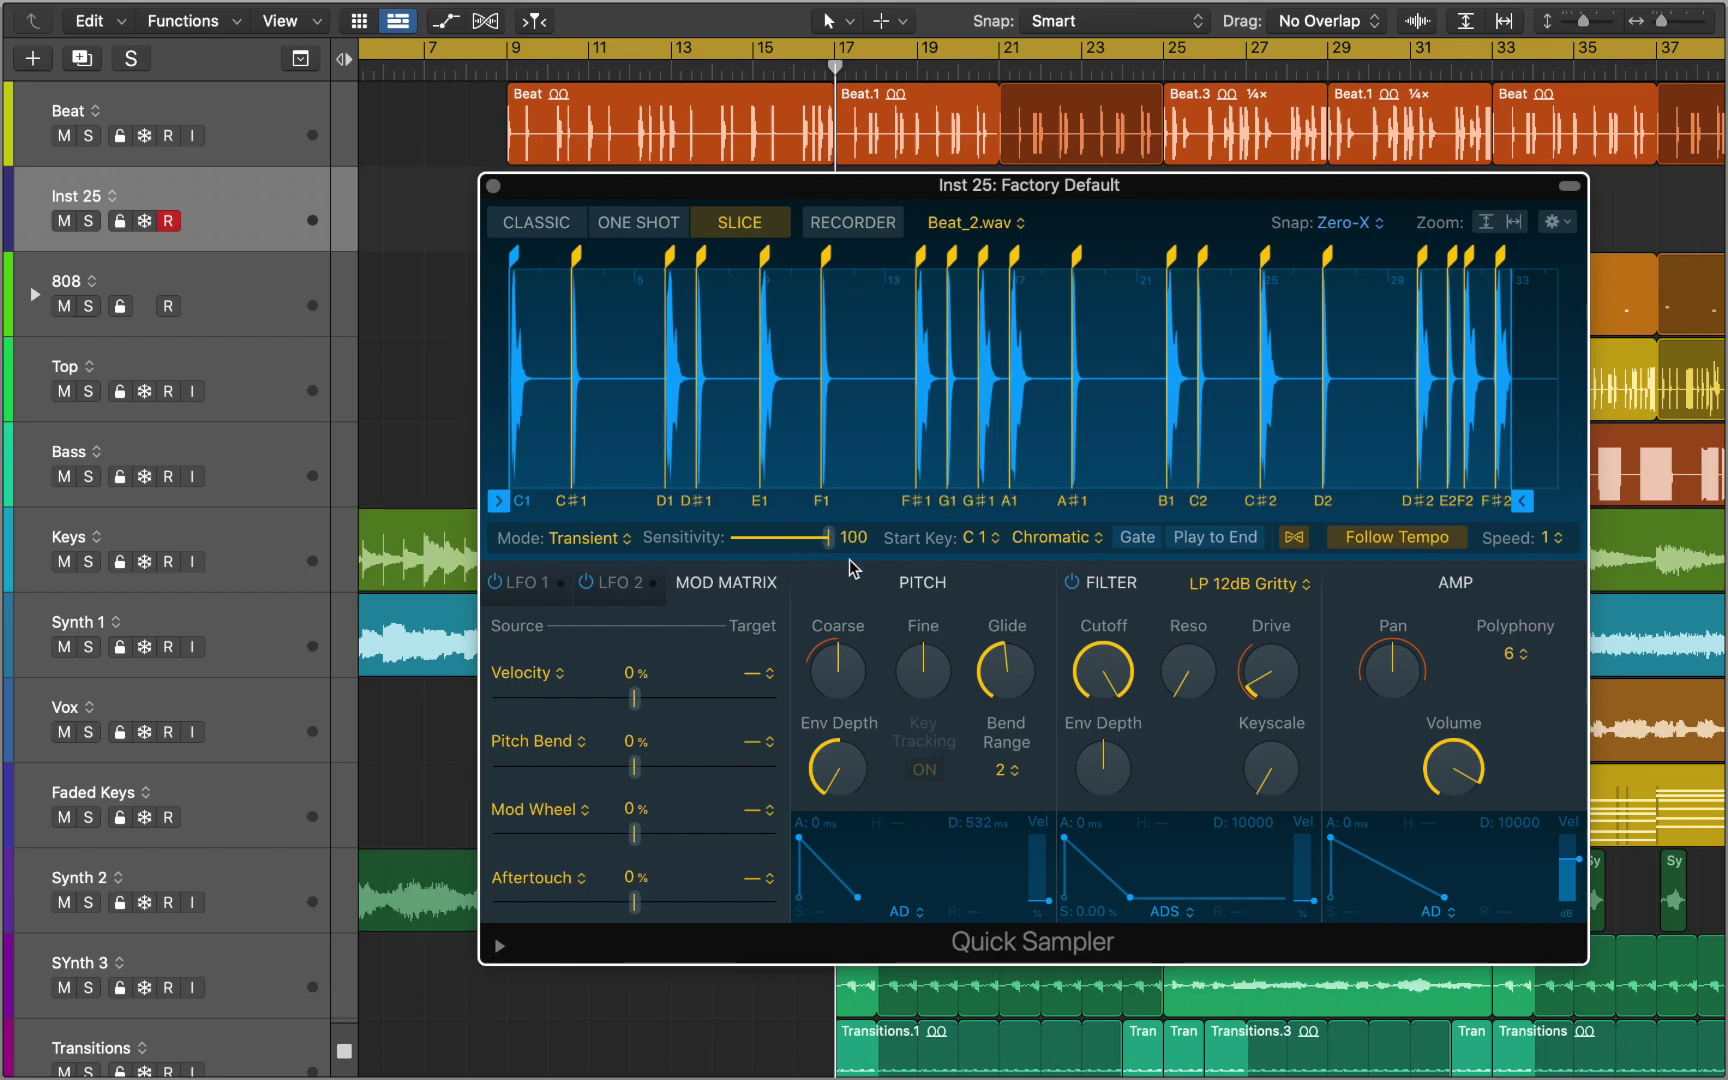
left_click(1058, 540)
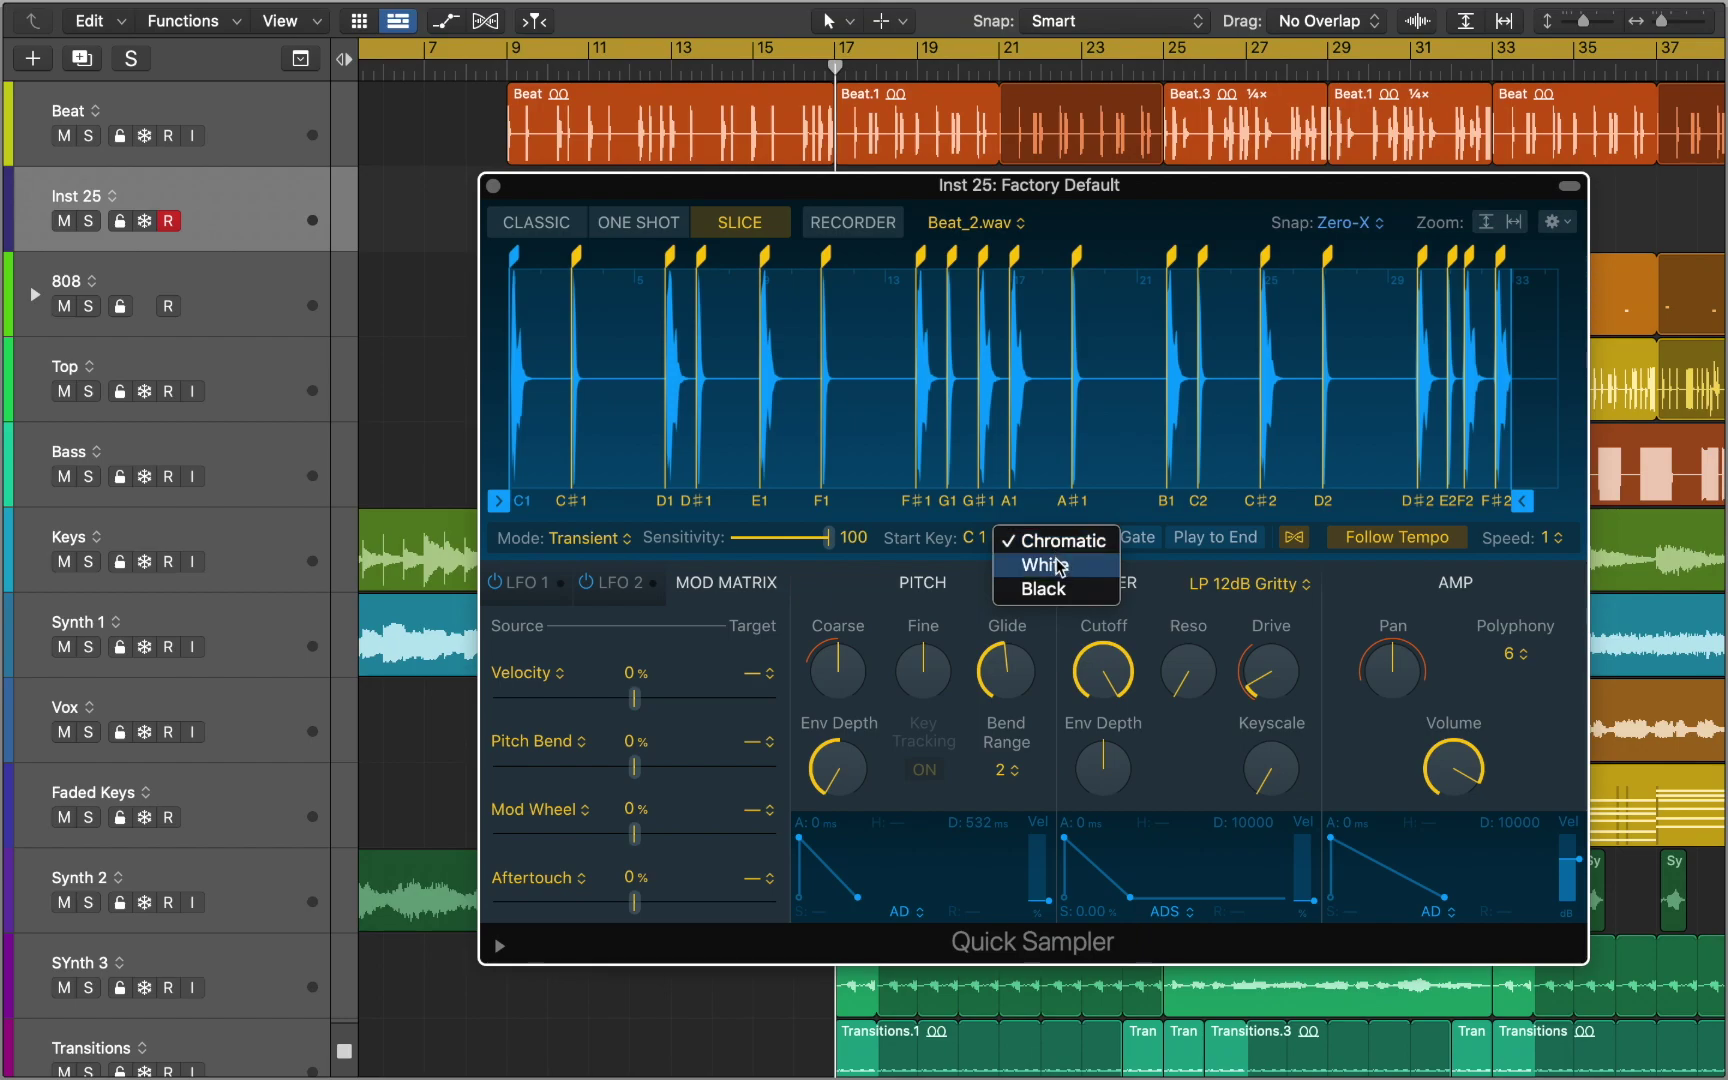
left_click(1058, 566)
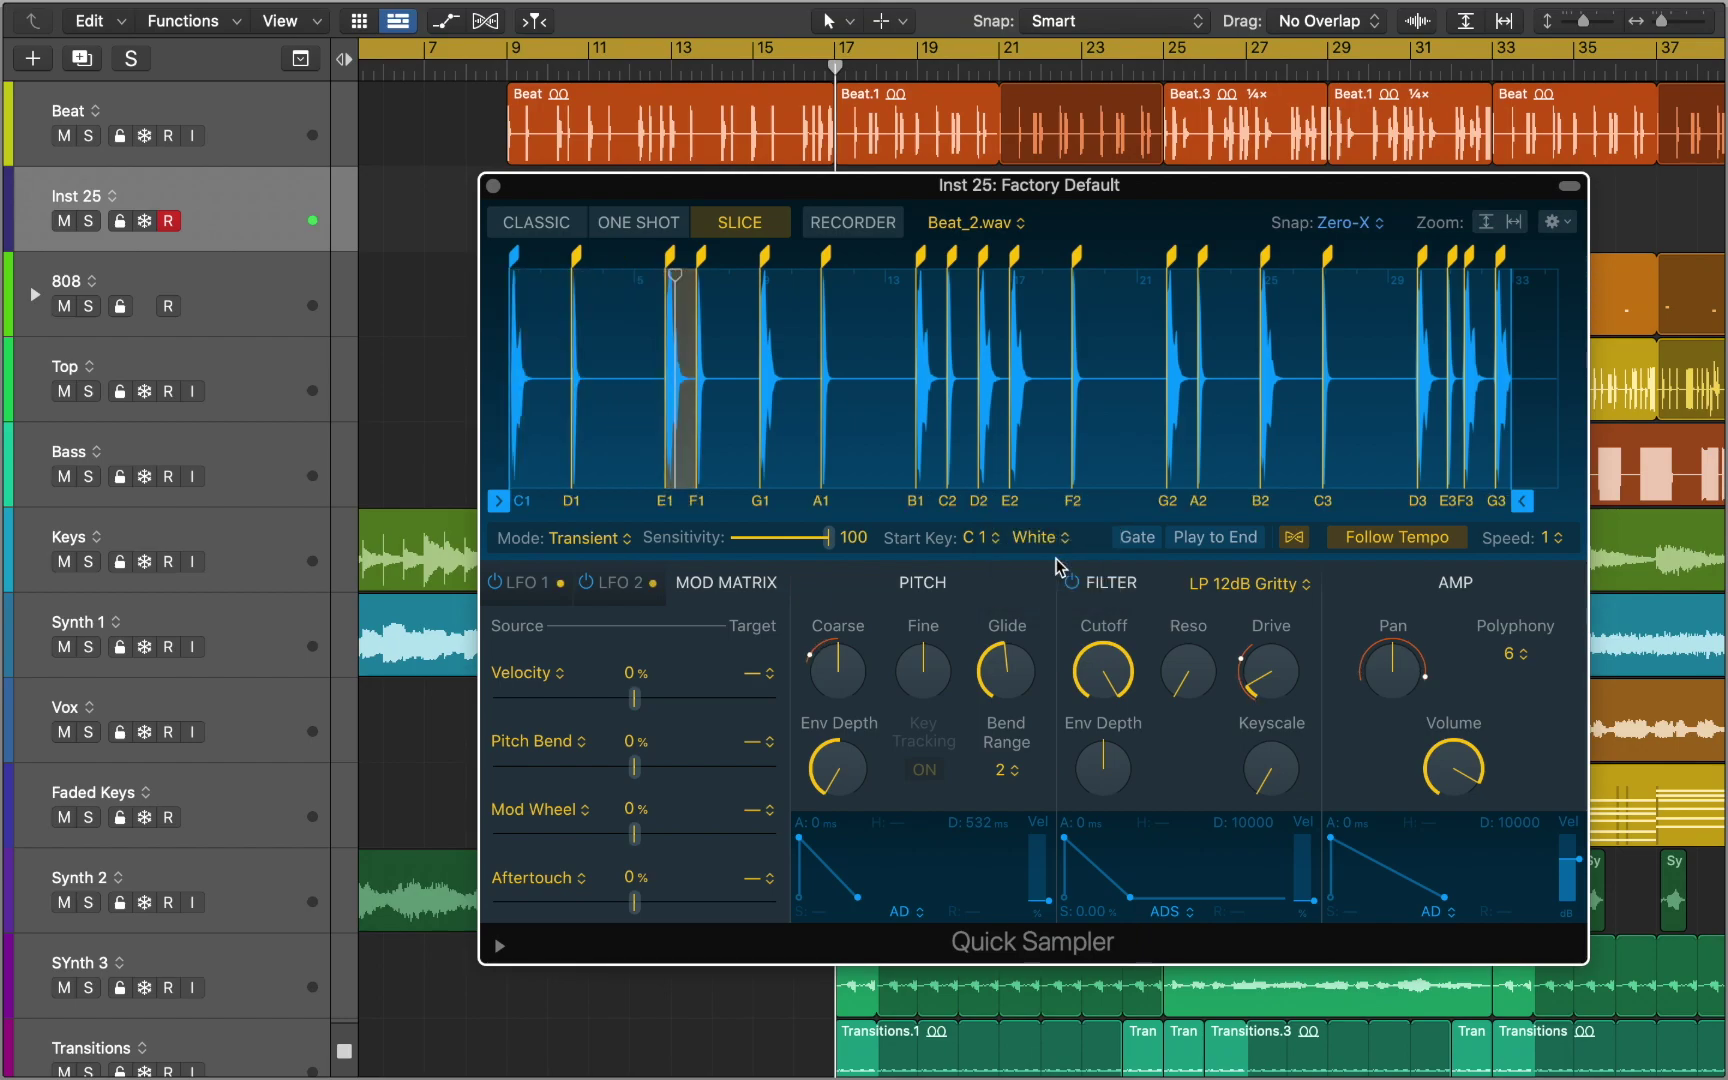
left_click(1123, 546)
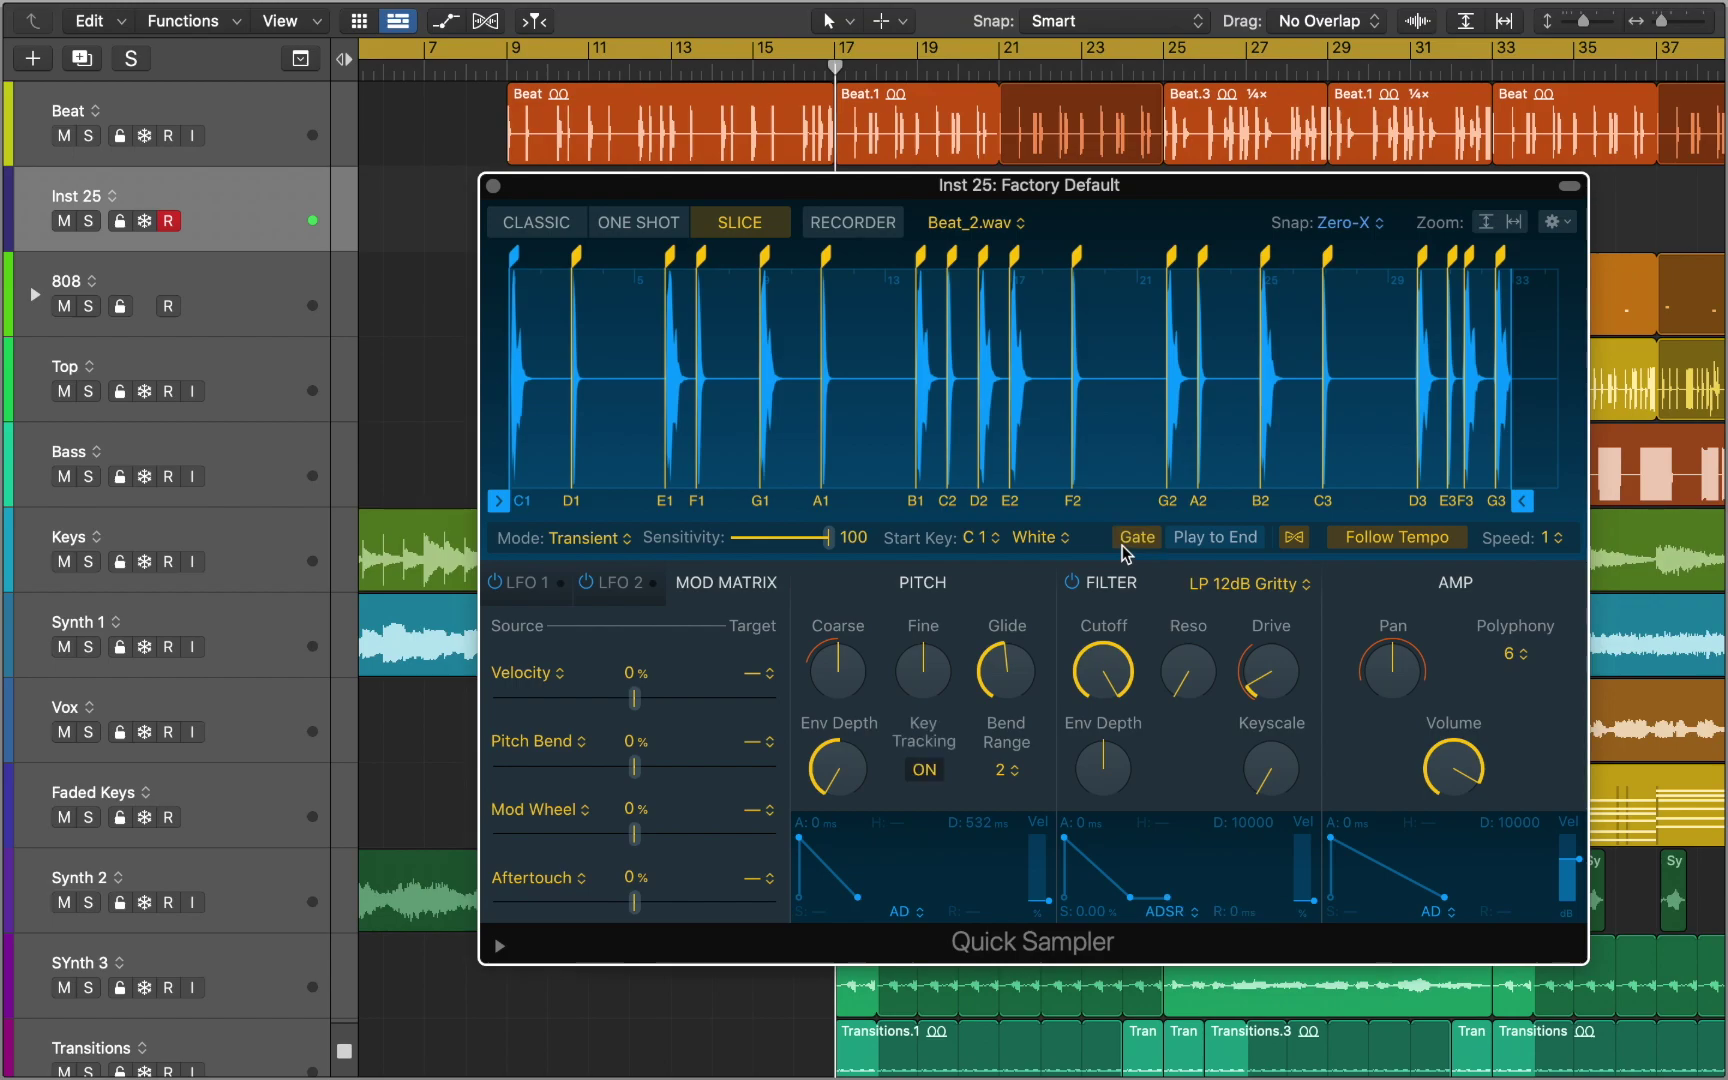
left_click(1183, 548)
Create a Beat_2 Drum Machine Designer track from the slices and select its kick pad
right_click(858, 460)
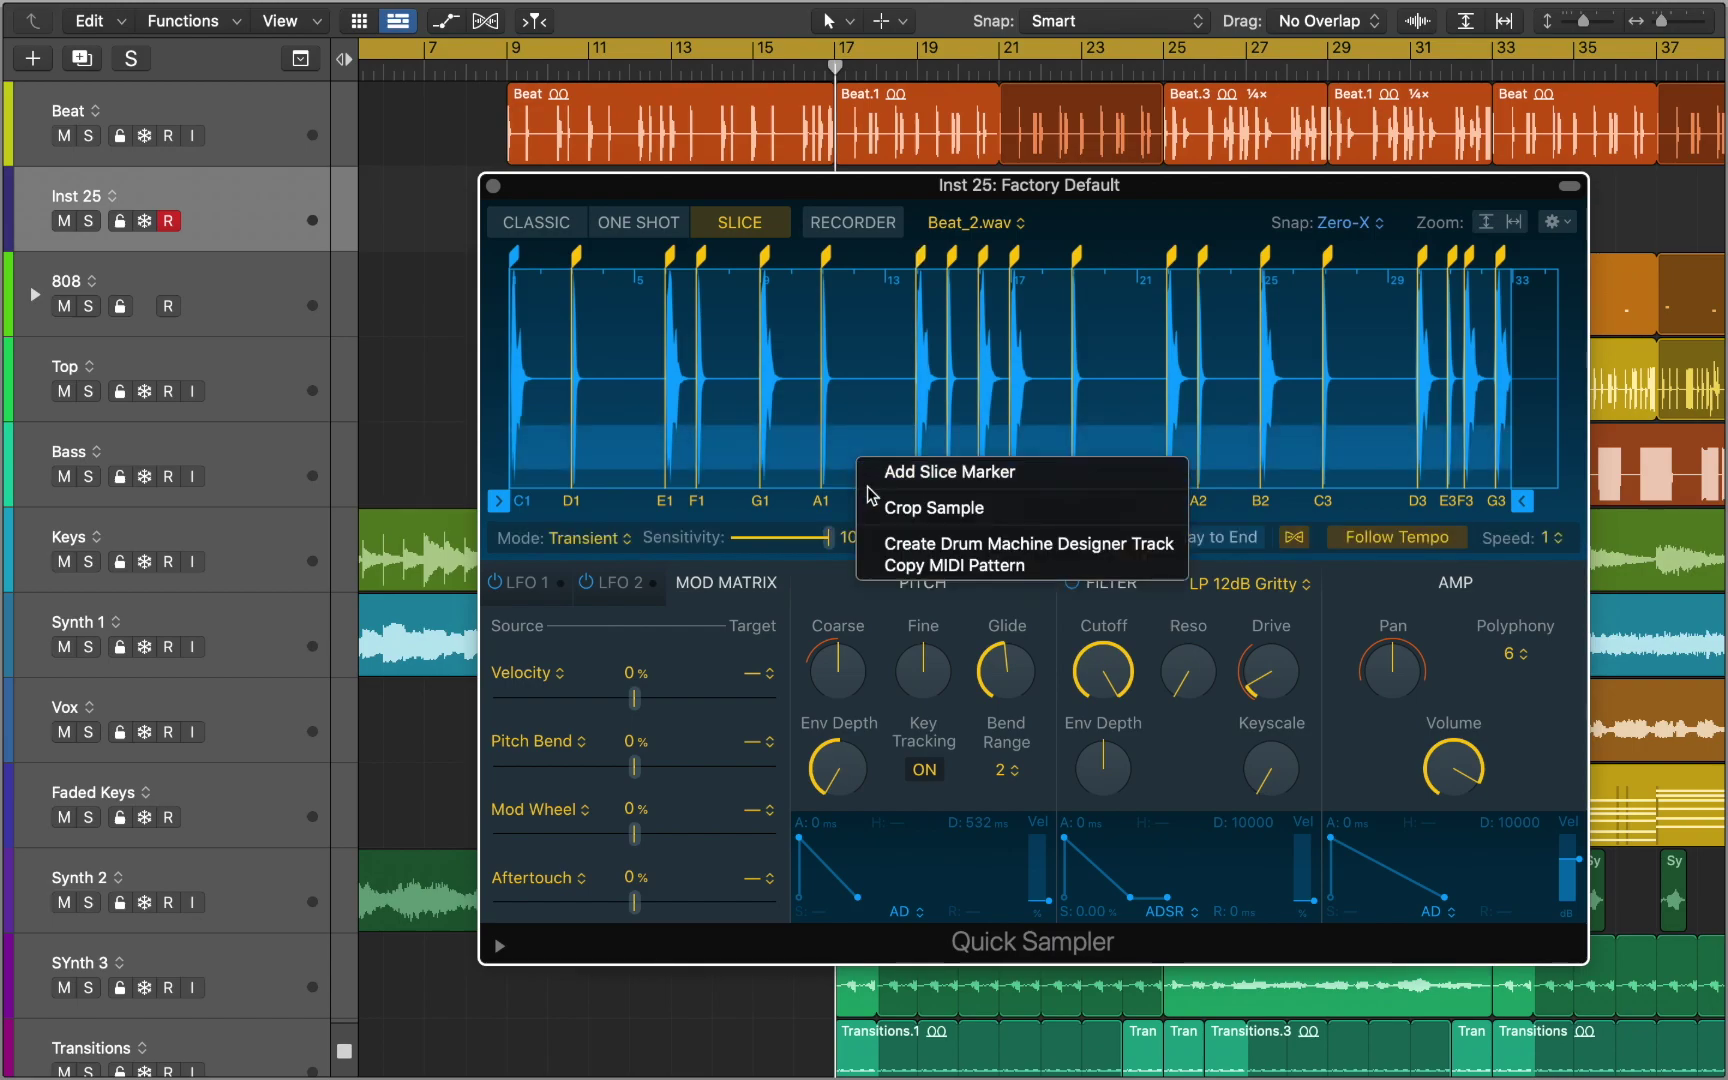
left_click(893, 545)
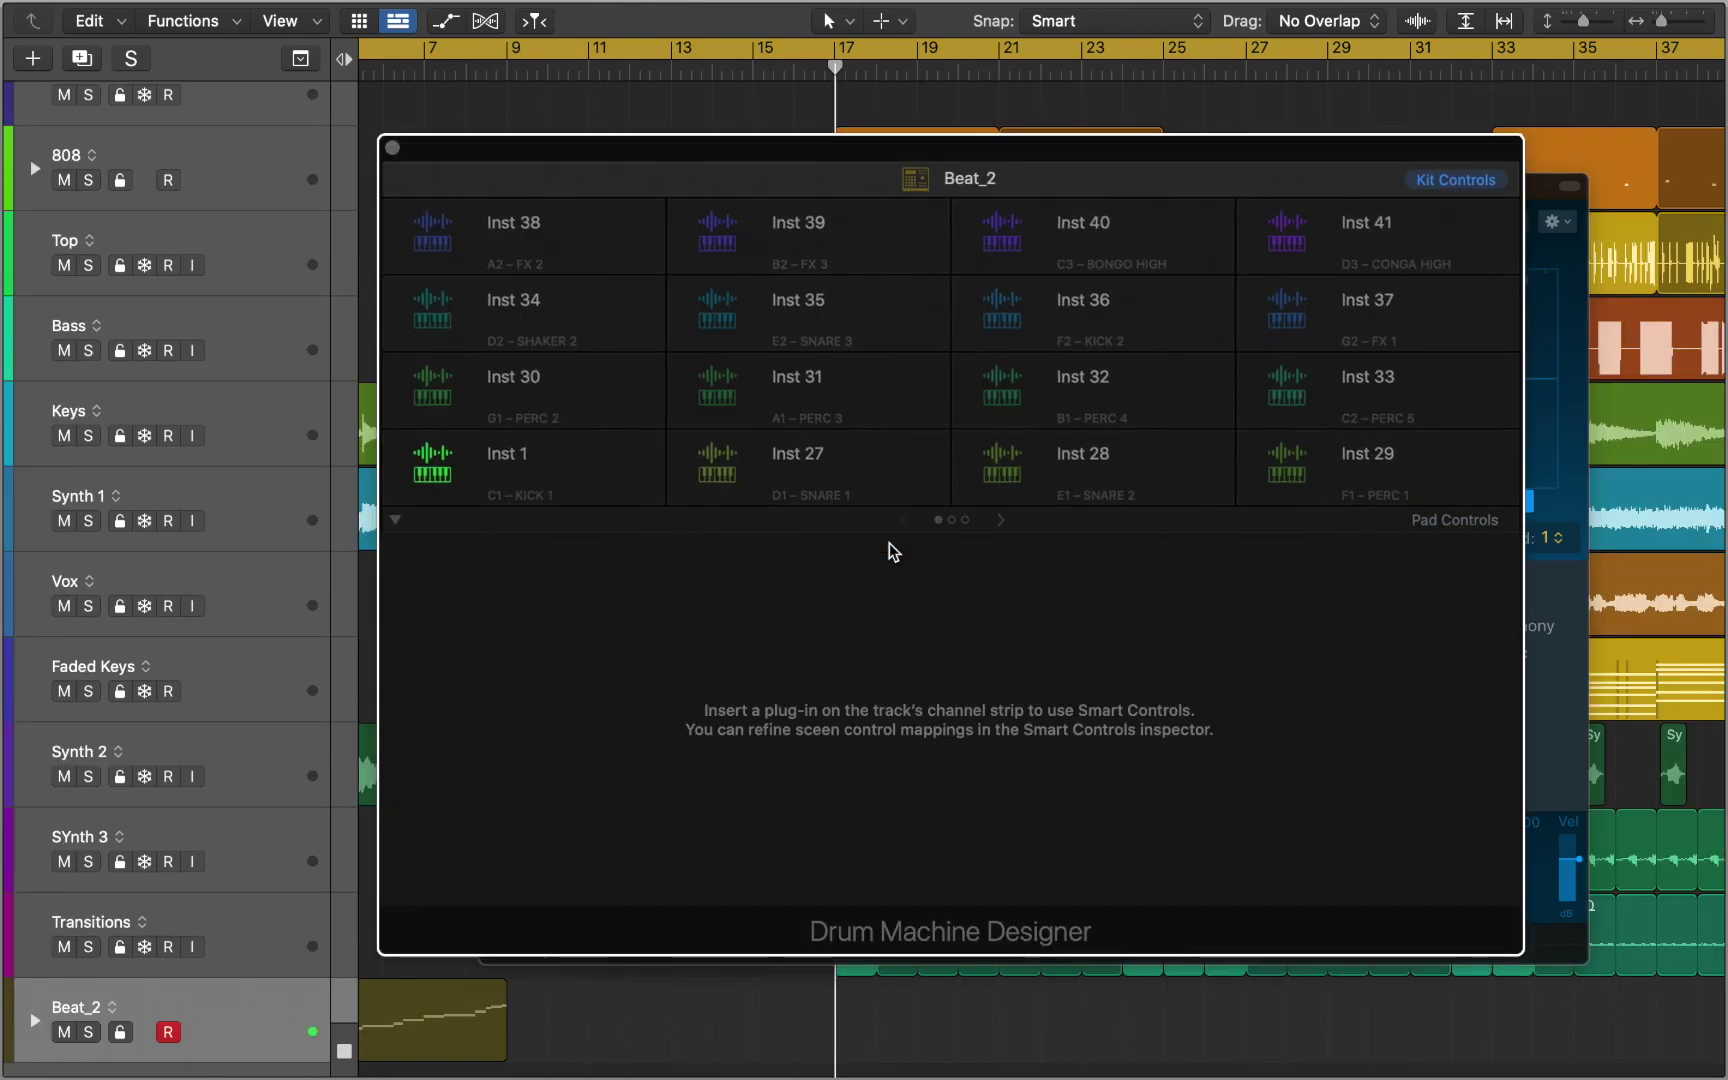
left_click(586, 482)
key("i")
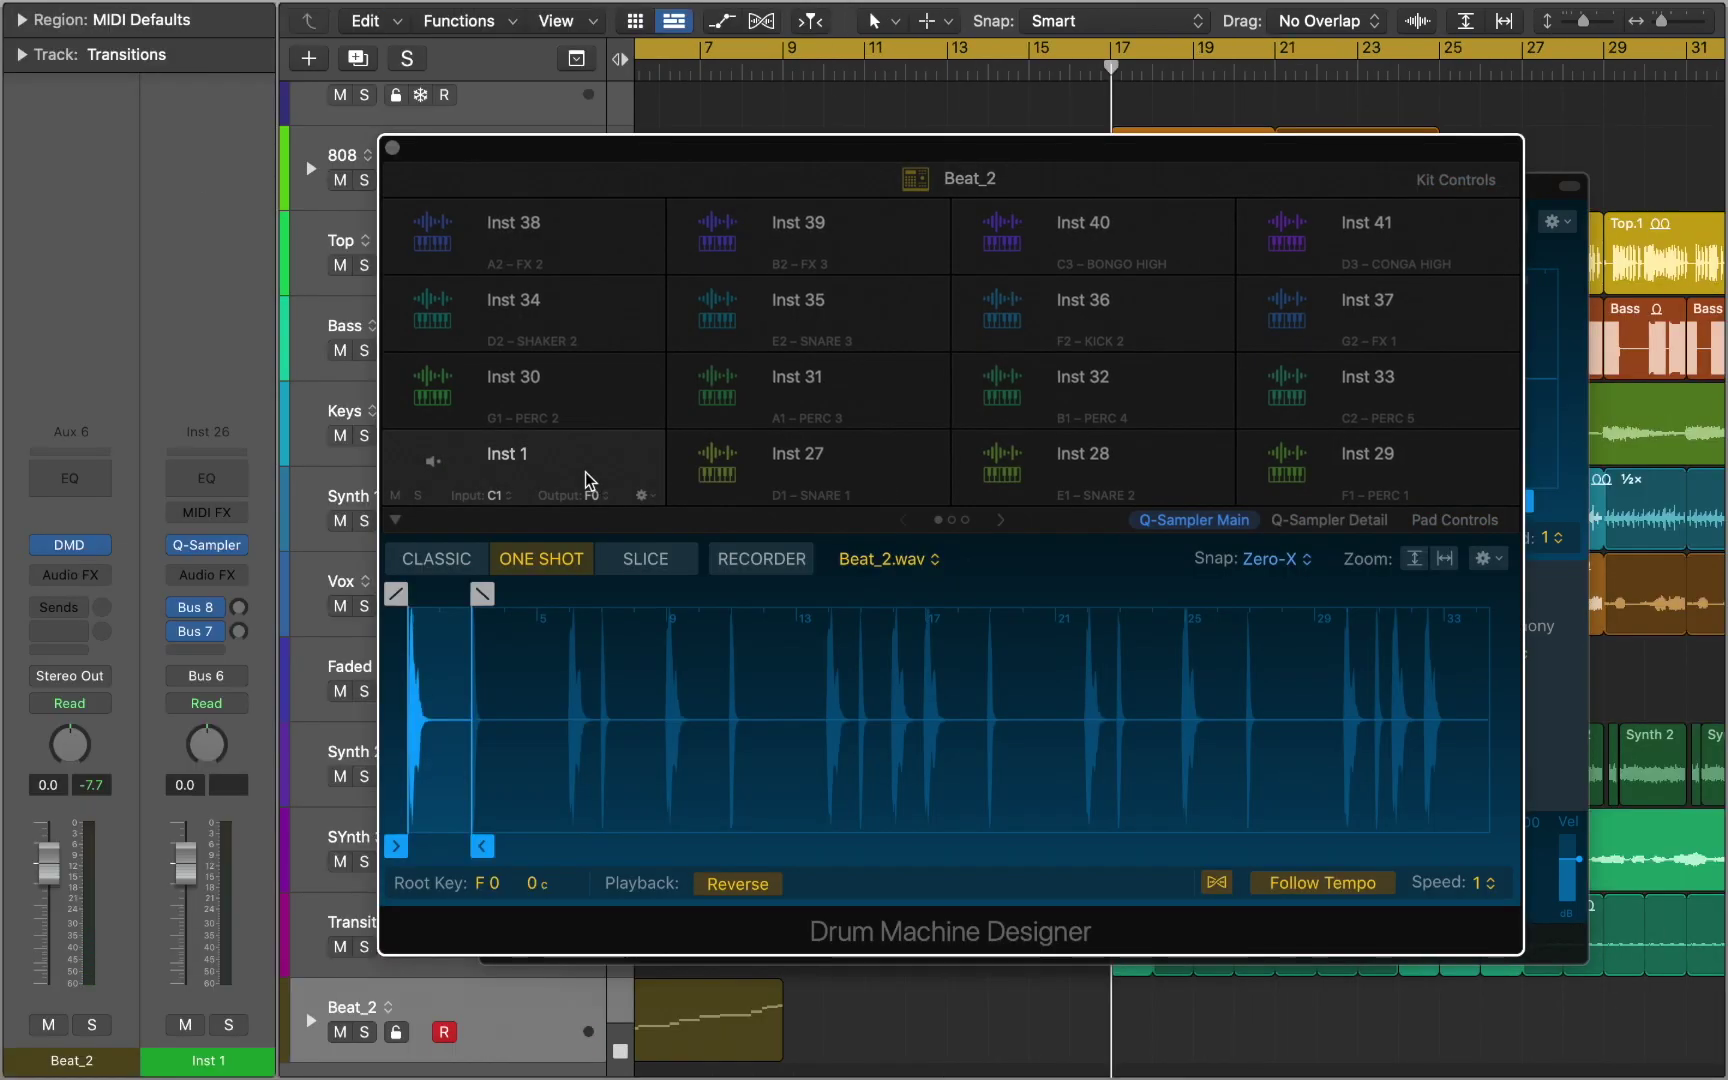
Set the kick pad's playback to Forward and close the Drum Machine Designer and Quick Sampler windows
left_click(737, 884)
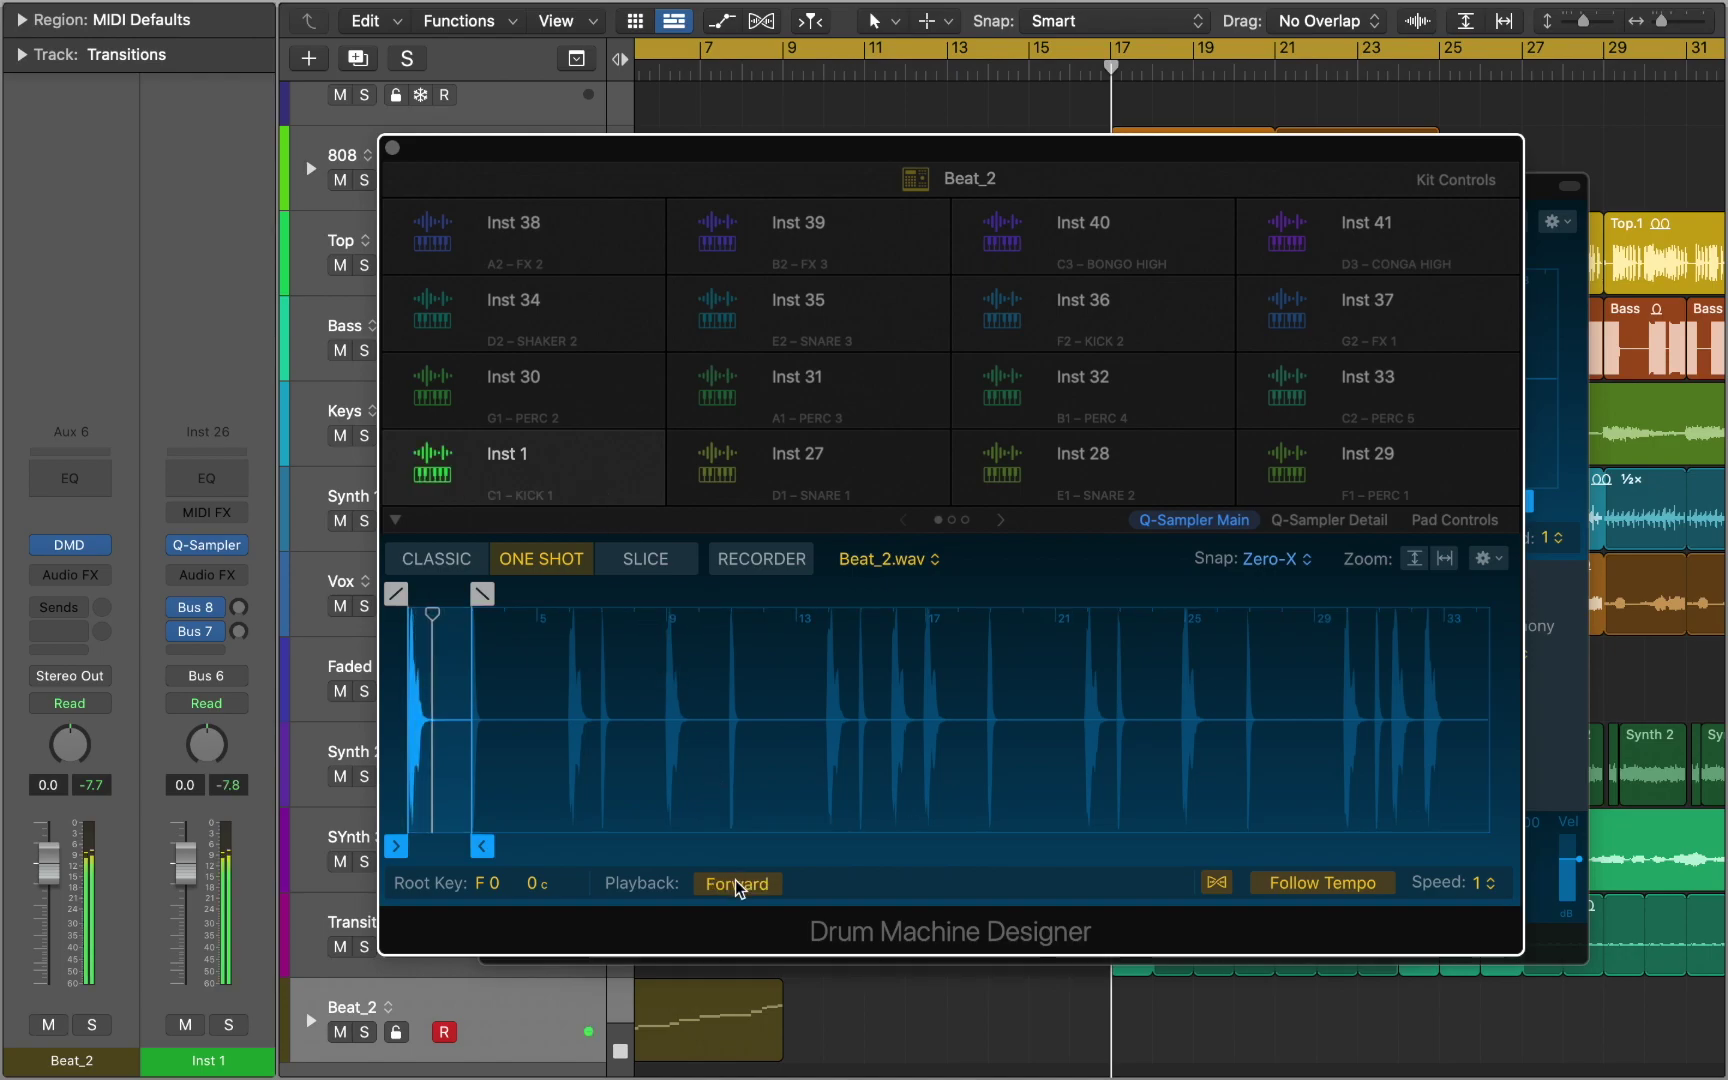
left_click(1330, 522)
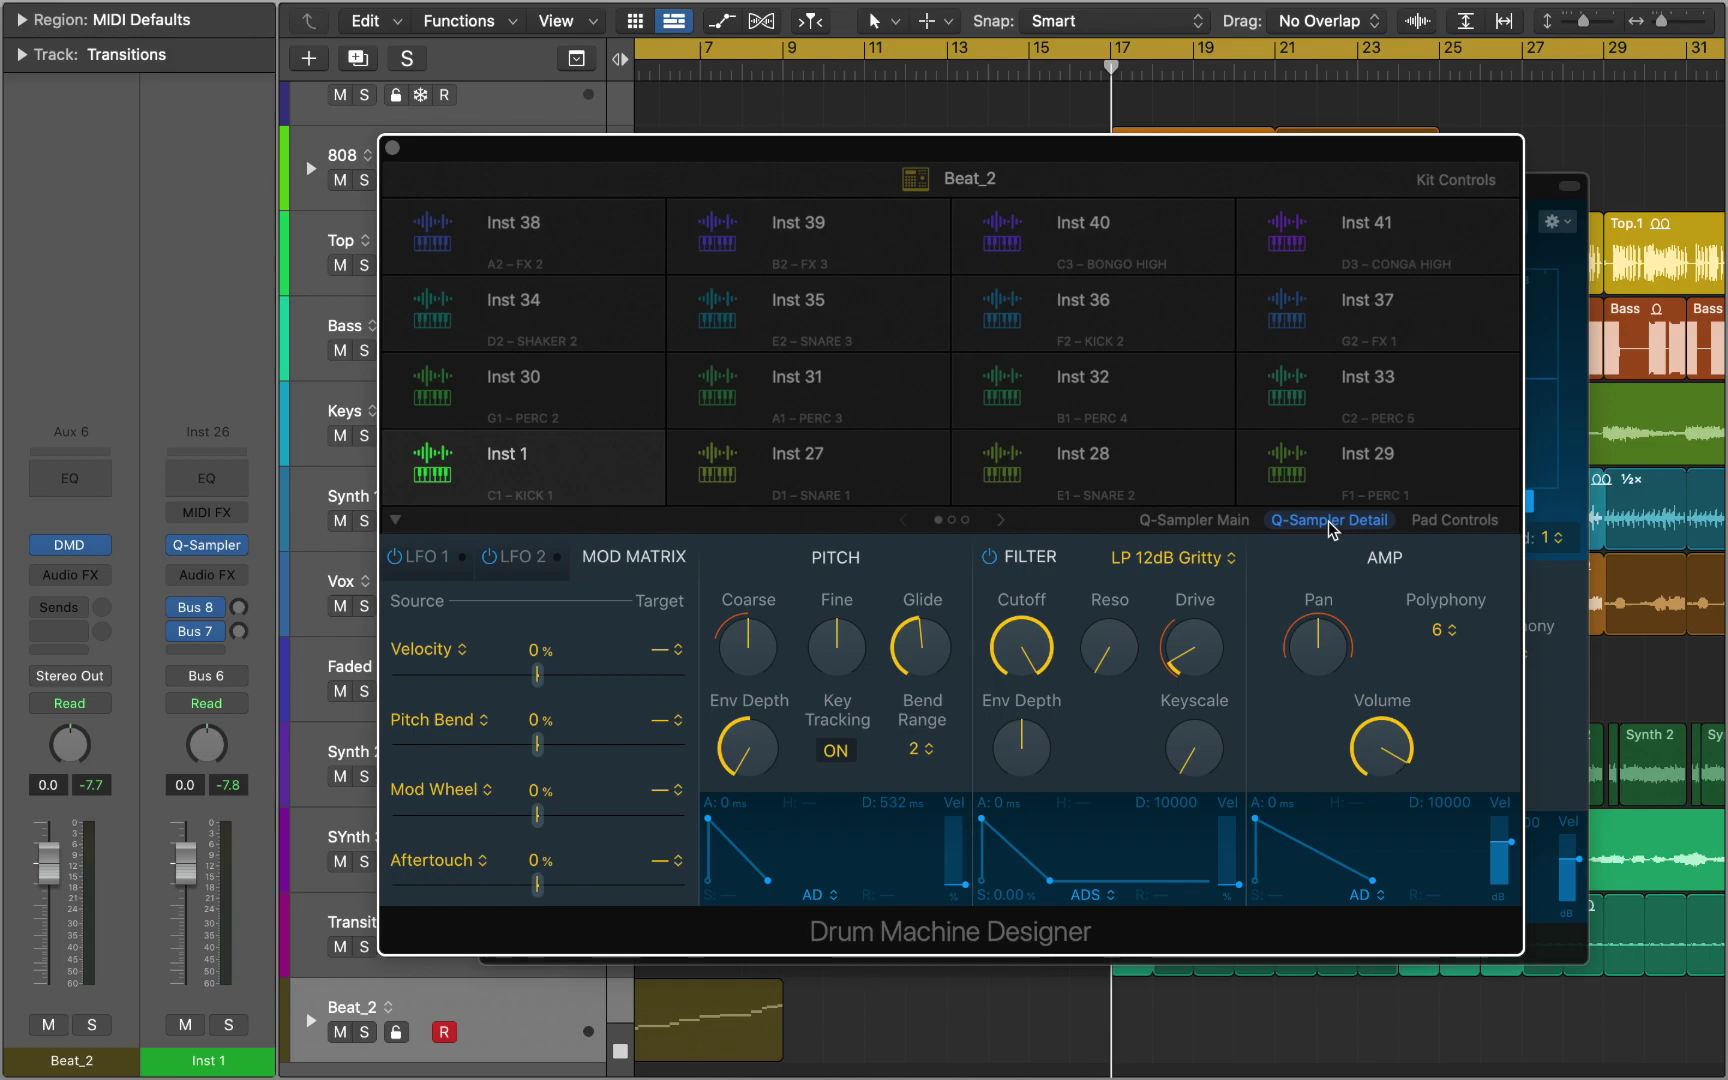
left_click(393, 149)
left_click(493, 187)
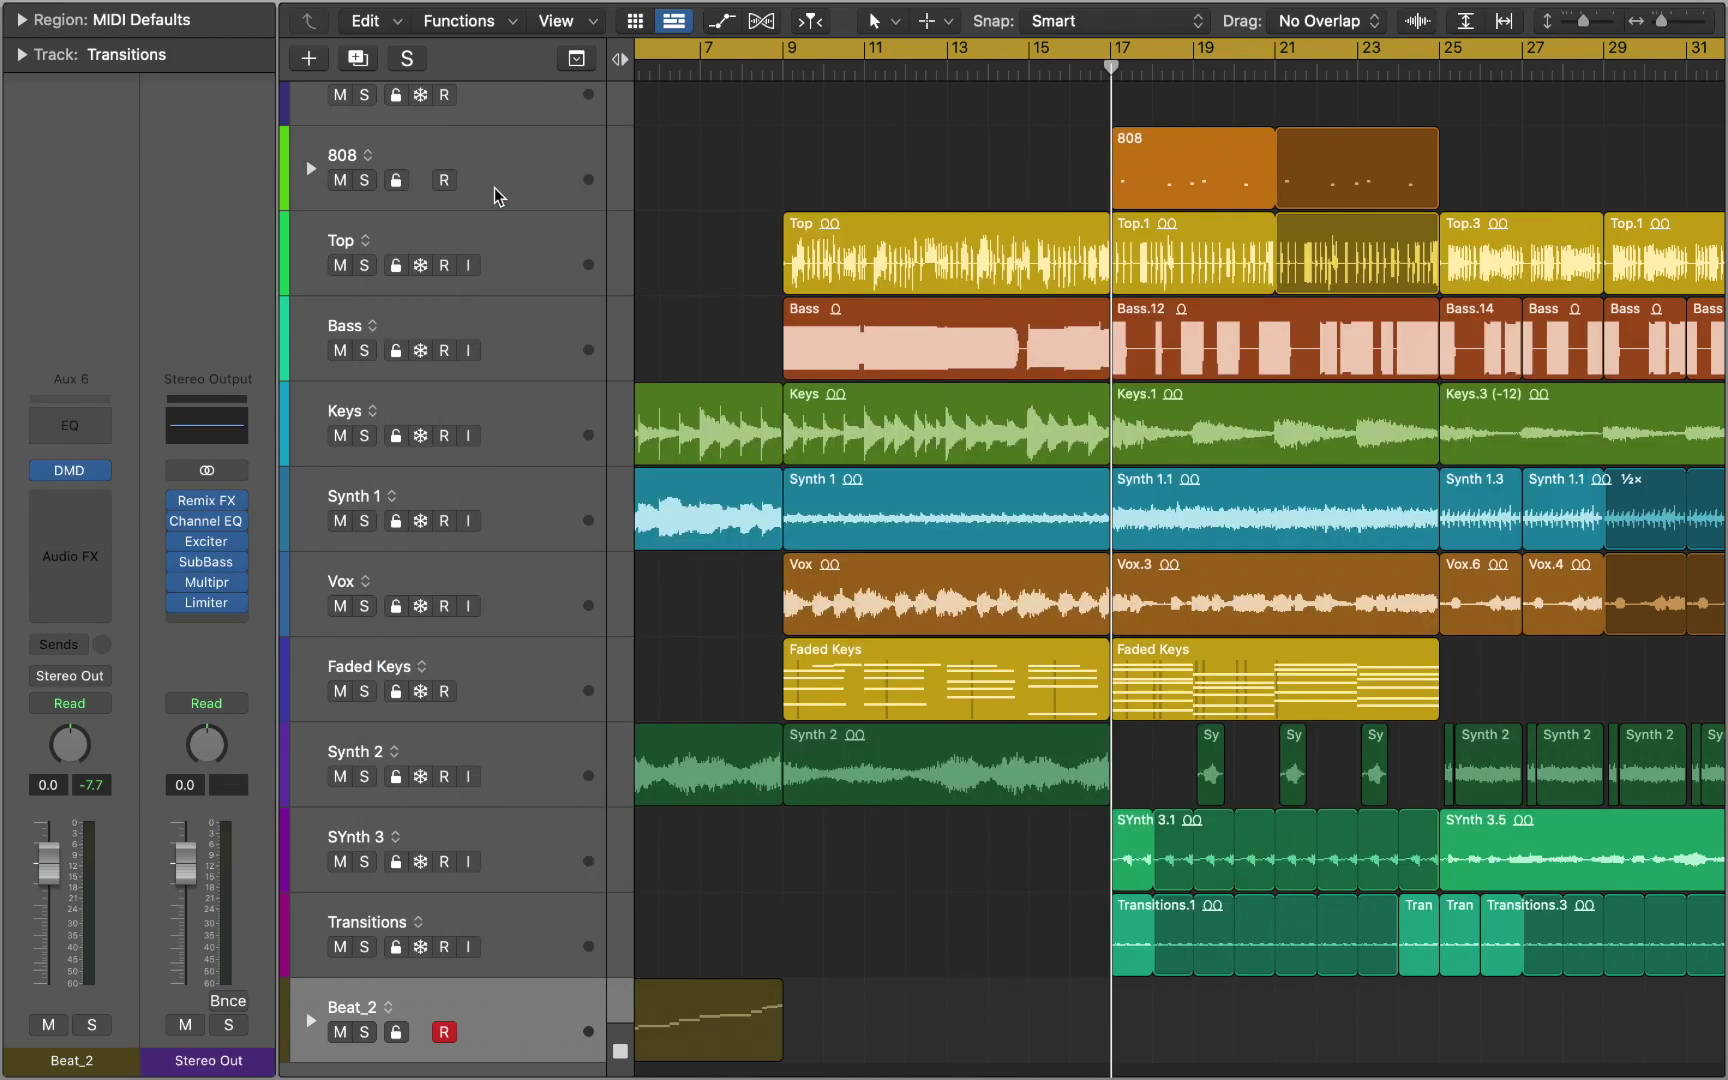
Filter Apple Loops to Software Instrument Loops and drag 2-Step Ahead Guitar into a new Quick Sampler track
scroll(494, 188, "down", 3)
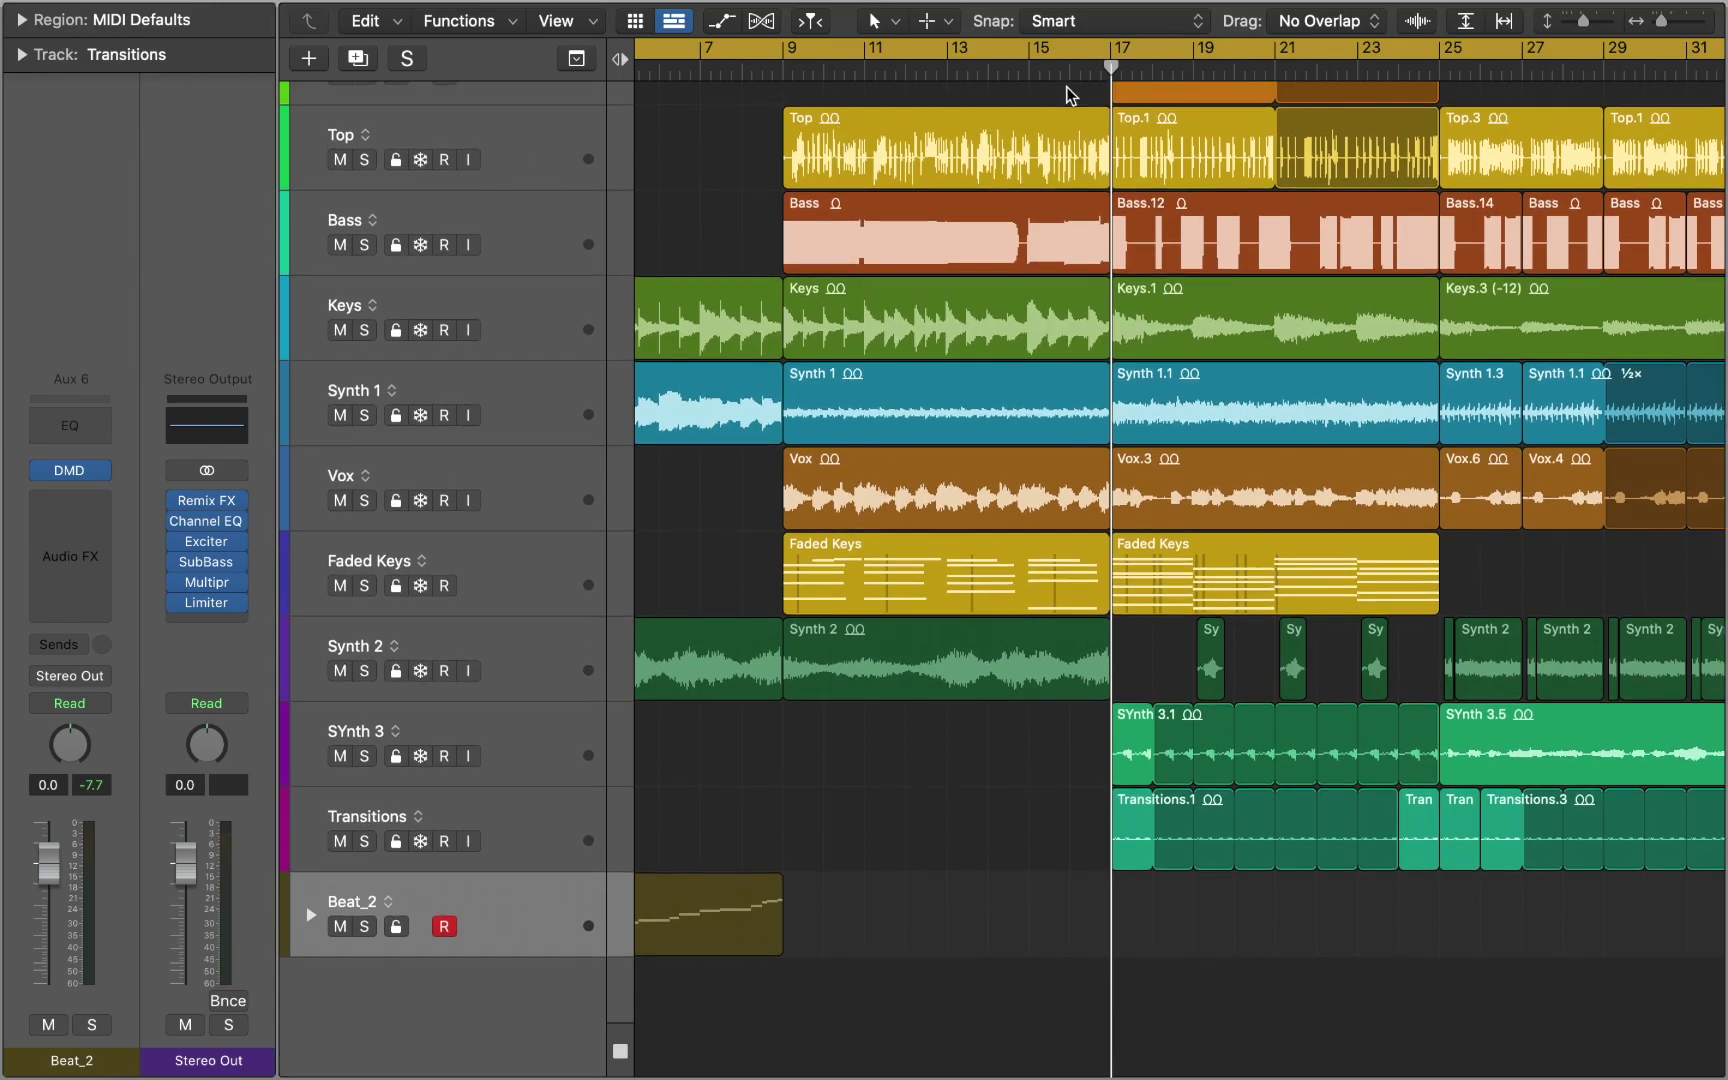
key("o")
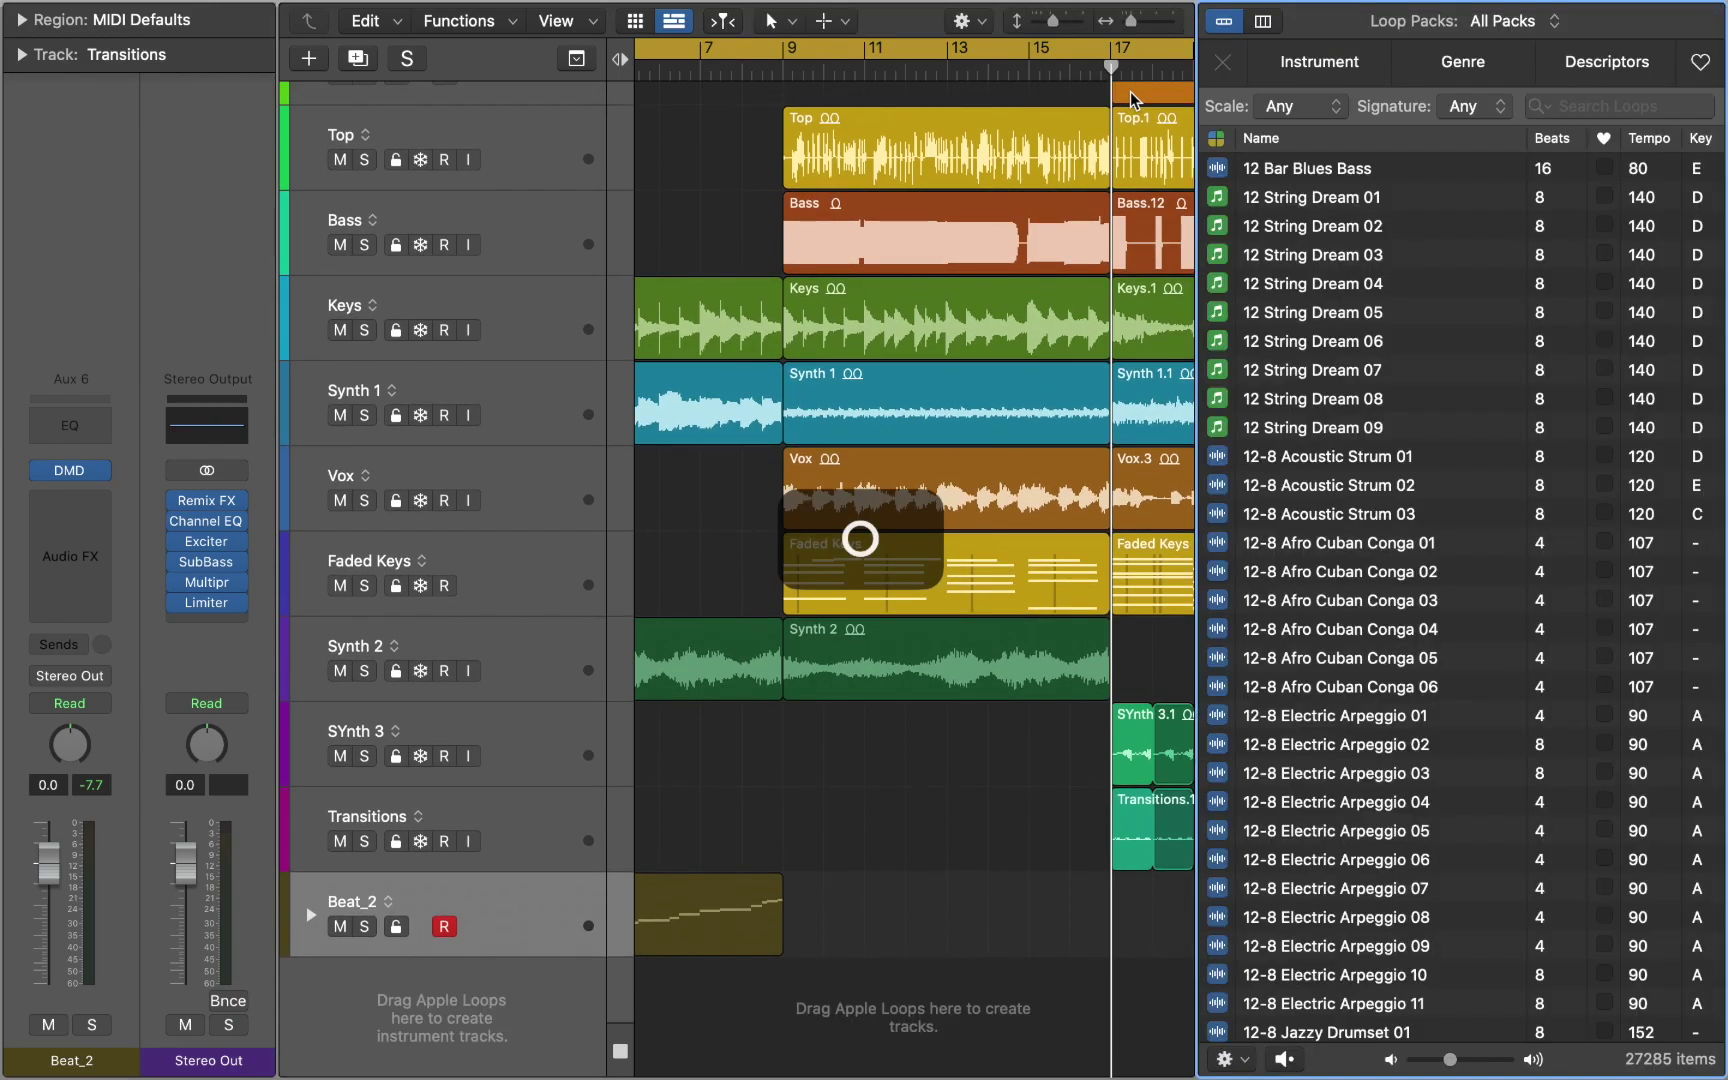
left_click(1216, 139)
left_click(1110, 168)
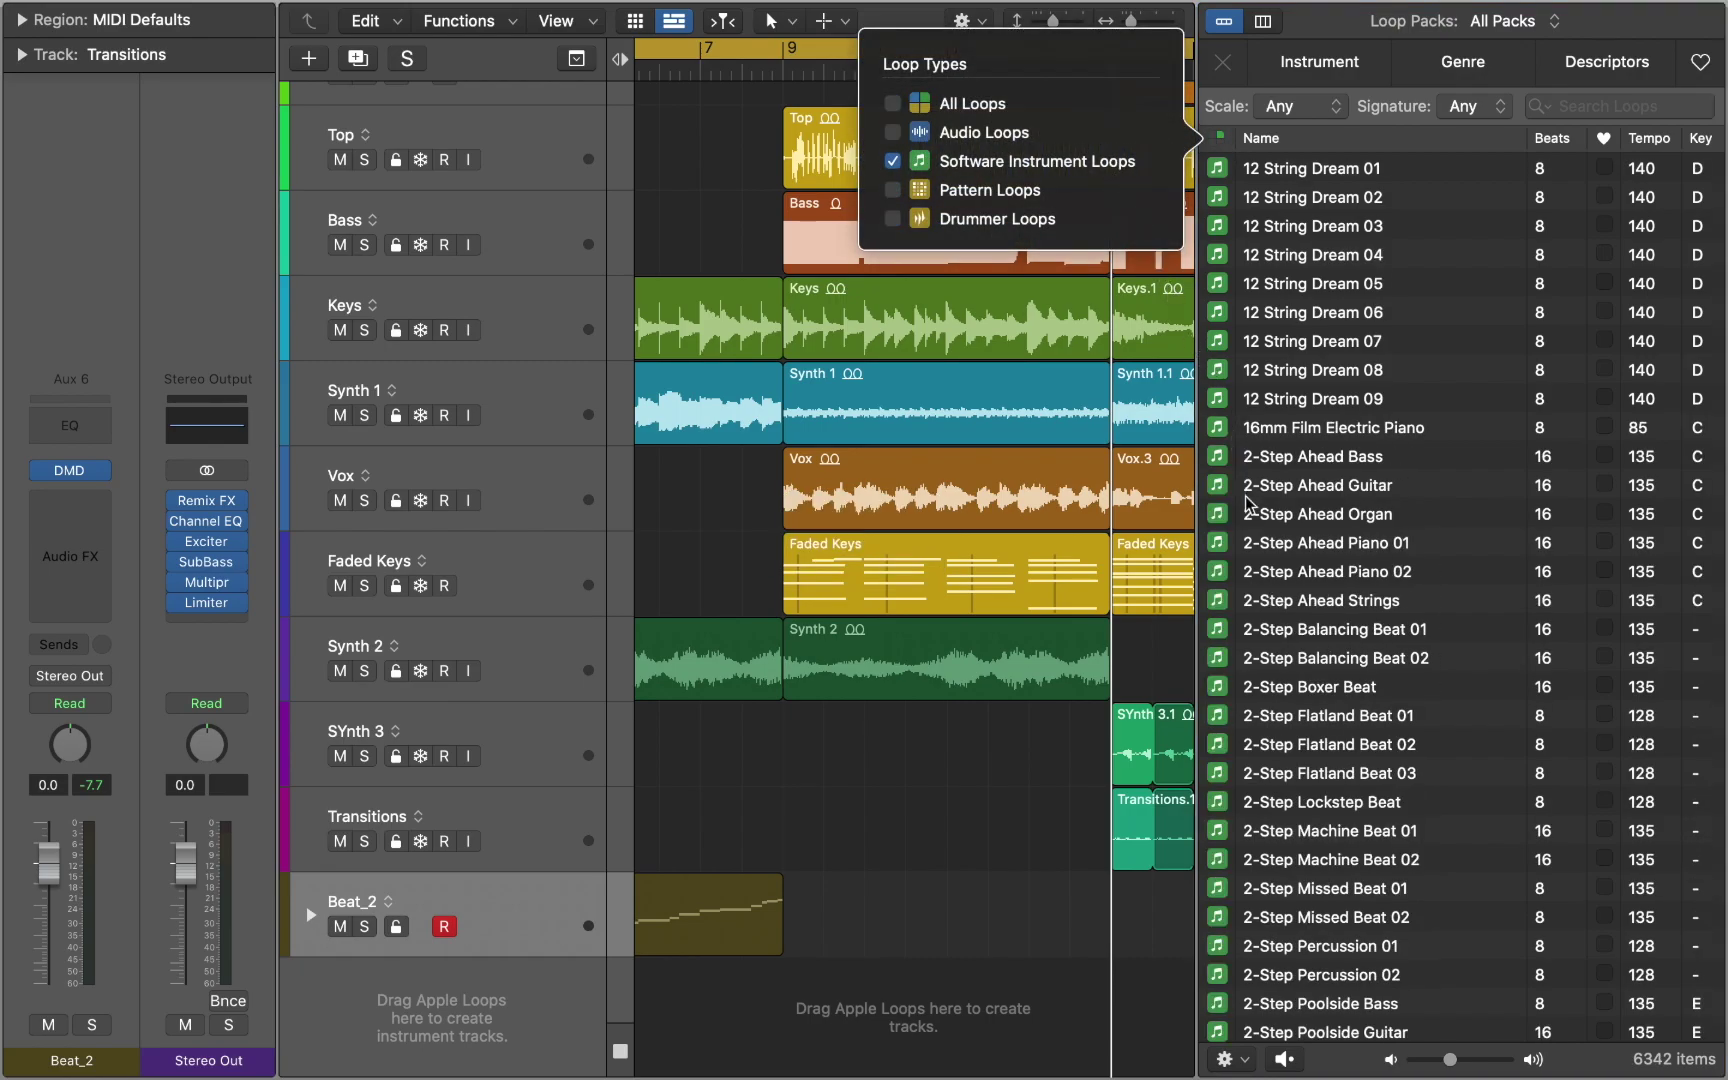
left_click_drag(1247, 497, 500, 936)
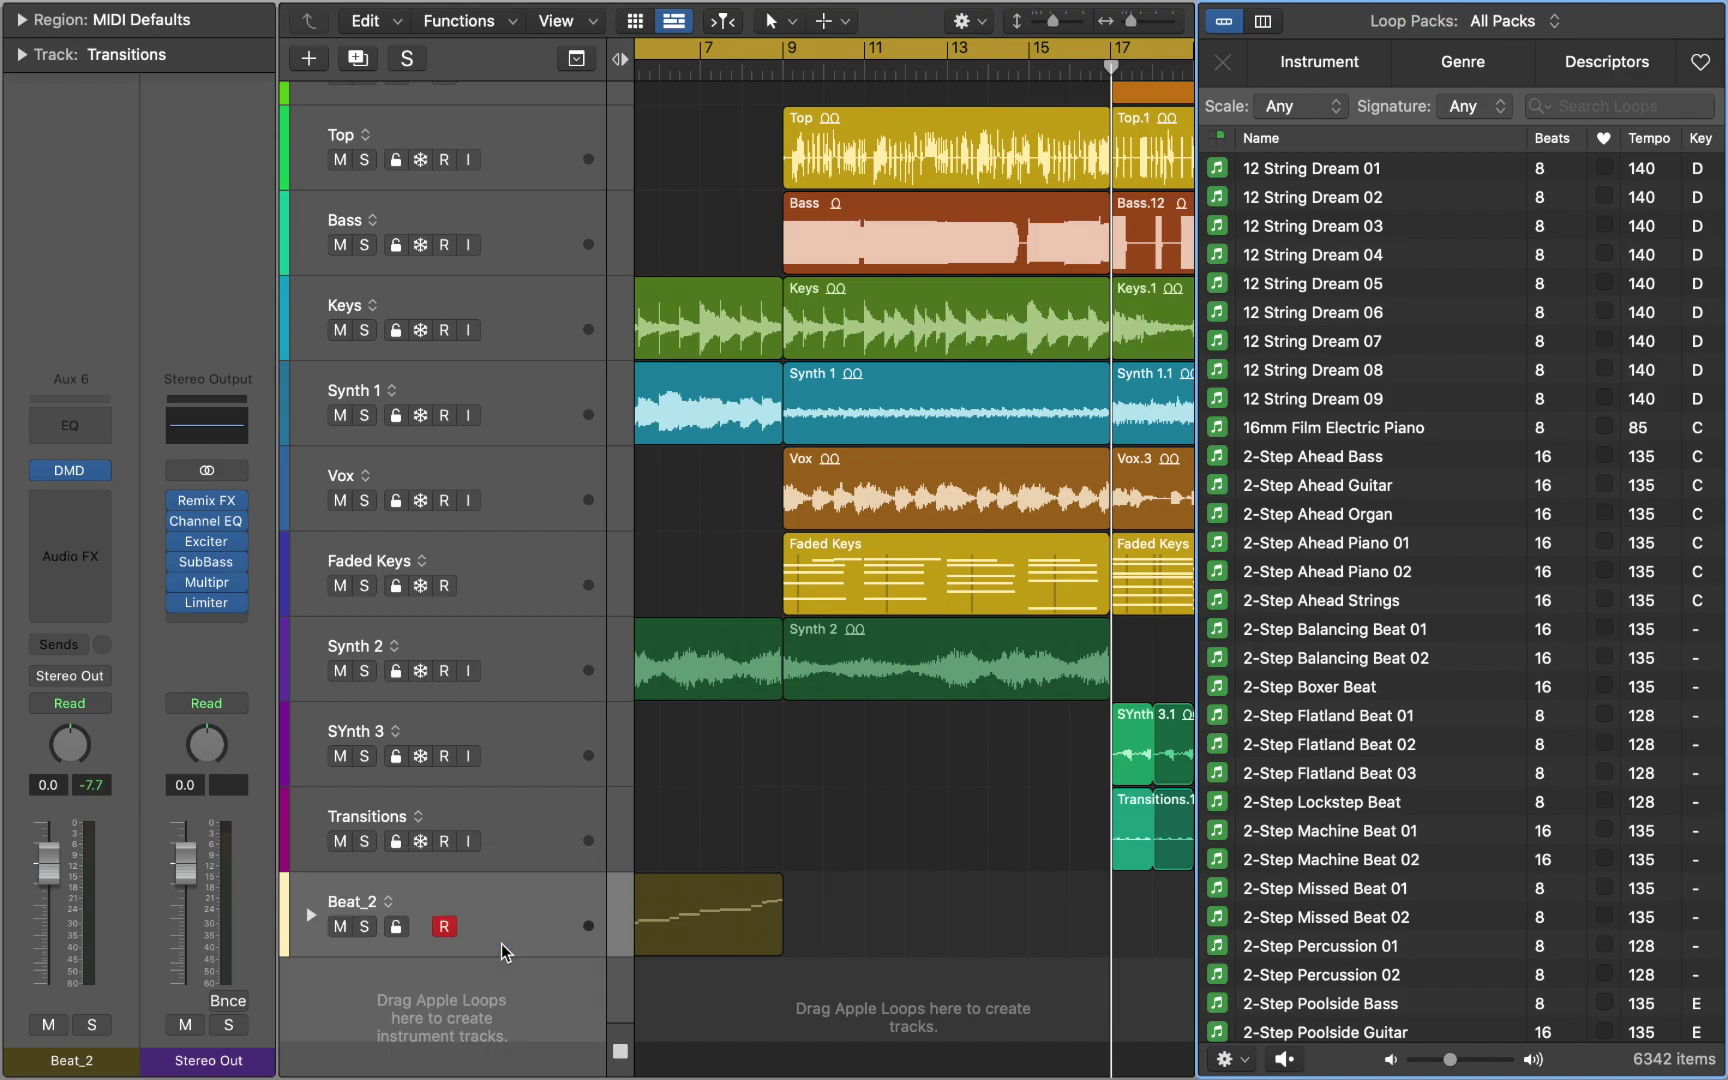
Close the Loop Browser and set Recorder mode to Input 1 with Record Start Threshold
key("o")
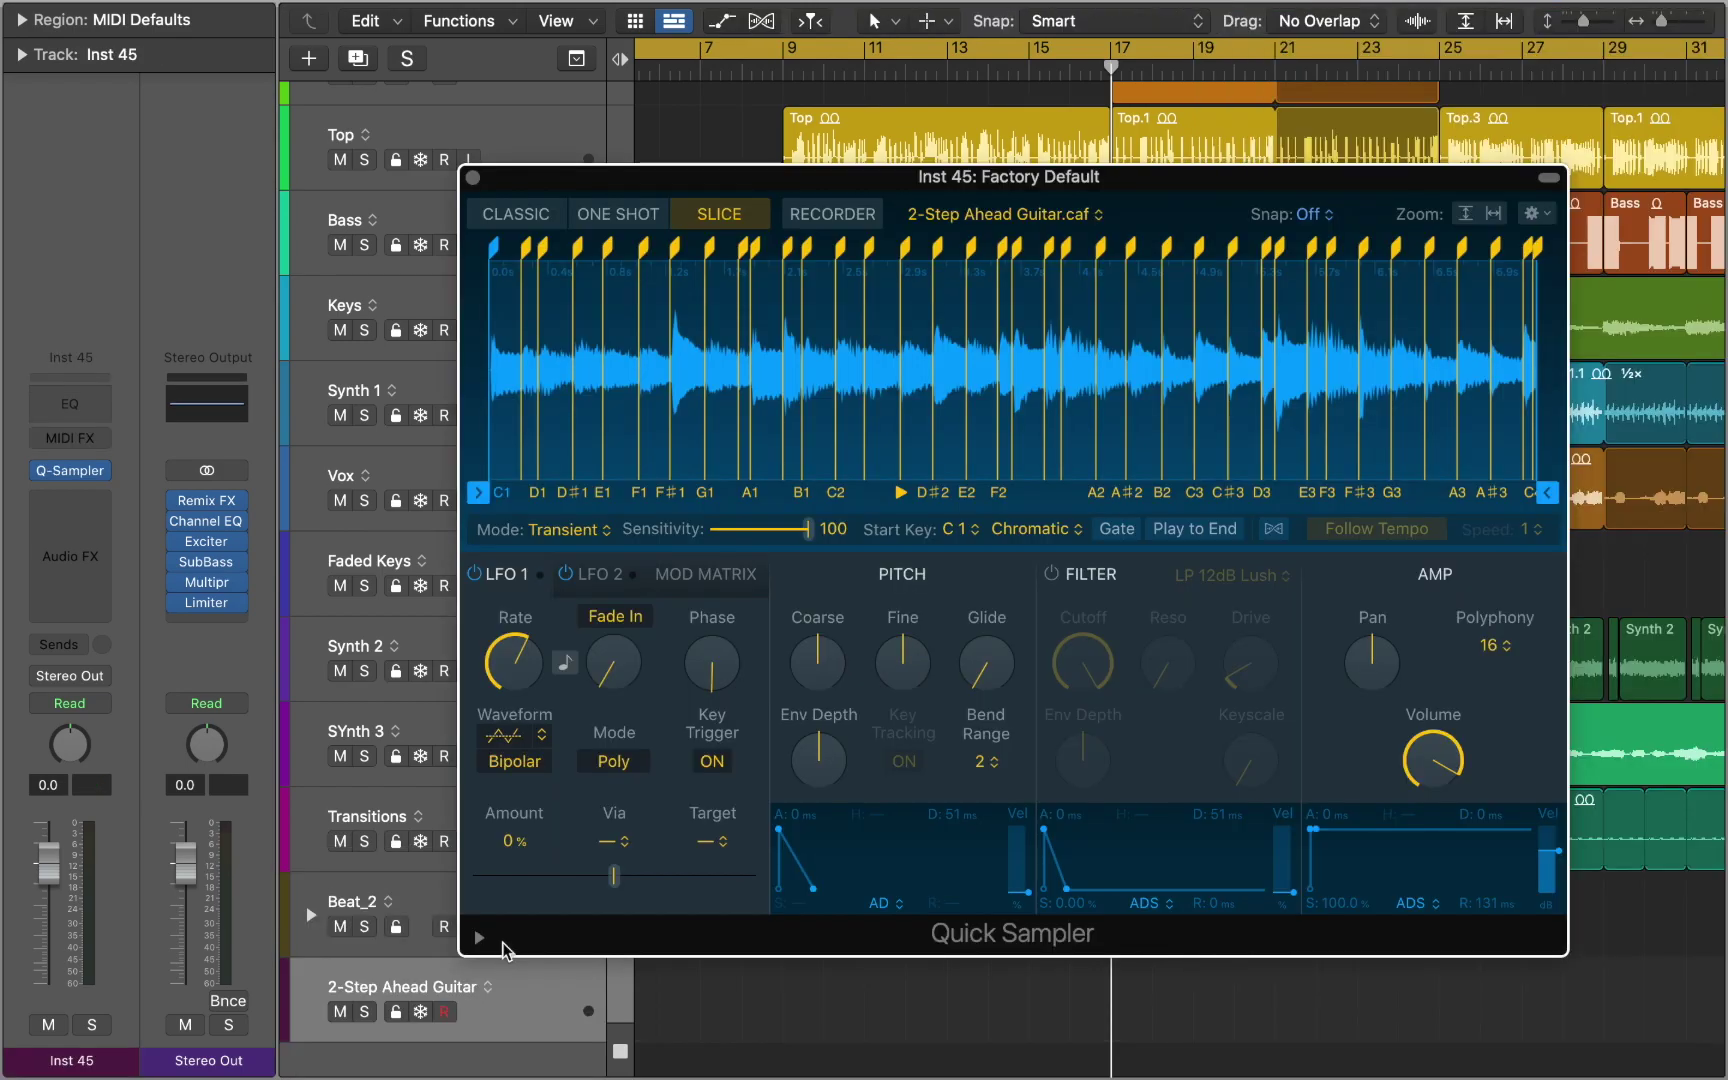
left_click(832, 213)
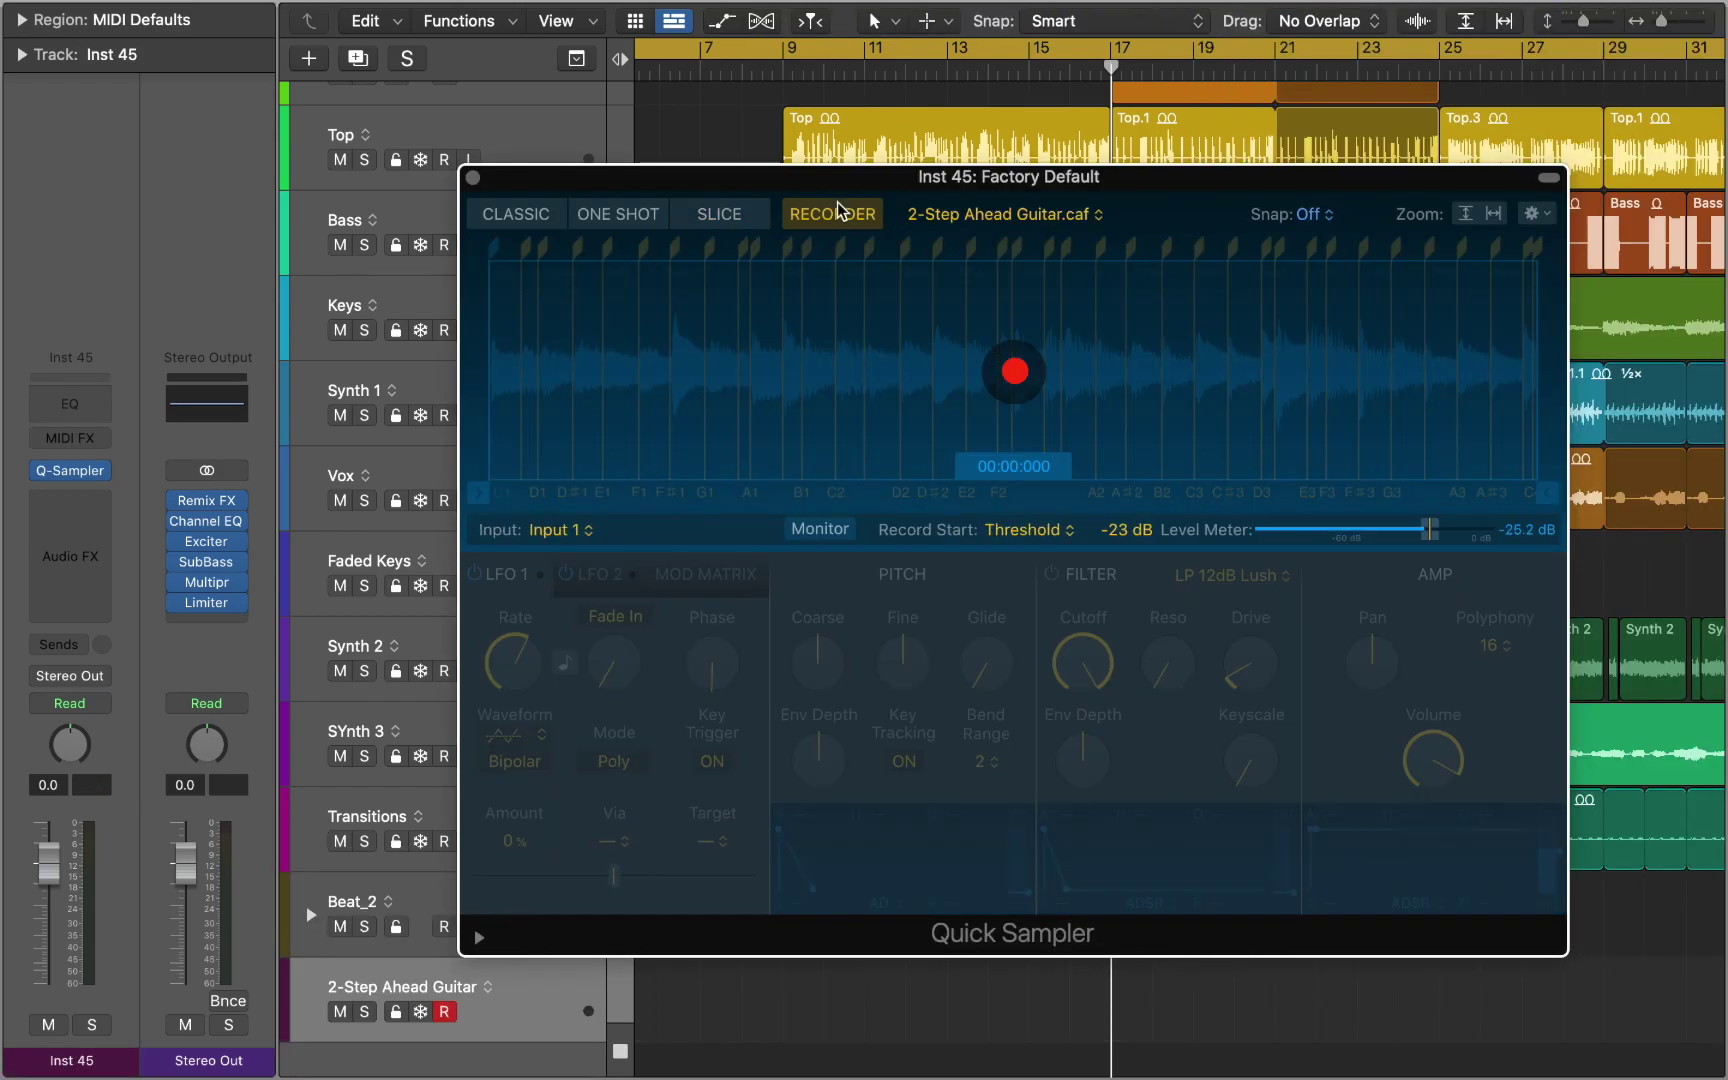
left_click(571, 530)
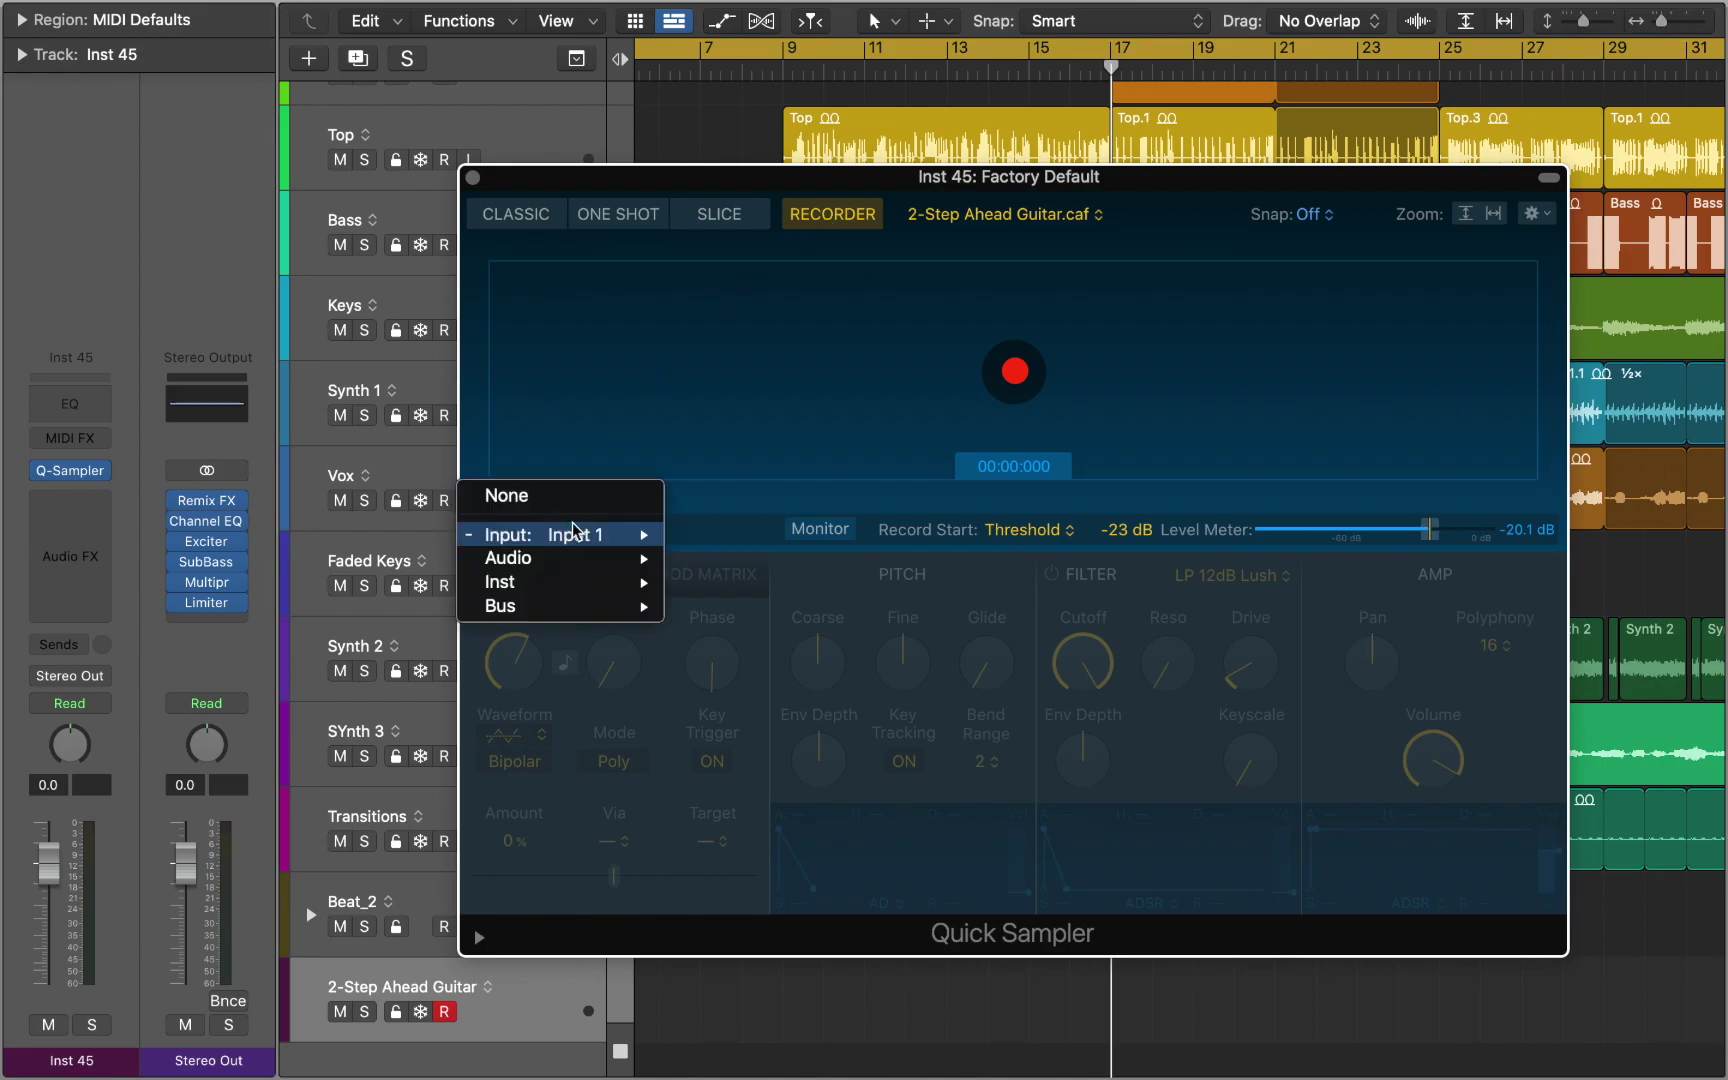
mouse_move(575, 533)
mouse_move(563, 585)
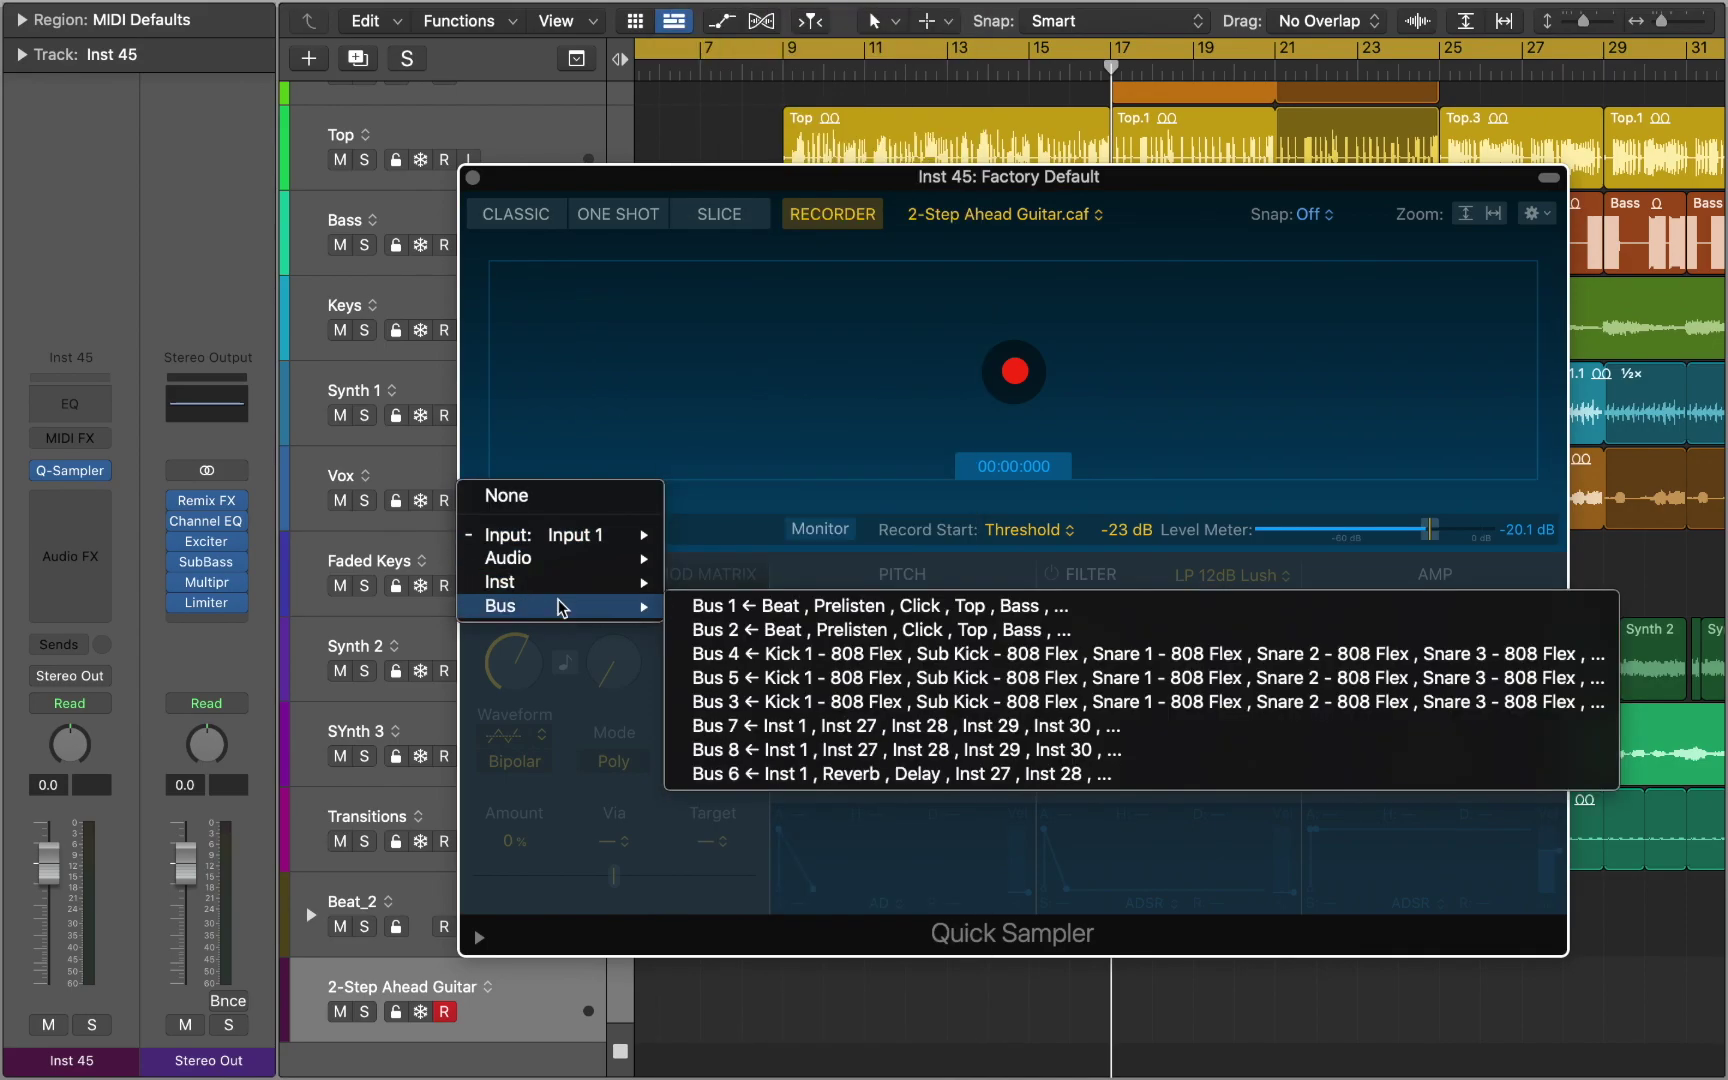
left_click(716, 536)
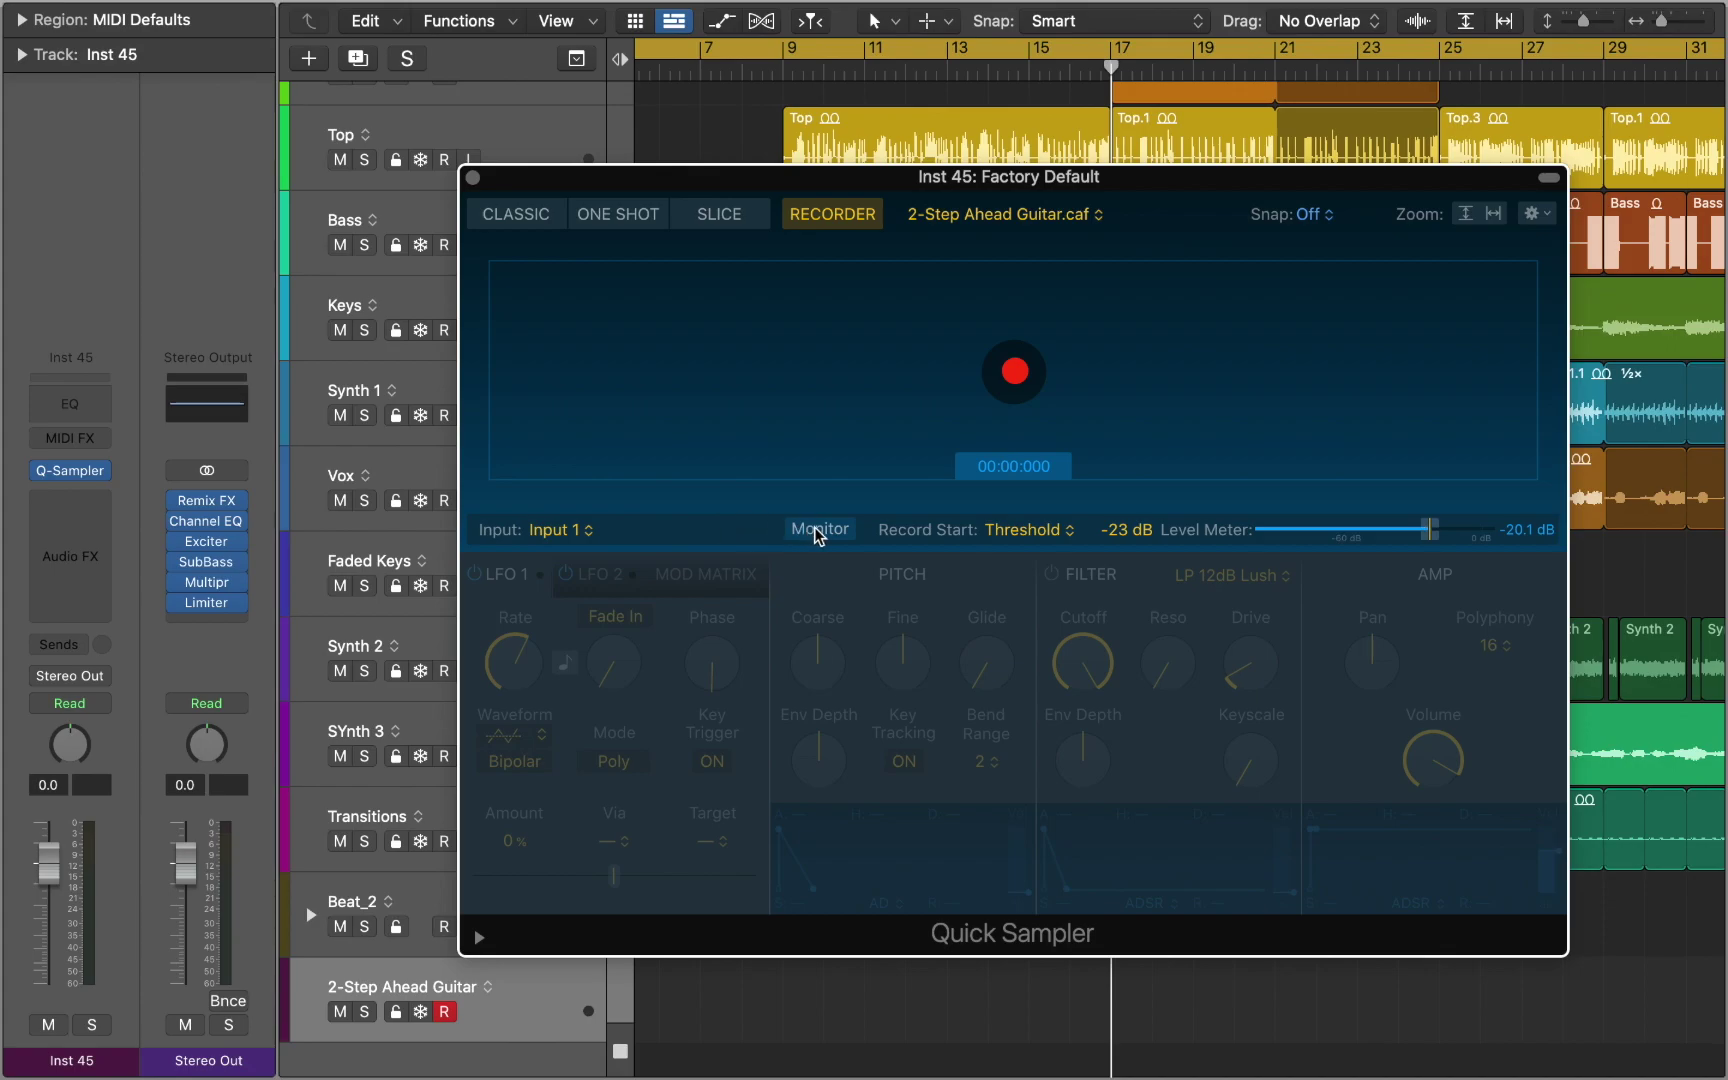
left_click(1012, 535)
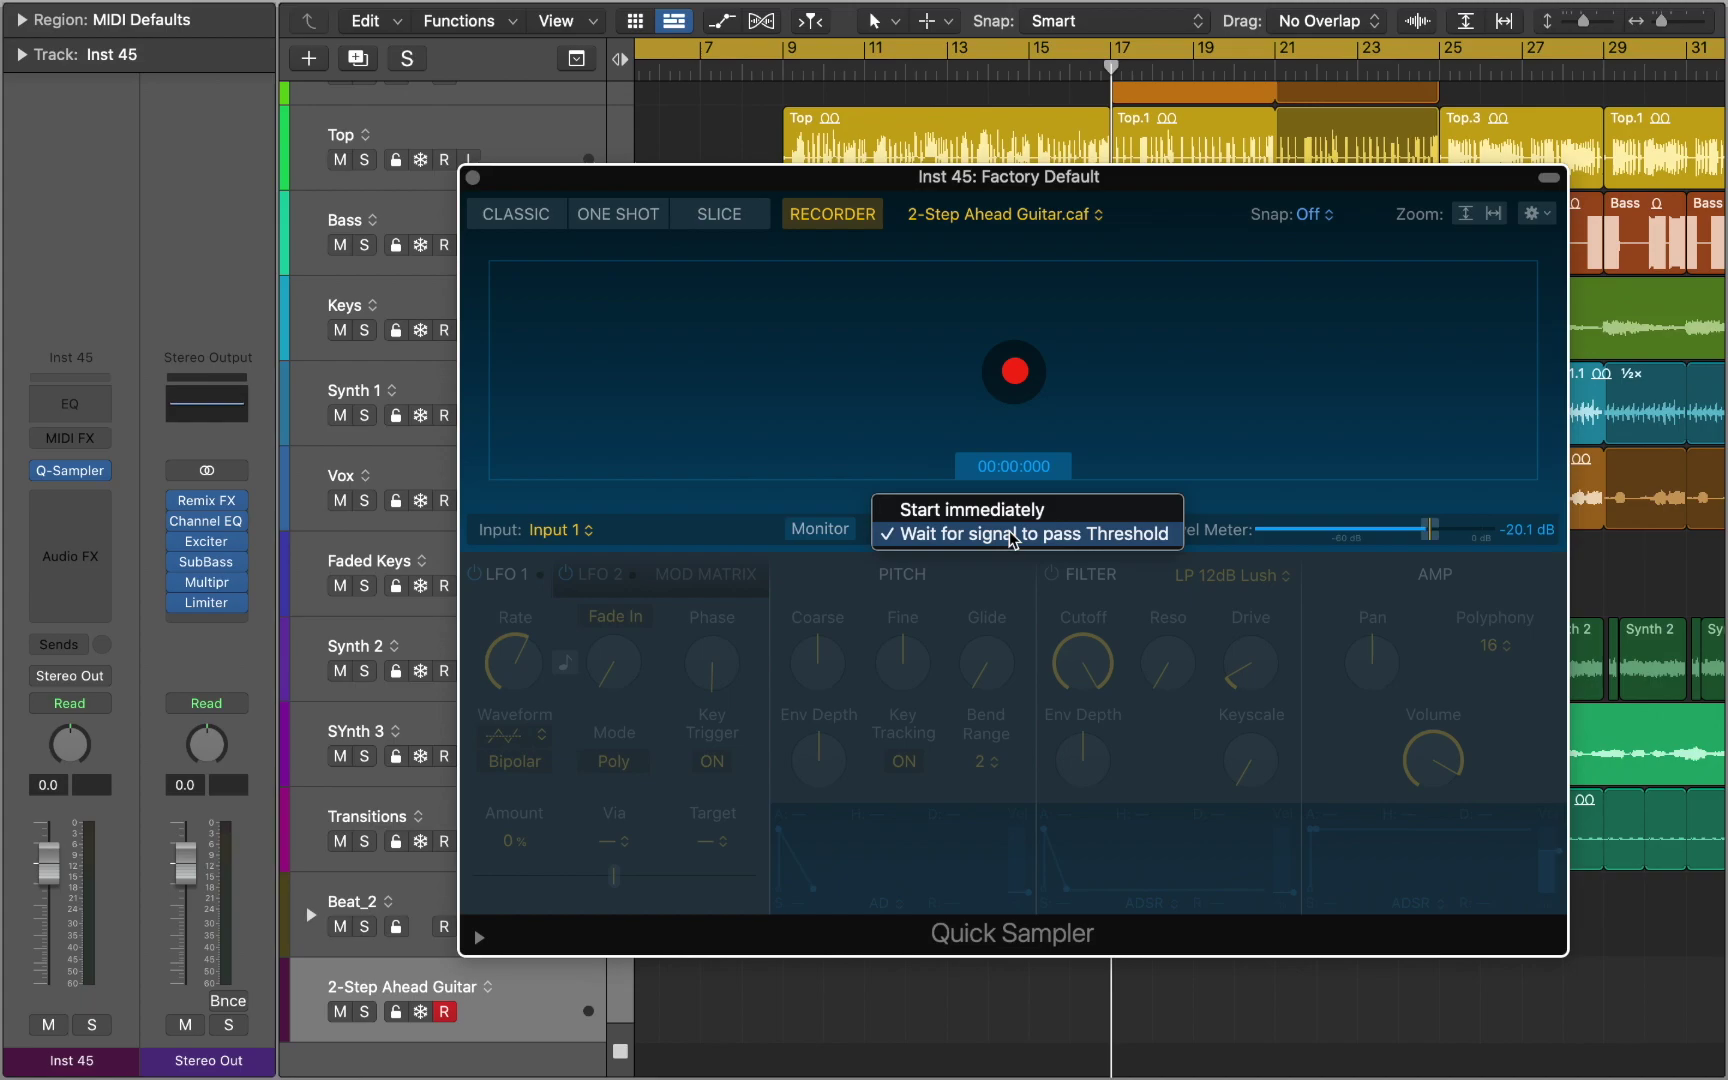
left_click(1012, 535)
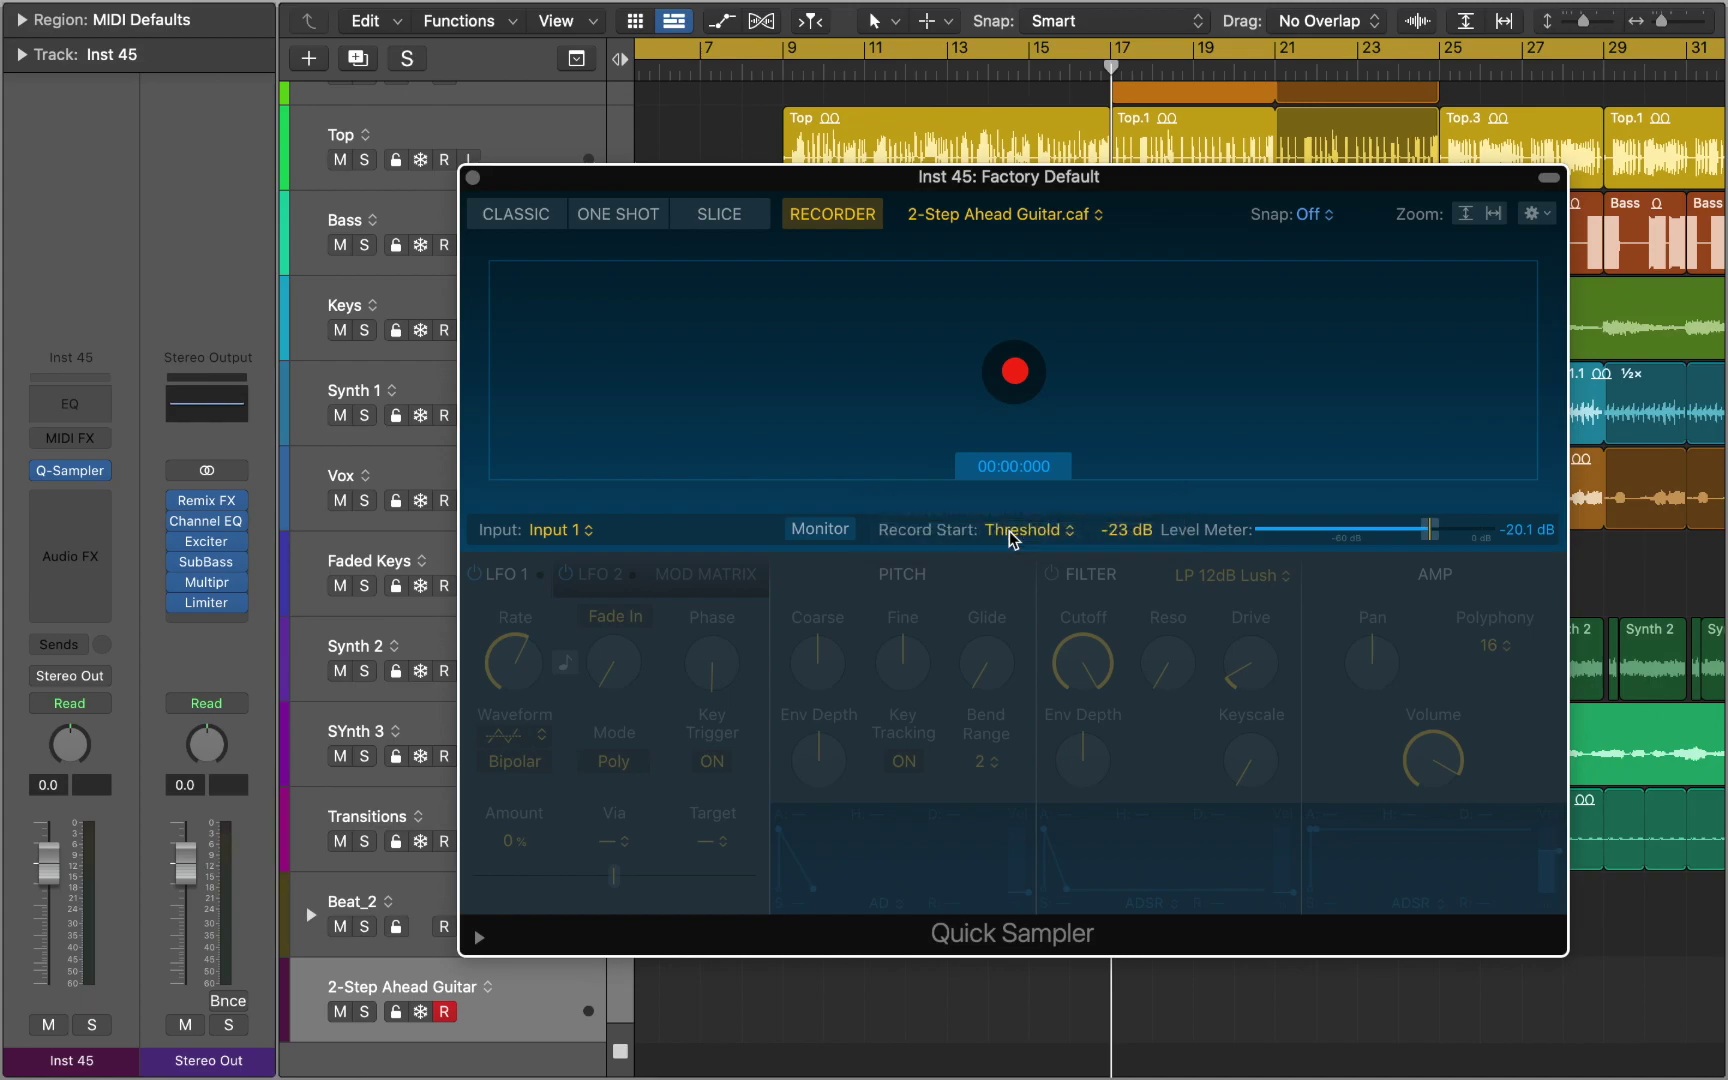
Record the new sample My Sample#3.aif and view it sliced by transients
left_click(1014, 372)
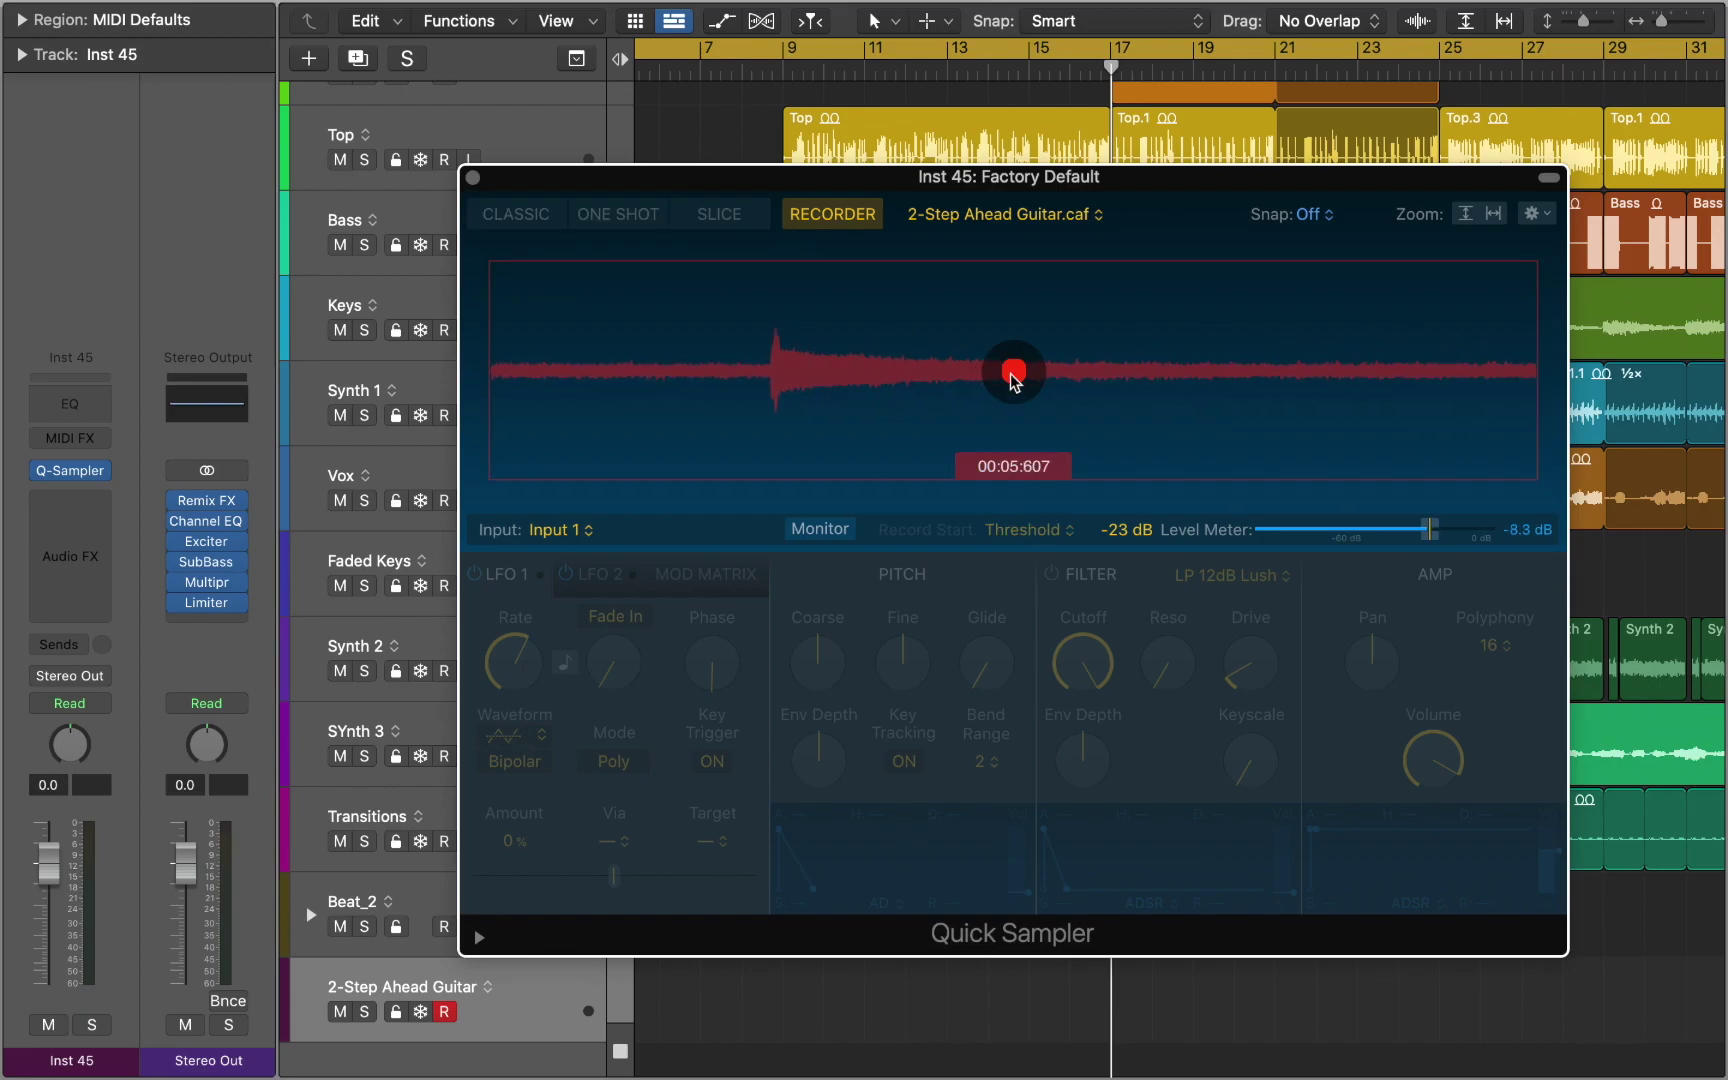
left_click(1013, 373)
left_click(729, 222)
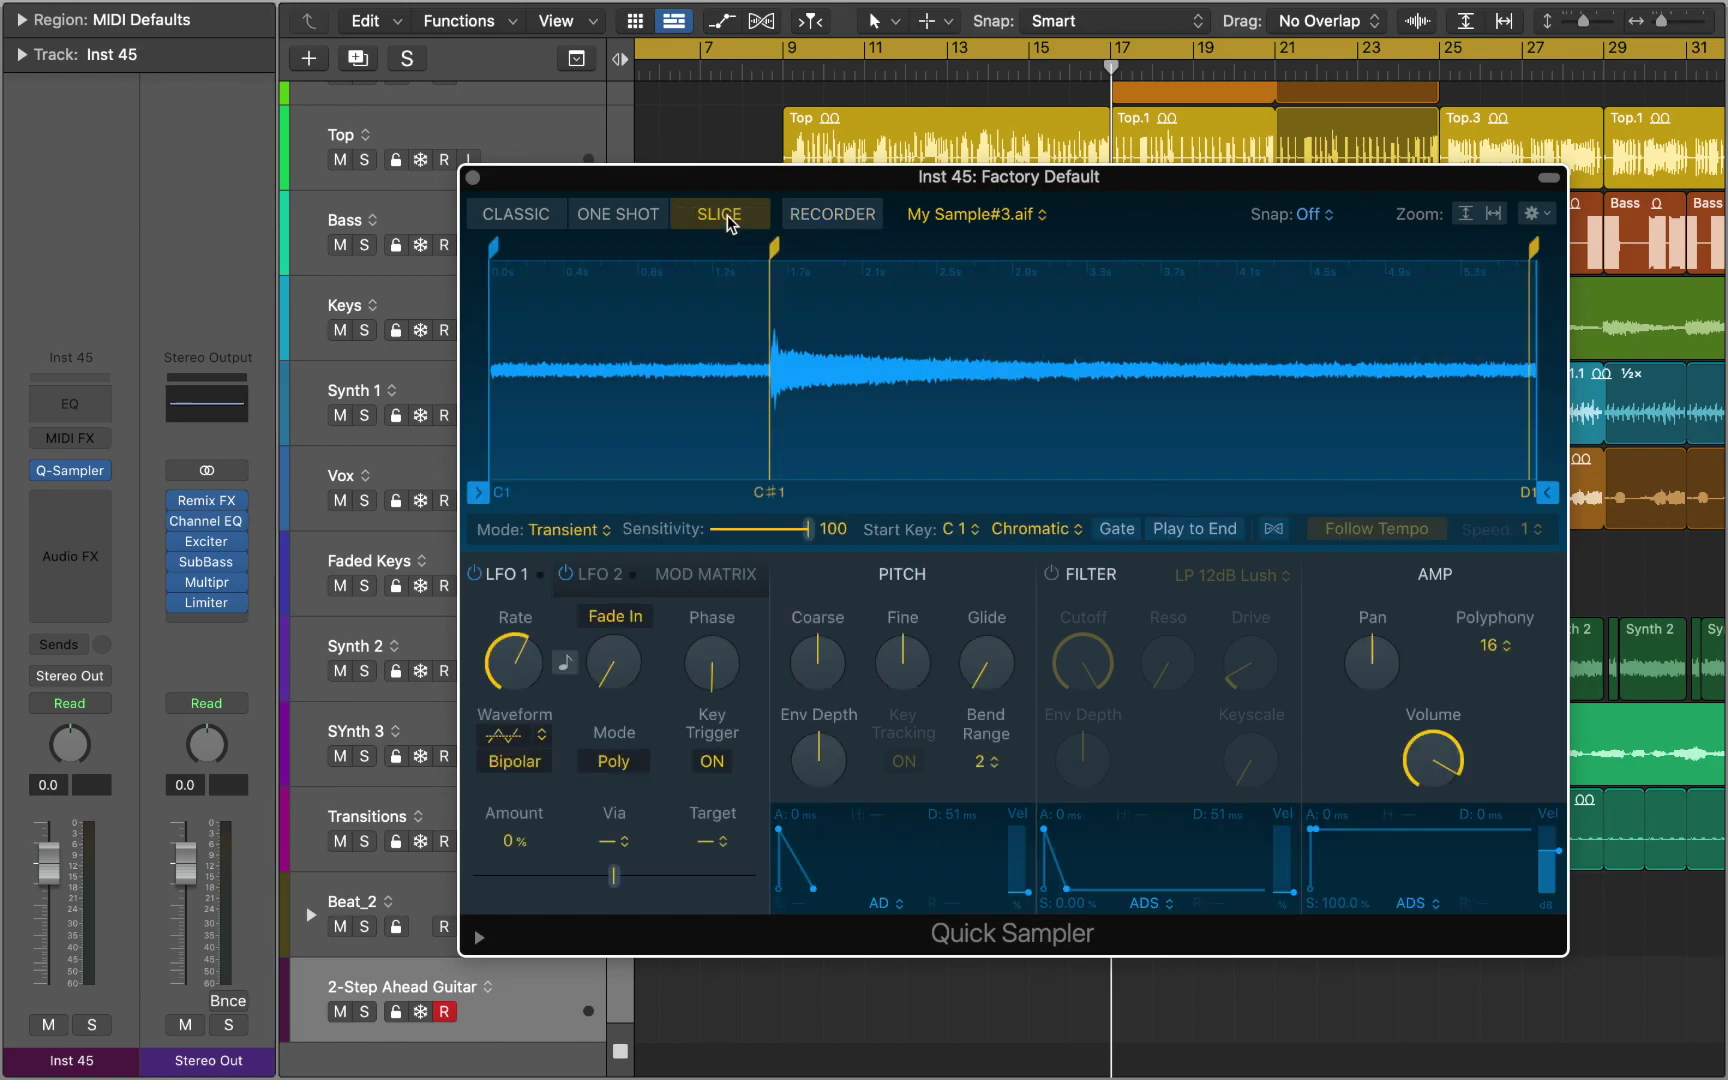